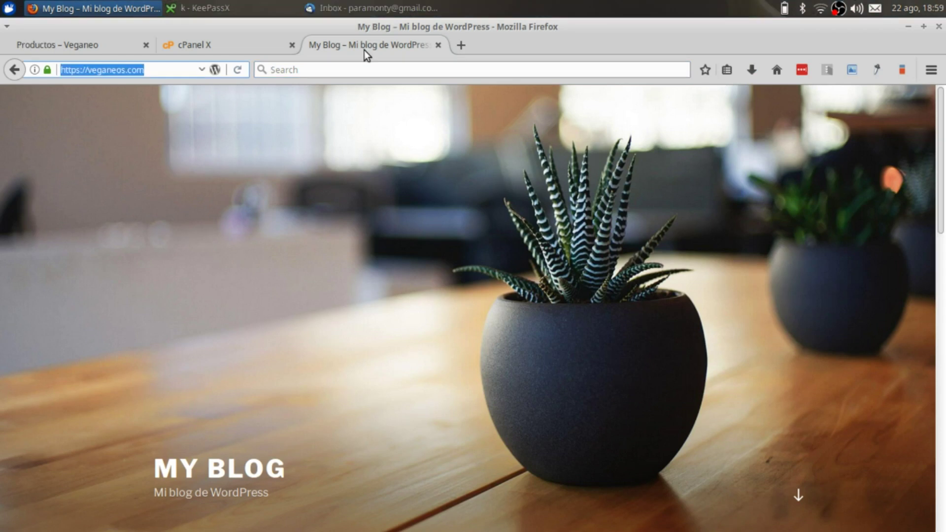
pyautogui.click(158, 72)
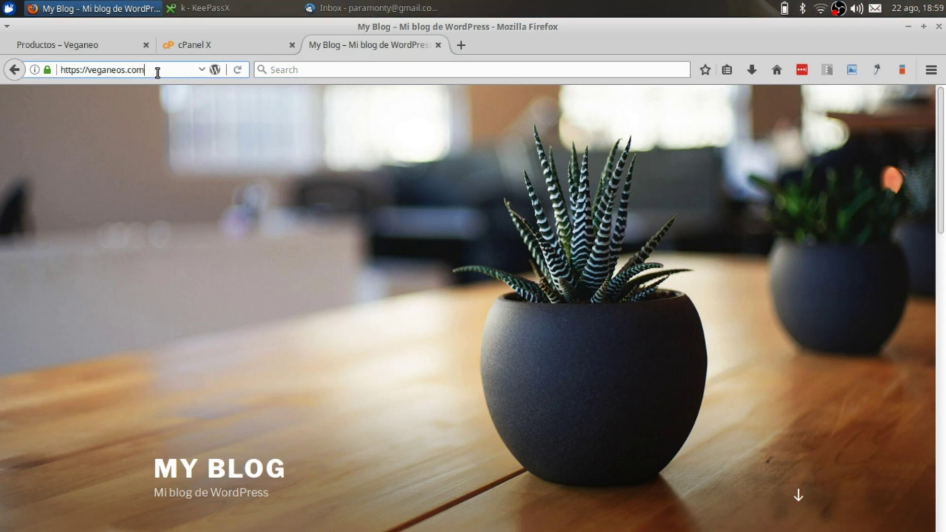
pyautogui.write('/wp-')
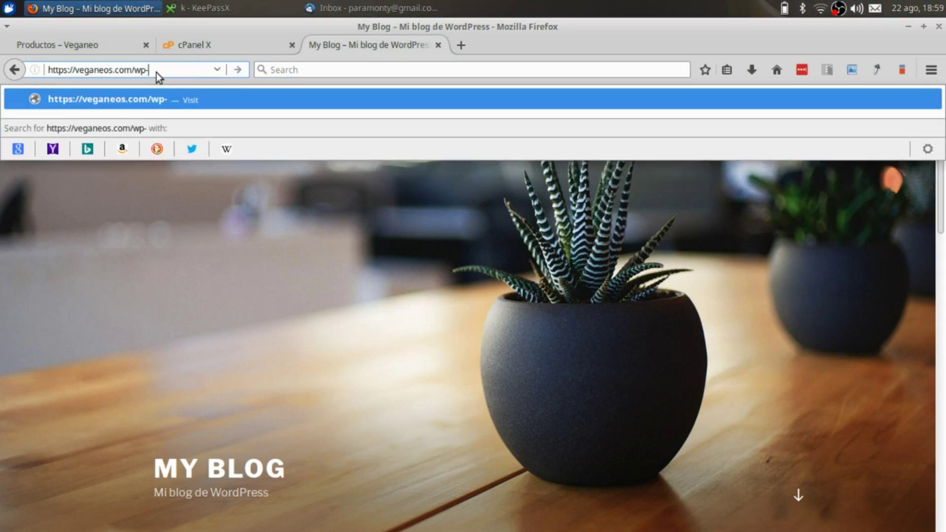
pyautogui.write('admin')
pyautogui.press('Return')
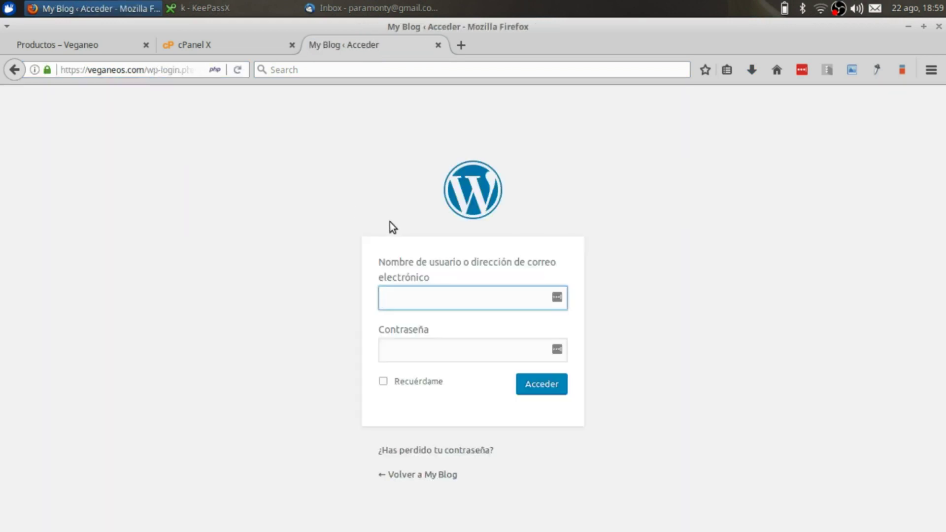
# - Log in to the WordPress dashboard with the username veganmaster and the account password
pyautogui.write('Vegan')
pyautogui.hotkey('ctrl', 'a')
pyautogui.write('param')
pyautogui.press('BackSpace')
pyautogui.hotkey('ctrl', 'a')
pyautogui.press('BackSpace')
pyautogui.write('Veng')
pyautogui.press('BackSpace')
pyautogui.press('BackSpace')
pyautogui.write('ganmaster')
pyautogui.press('Tab')
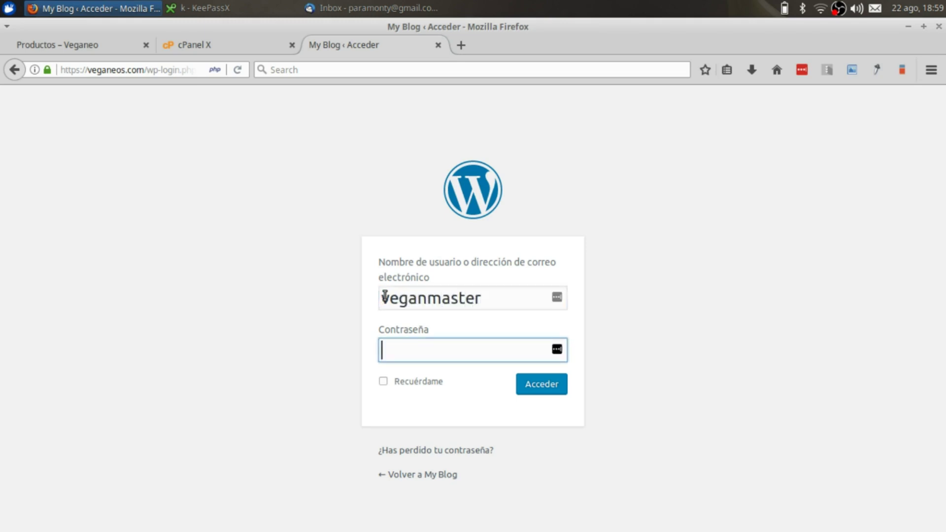
pyautogui.write('•••••••')
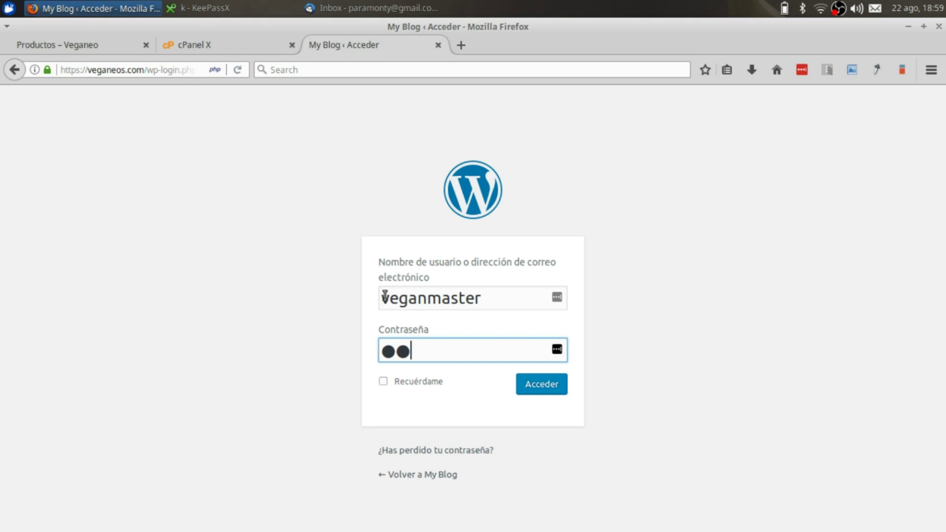
pyautogui.write('••••')
pyautogui.press('Return')
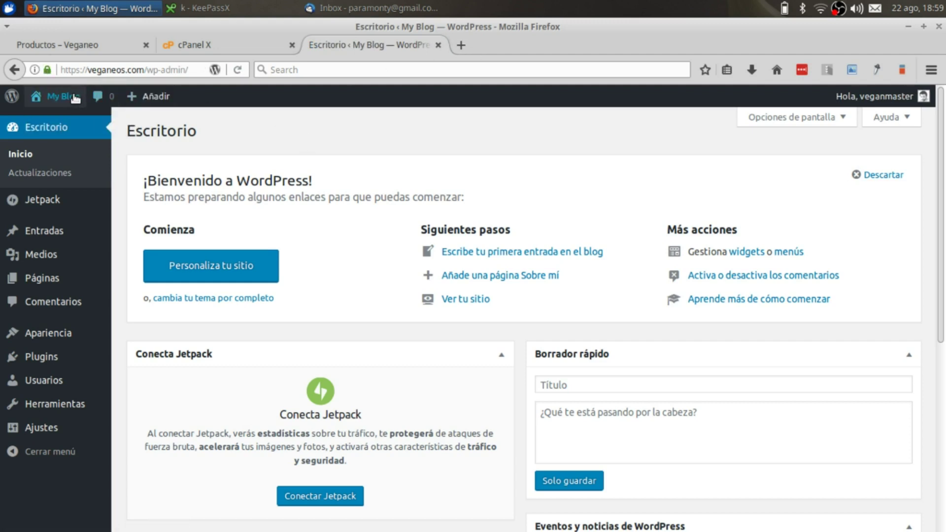
# - Open the blog's public front page in a separate tab, view it and return to the dashboard
pyautogui.moveTo(69, 102)
pyautogui.middleClick(57, 122)
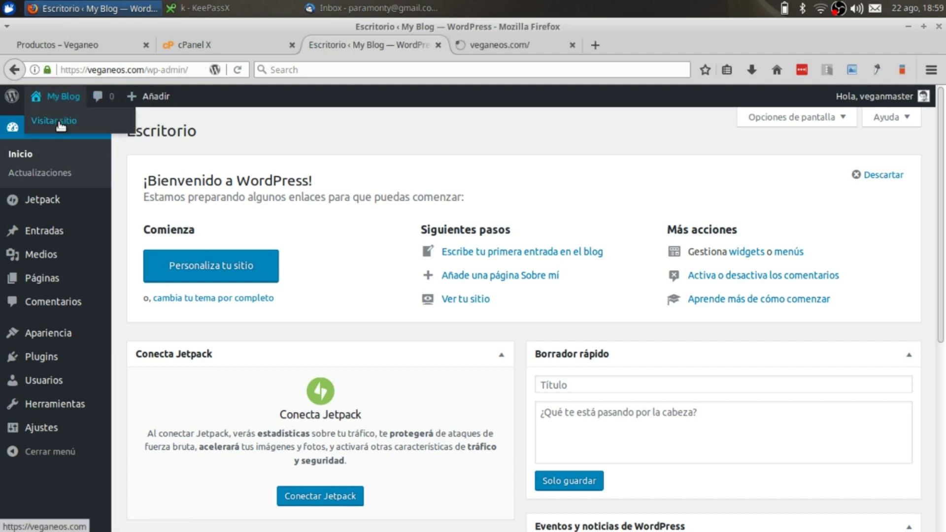
pyautogui.click(508, 45)
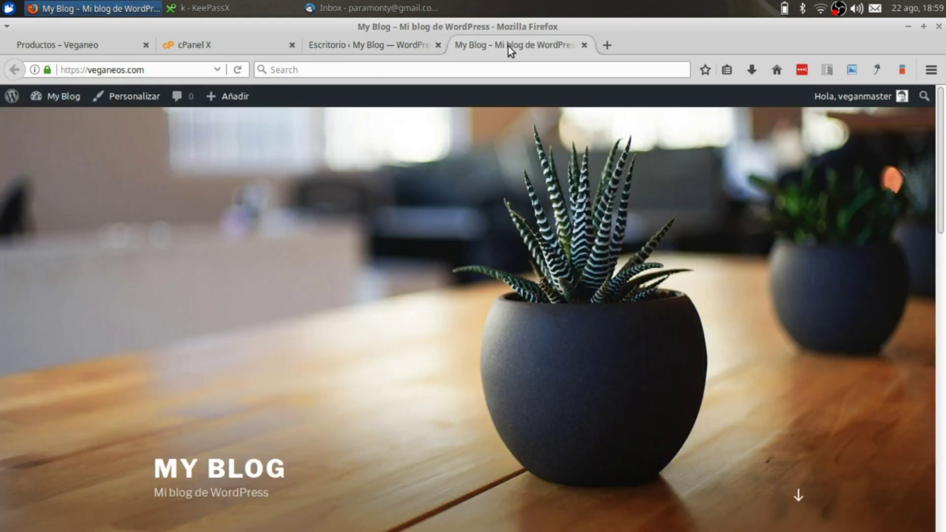
pyautogui.click(344, 39)
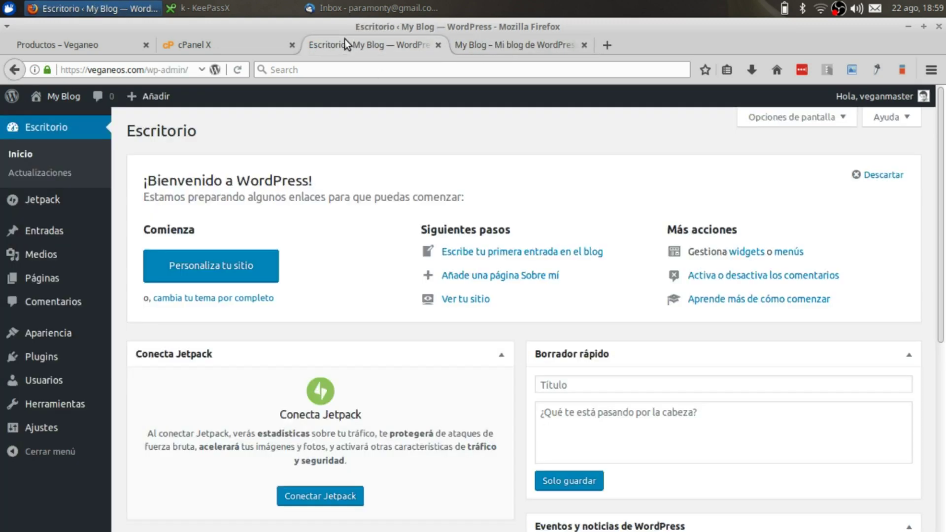
# - Look over the Veganeo example site's shop page and go to its home page
pyautogui.click(73, 47)
pyautogui.scroll(-5, 279, 234)
pyautogui.scroll(5, 280, 235)
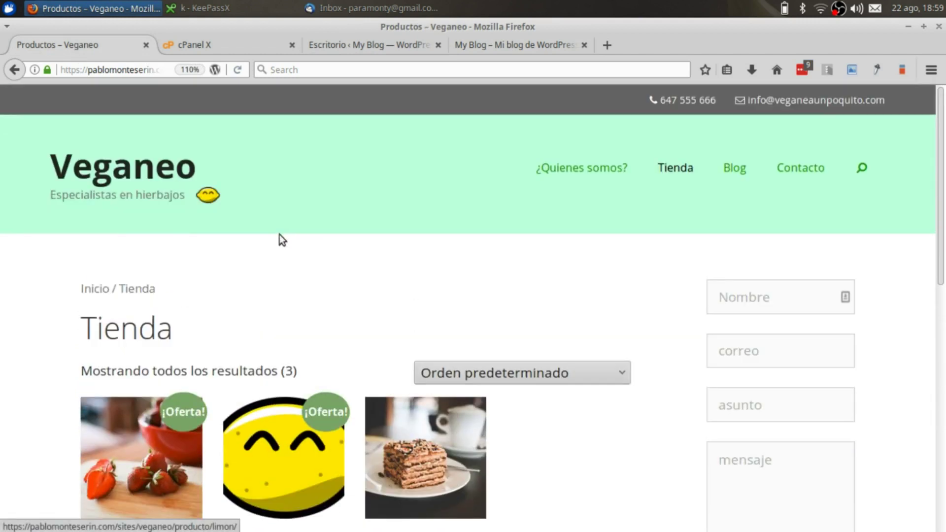
pyautogui.click(129, 185)
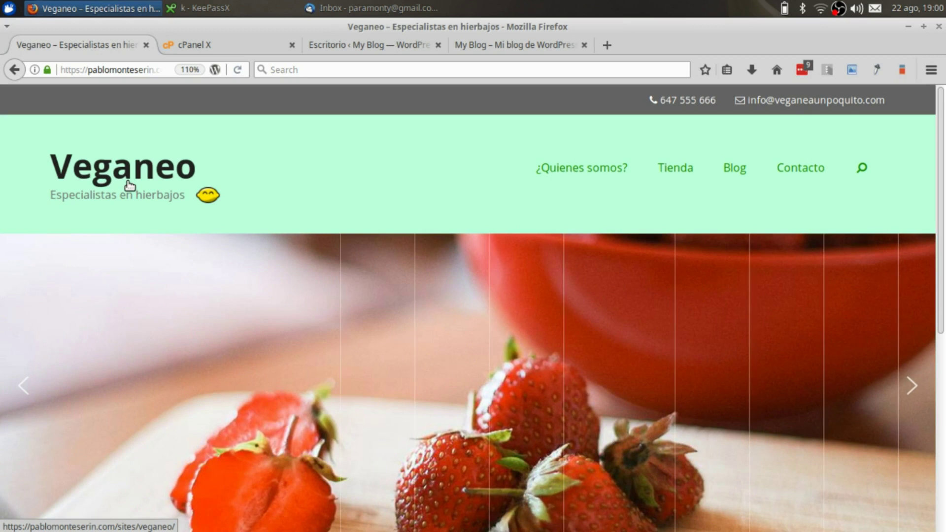
# - Search the web for "generate press" in a new tab and open the official GeneratePress website
pyautogui.hotkey('ctrl', 't')
pyautogui.write('generate pro')
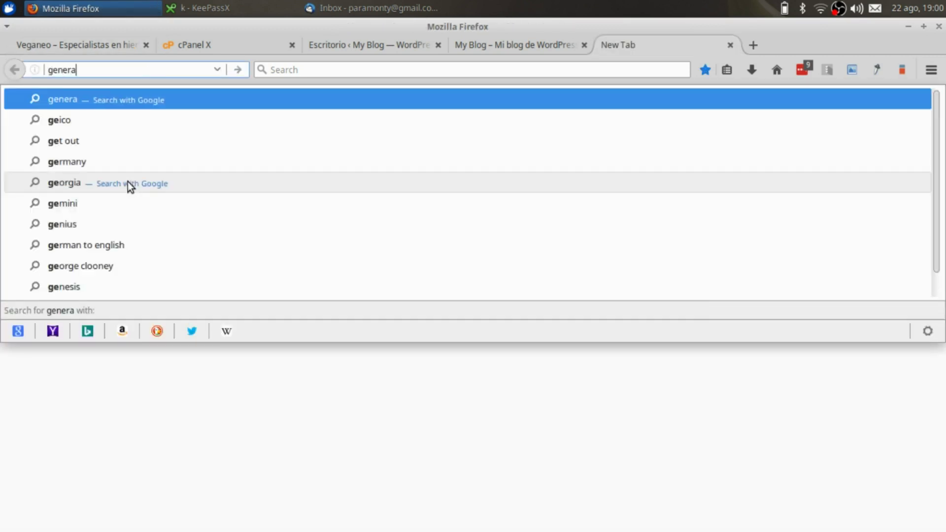
pyautogui.press('Return')
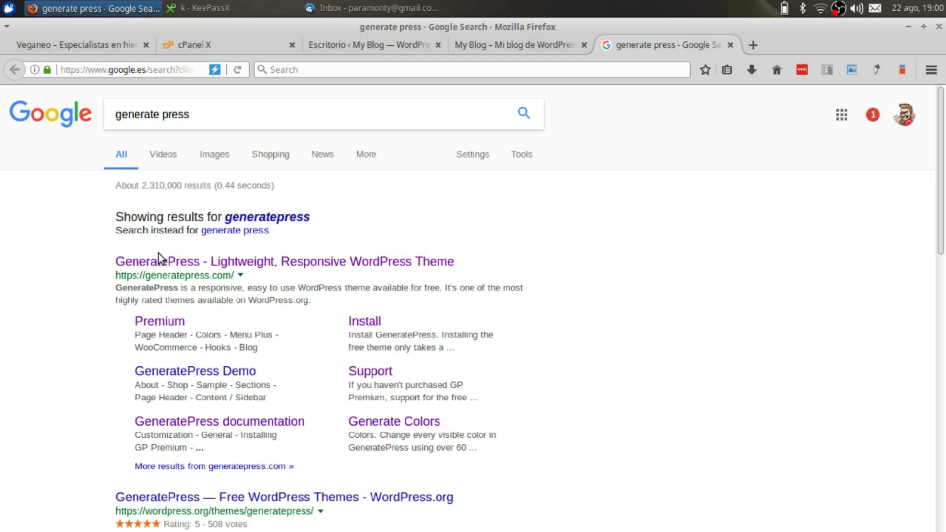
pyautogui.click(184, 264)
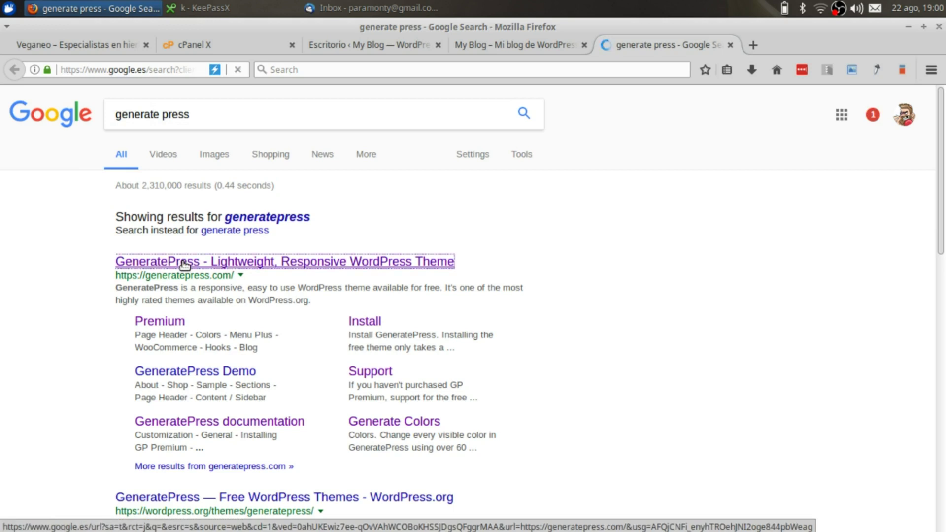
# - Review the Veganeo example home page from the image slider down to the footer
pyautogui.click(52, 37)
pyautogui.scroll(-6, 384, 286)
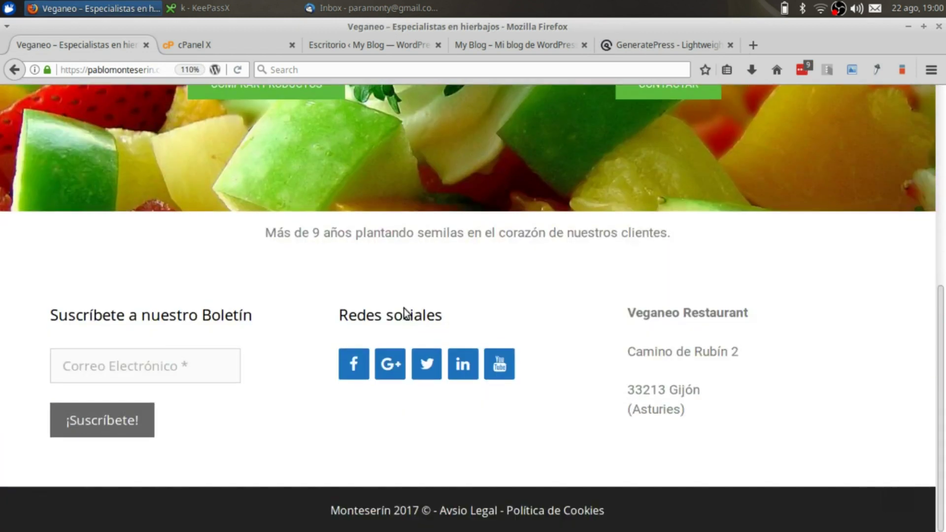
pyautogui.scroll(5, 405, 308)
pyautogui.scroll(1, 405, 308)
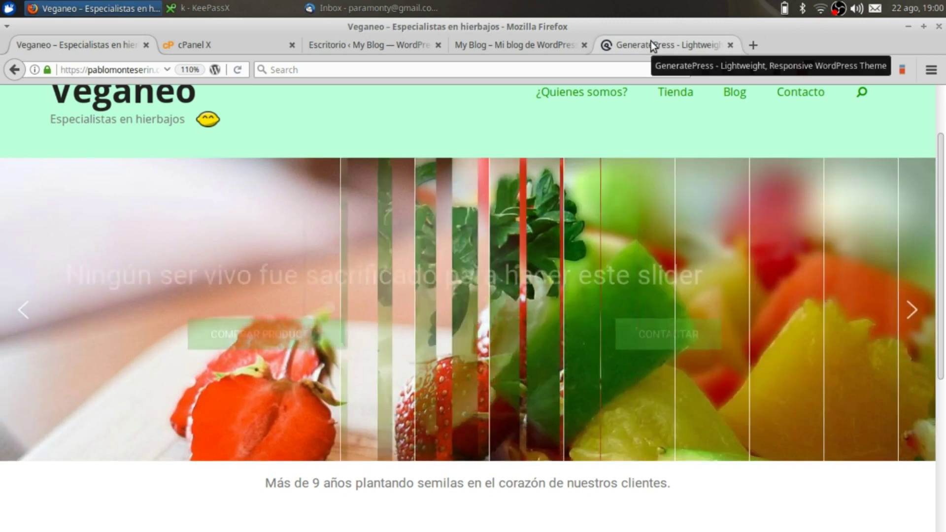
# - Download the free GeneratePress theme from its website, saving the file generatepress.1.4.zip
pyautogui.click(652, 42)
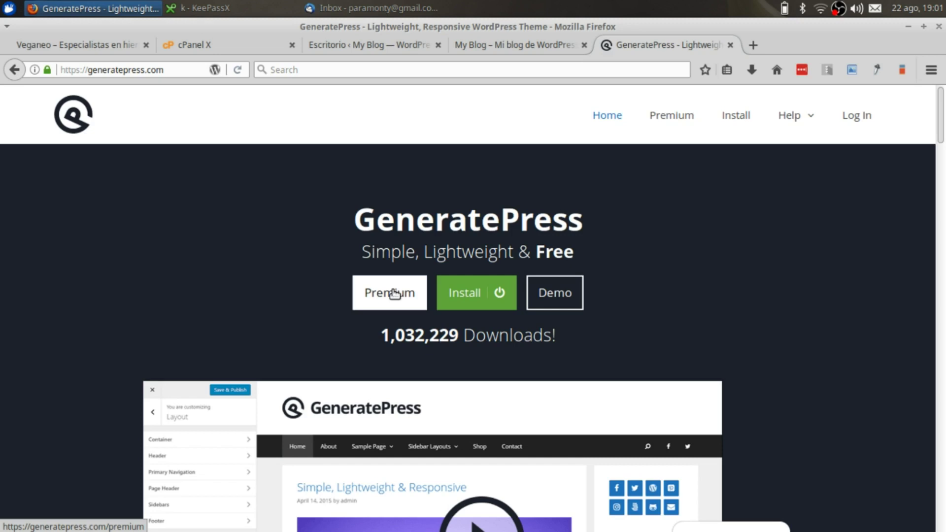
pyautogui.click(463, 294)
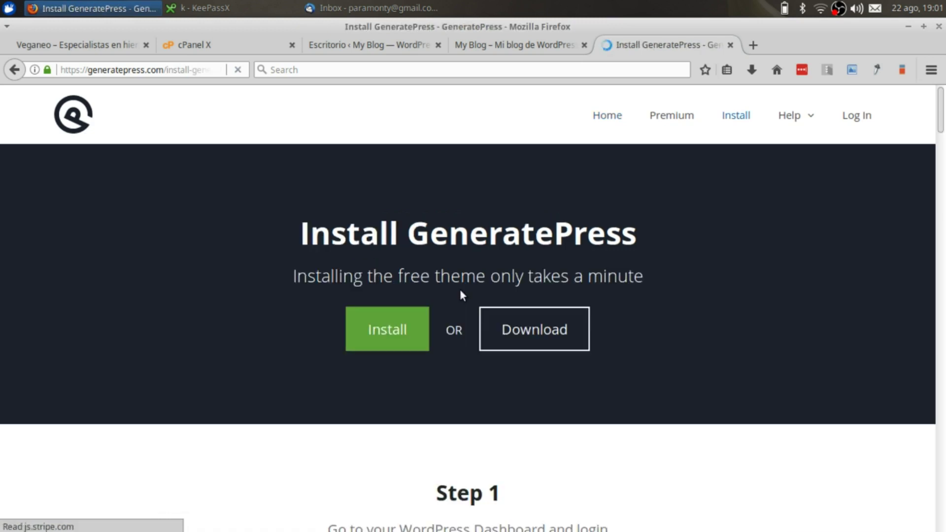
pyautogui.click(511, 337)
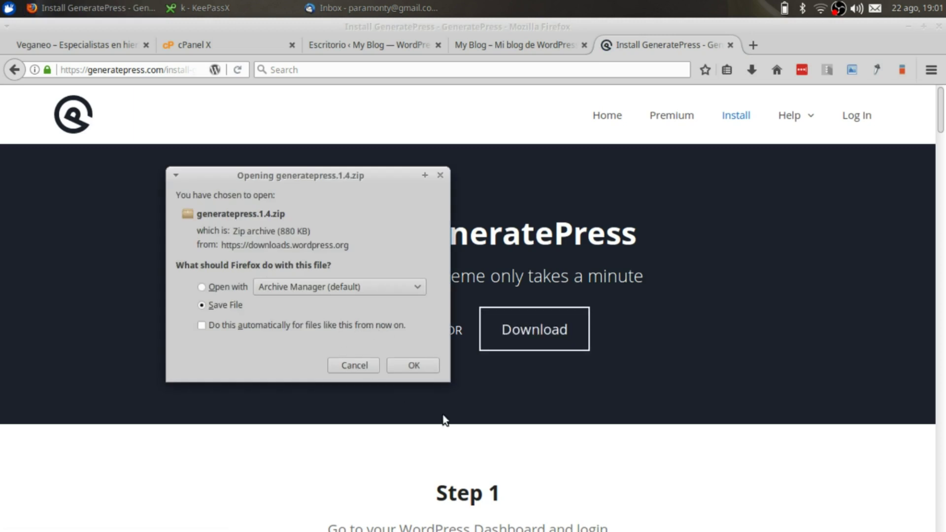
pyautogui.click(424, 371)
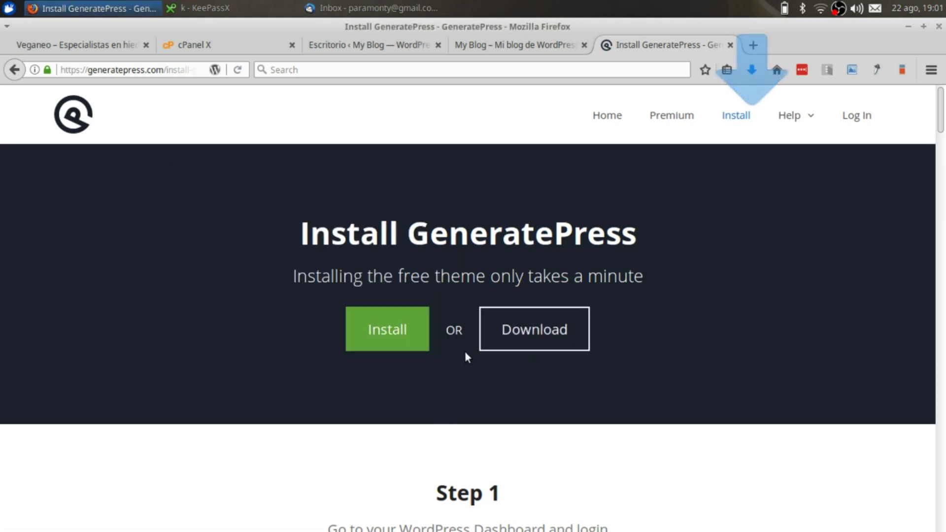
# - Open the page for adding new themes in the veganeos.com dashboard and browse the featured themes
pyautogui.click(507, 46)
pyautogui.click(339, 55)
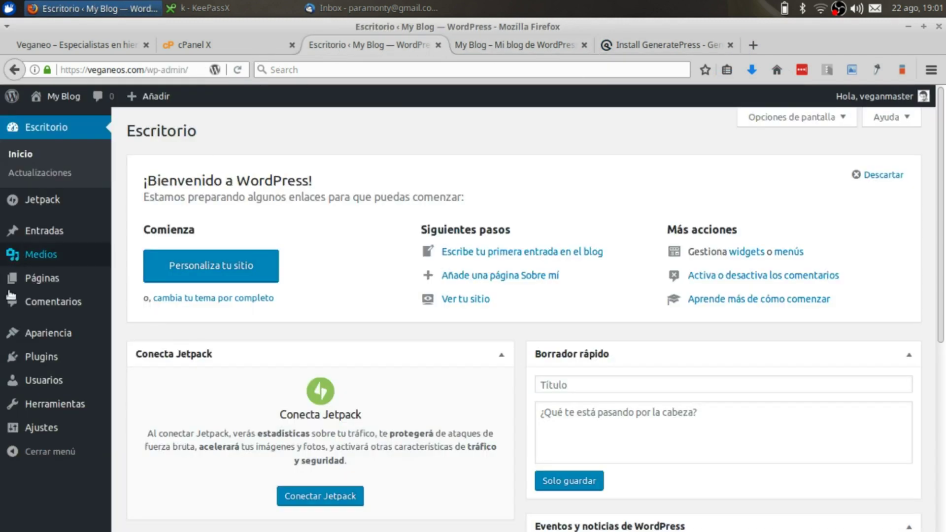
pyautogui.moveTo(72, 334)
pyautogui.click(124, 335)
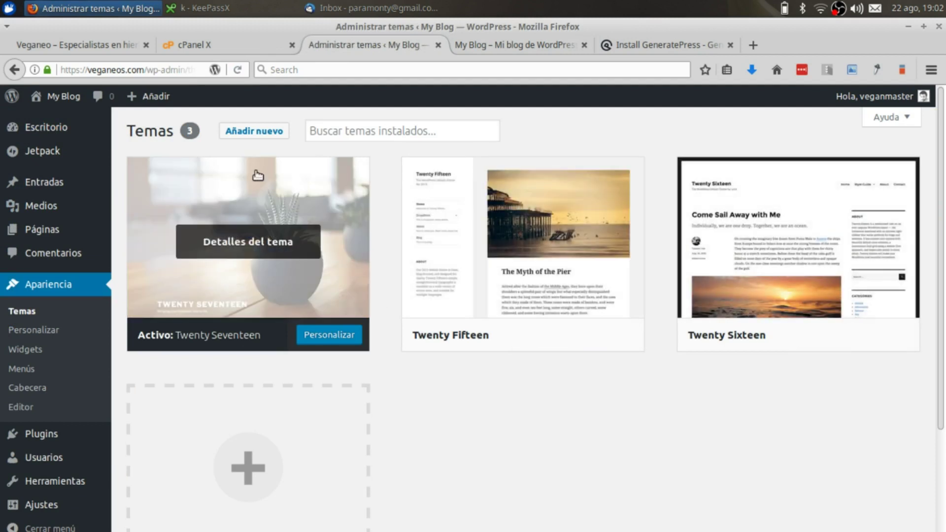
pyautogui.click(253, 132)
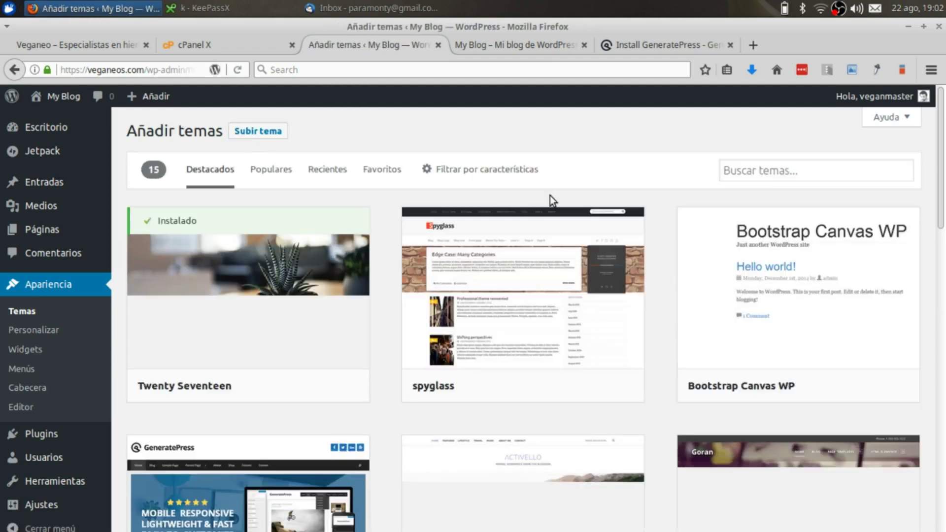
pyautogui.scroll(-10, 552, 197)
pyautogui.scroll(10, 551, 196)
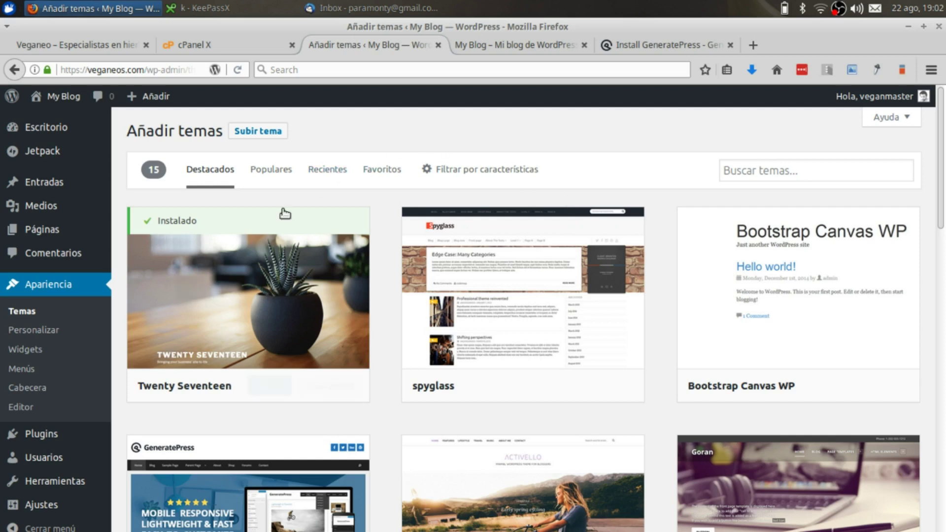
pyautogui.scroll(-5, 708, 199)
pyautogui.scroll(5, 707, 199)
pyautogui.moveTo(554, 271)
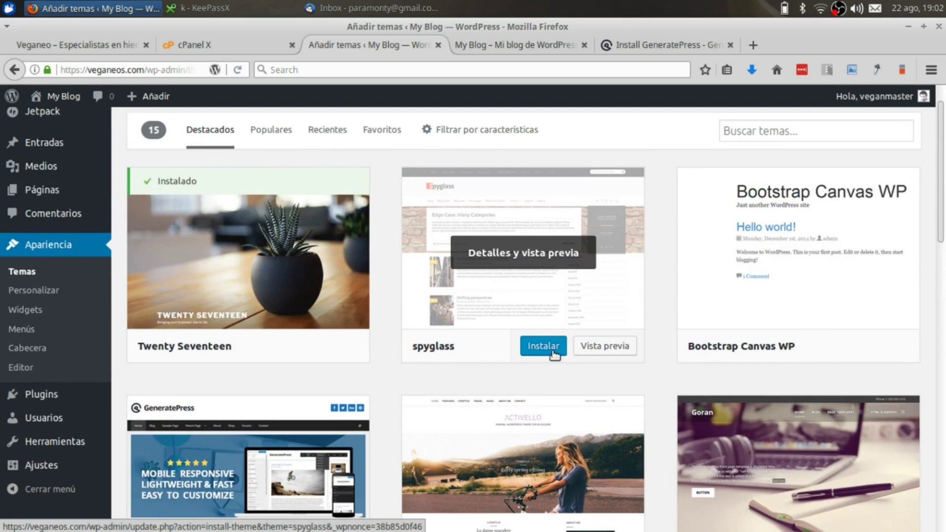
pyautogui.scroll(1, 291, 163)
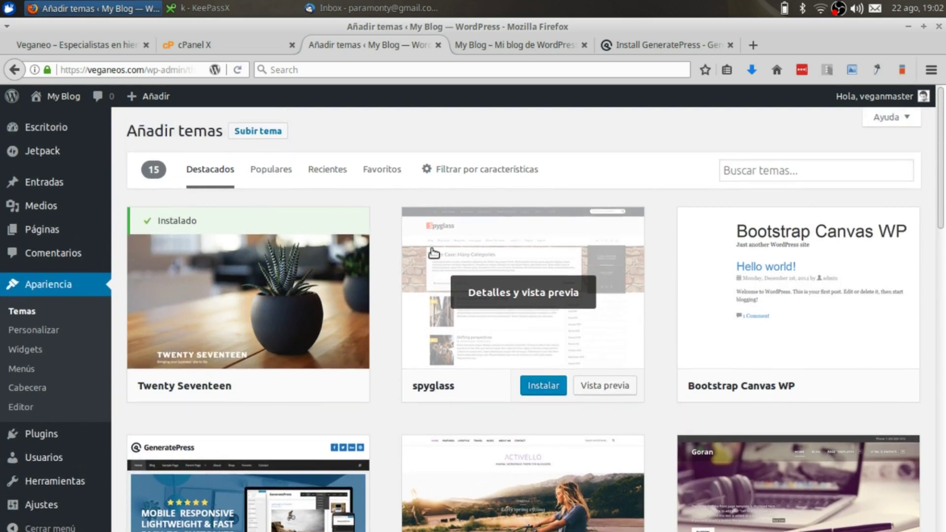
# - Upload generatepress.1.4.zip from the desktop as a theme, install it and activate it on the site
pyautogui.click(256, 133)
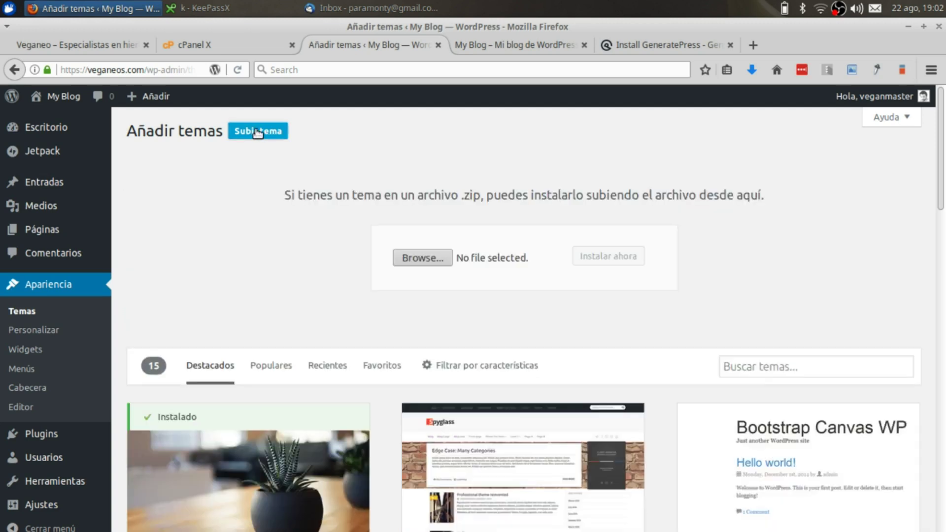
pyautogui.hotkey('ctrl', 'alt', 'd')
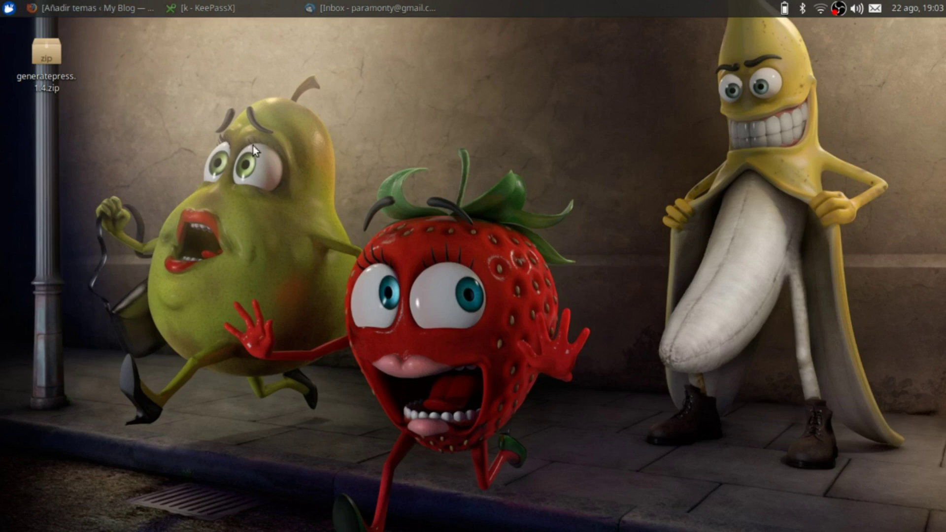
pyautogui.moveTo(45, 60); pyautogui.dragTo(405, 257)
pyautogui.hotkey('ctrl', 'alt', 'd')
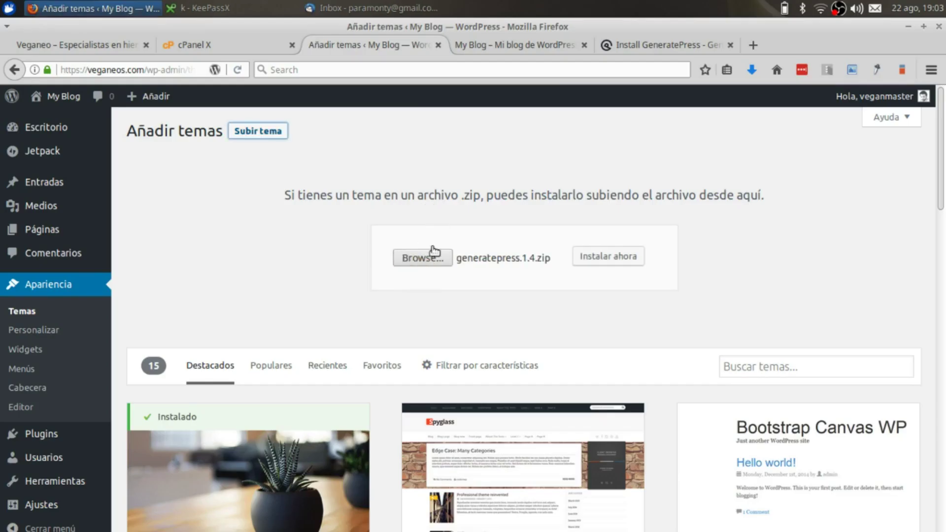
pyautogui.click(611, 256)
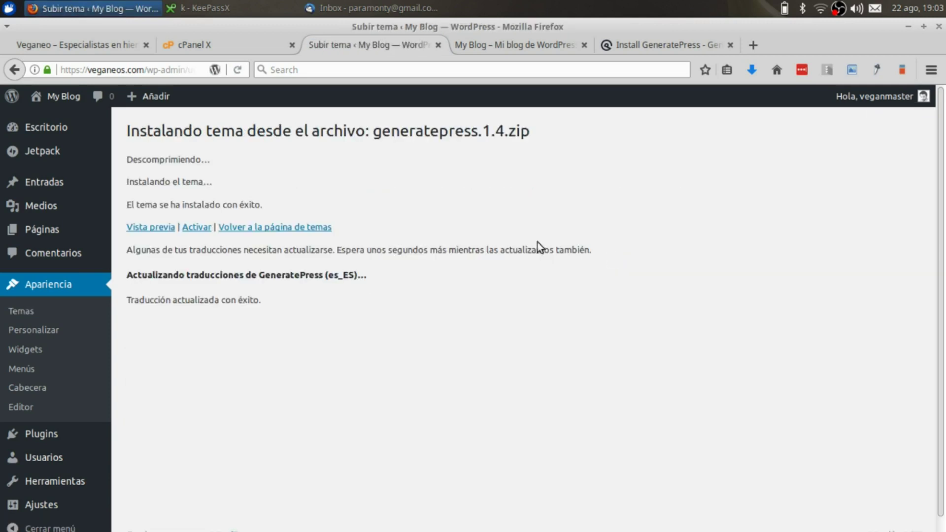
pyautogui.click(191, 228)
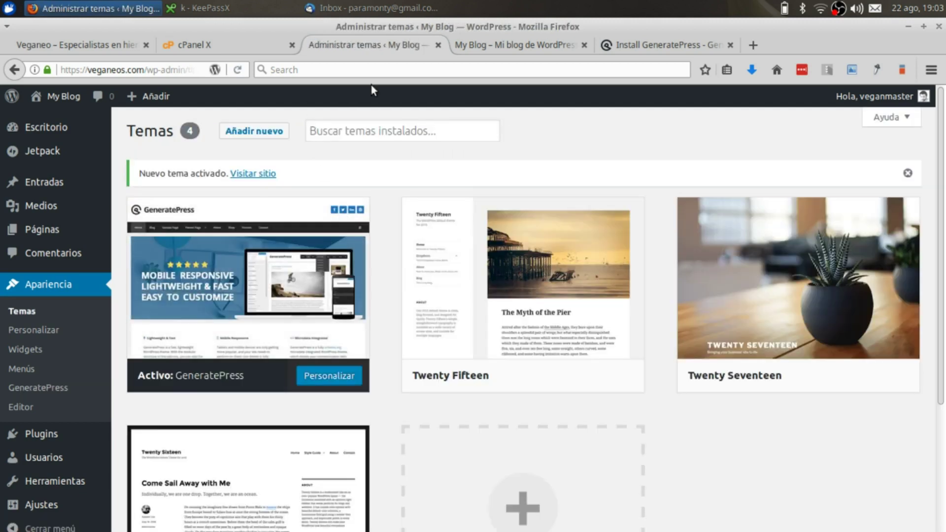
# - Reload the blog's public front page and examine how it looks with the GeneratePress theme
pyautogui.click(516, 40)
pyautogui.press('F5')
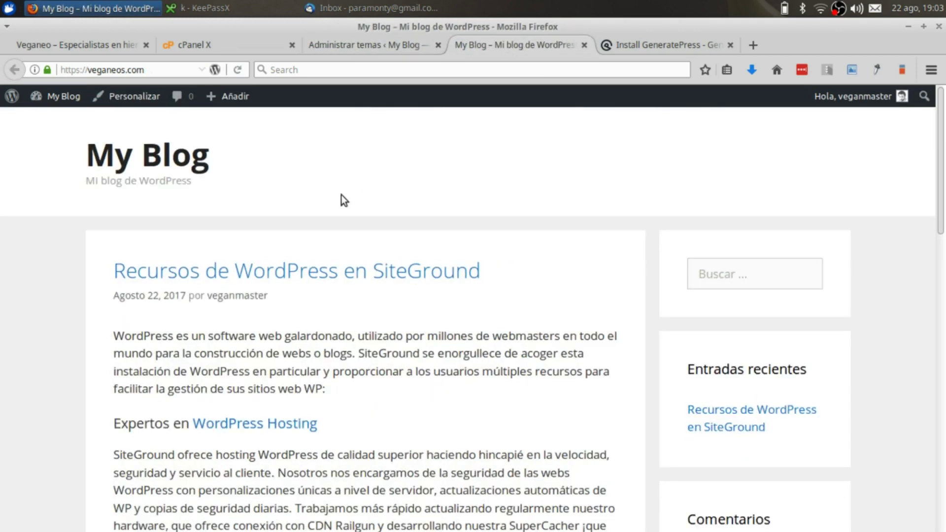
pyautogui.scroll(-5, 366, 310)
pyautogui.scroll(5, 366, 310)
# - Compare with the Veganeo example home page, and return to the theme management page in the dashboard
pyautogui.click(68, 47)
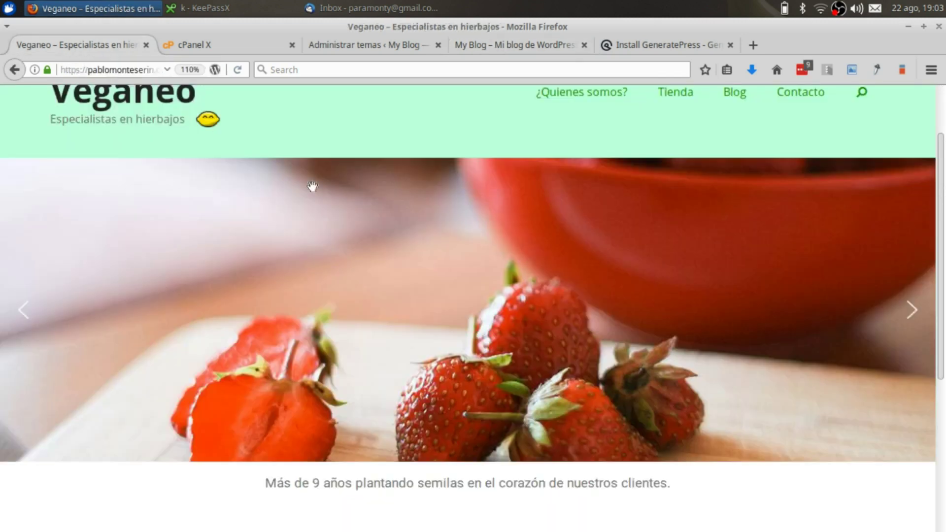
pyautogui.scroll(3, 391, 232)
pyautogui.scroll(-3, 391, 232)
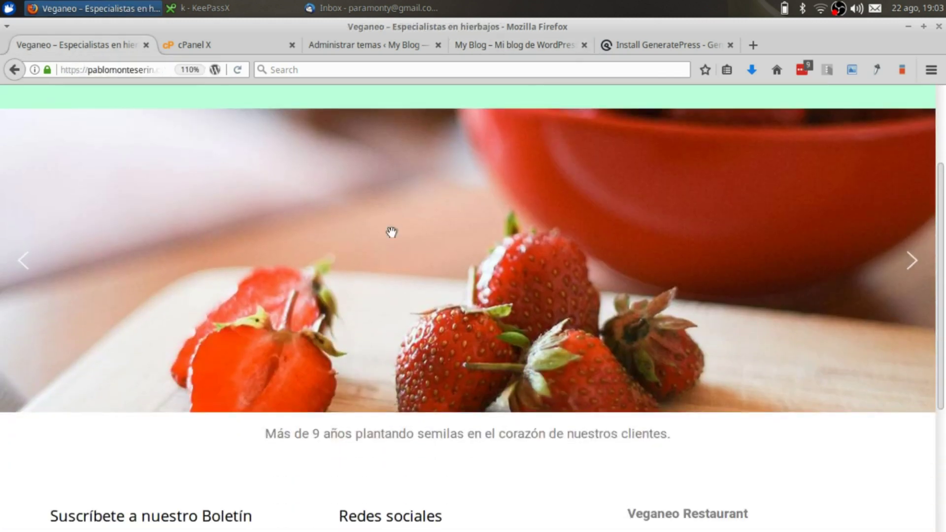
pyautogui.click(354, 49)
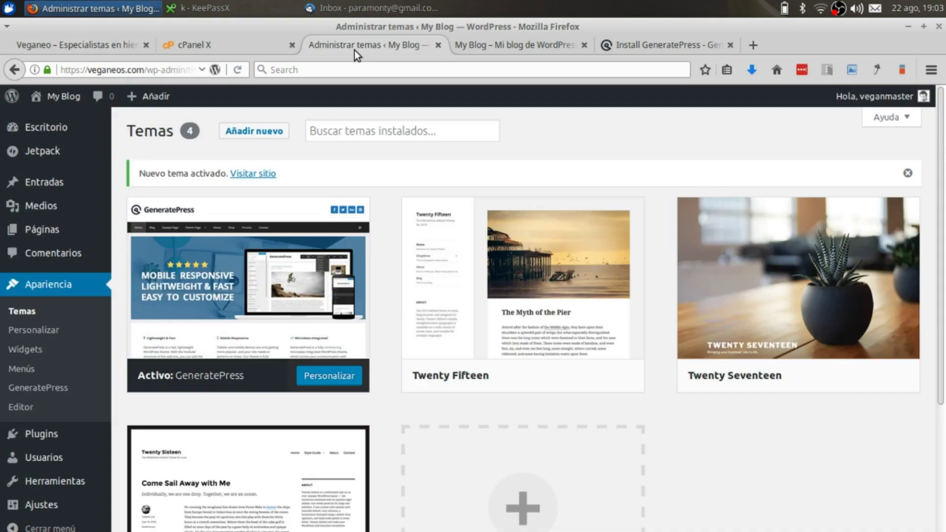
# - Compare the Veganeo example's home page and Tienda page with the blog's front page, and return to the dashboard's theme management
pyautogui.click(45, 41)
pyautogui.scroll(-3, 329, 204)
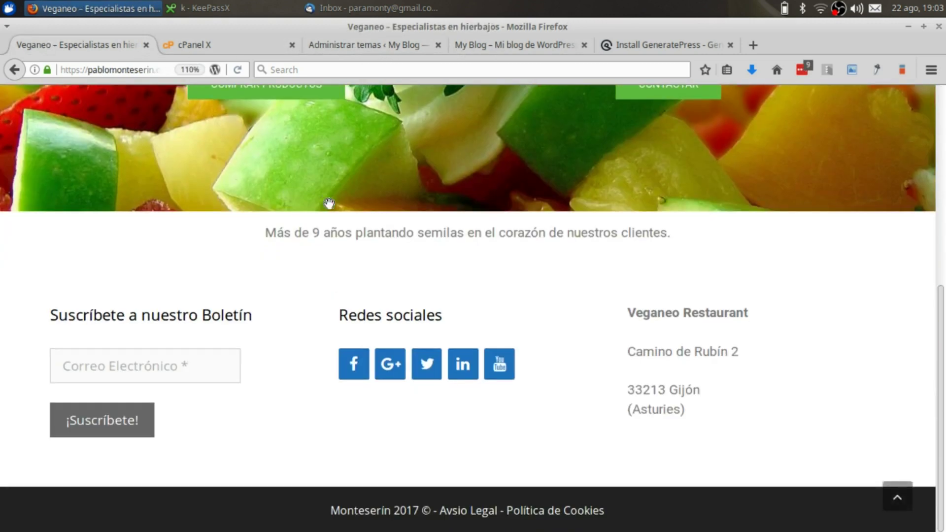
pyautogui.click(483, 49)
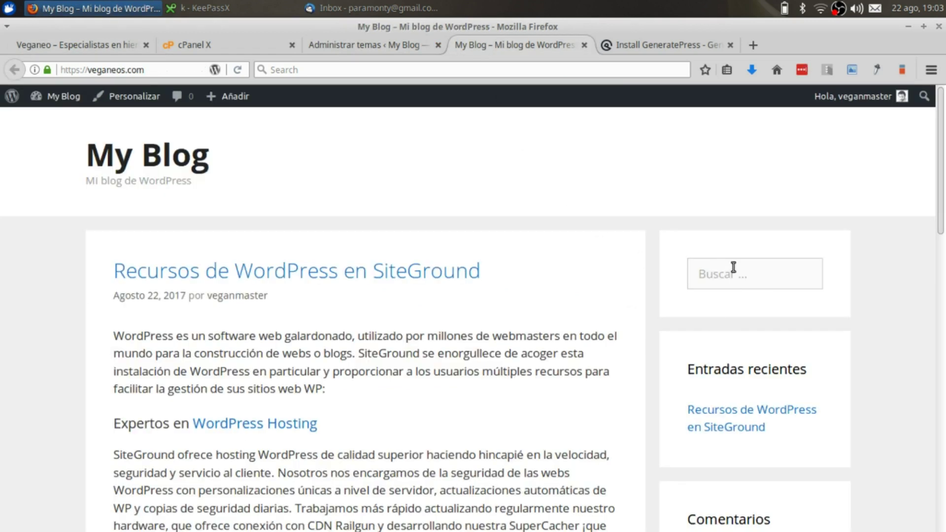
pyautogui.click(60, 46)
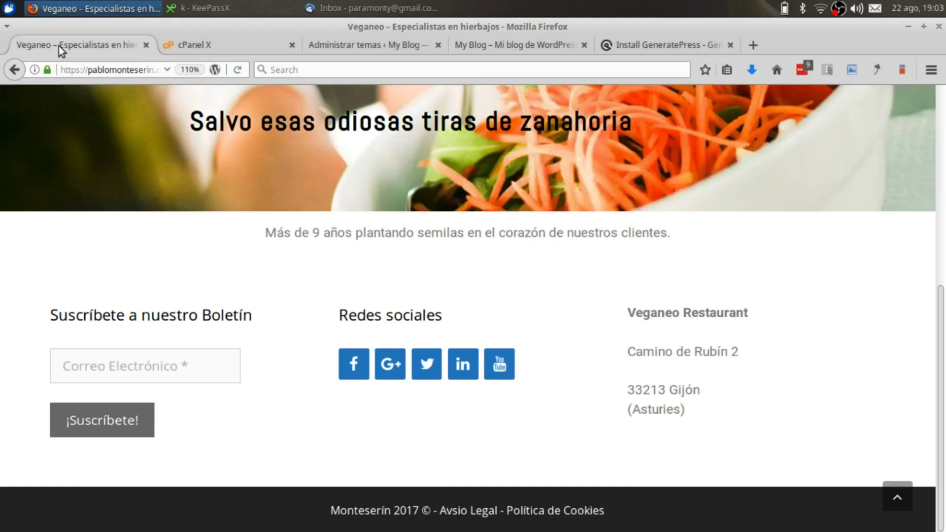
pyautogui.scroll(6, 430, 217)
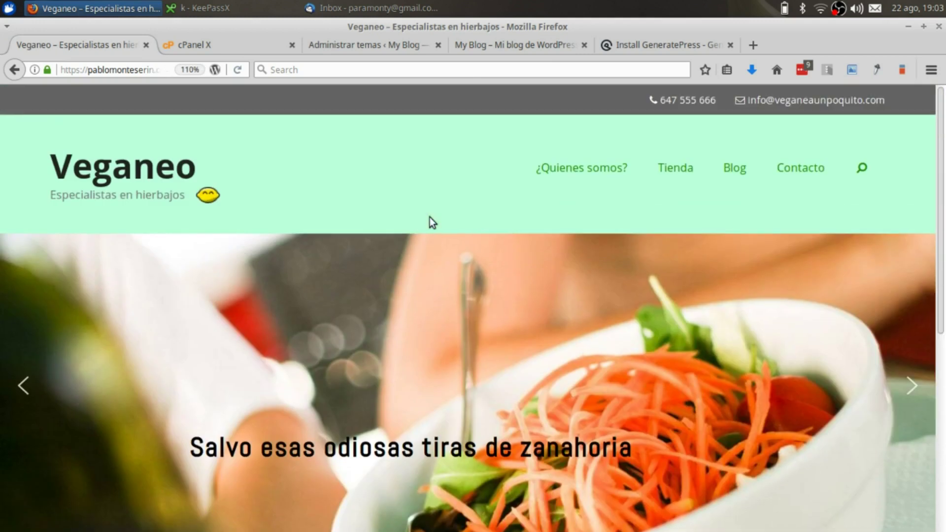
pyautogui.click(680, 169)
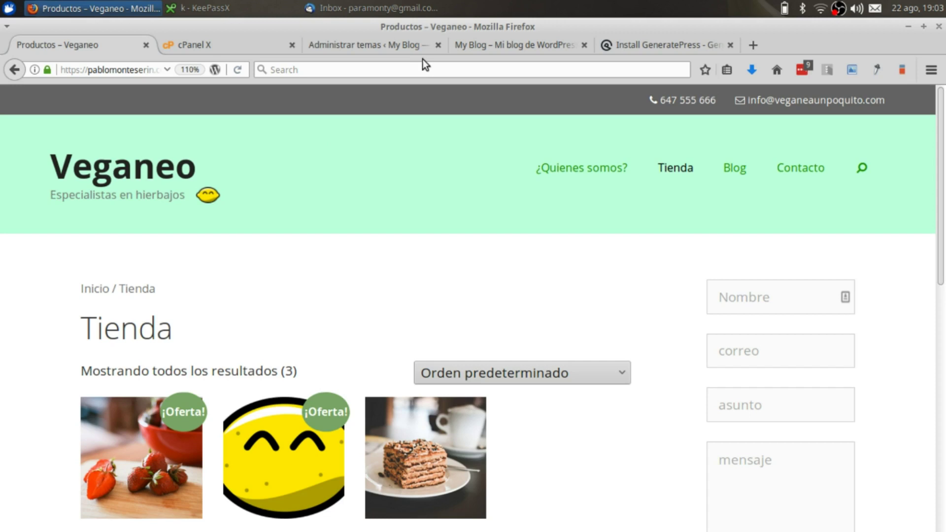
pyautogui.click(480, 45)
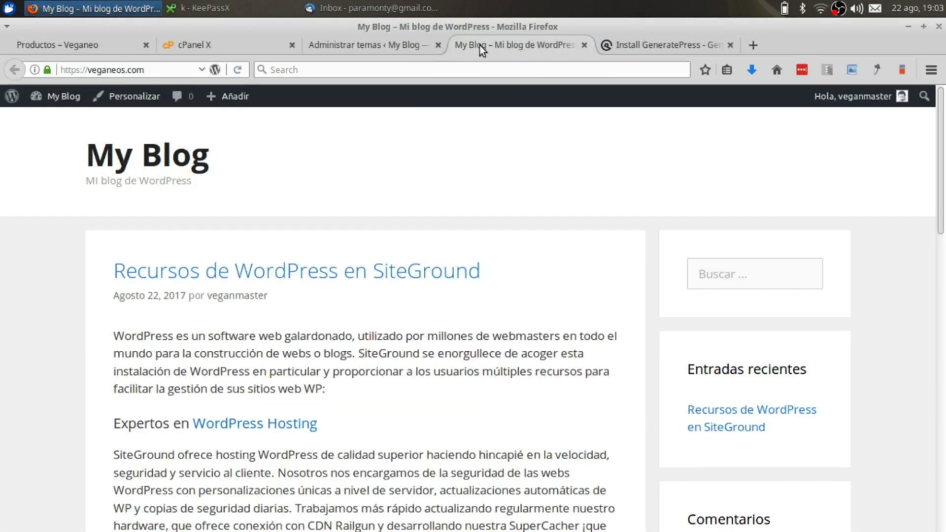
pyautogui.click(383, 45)
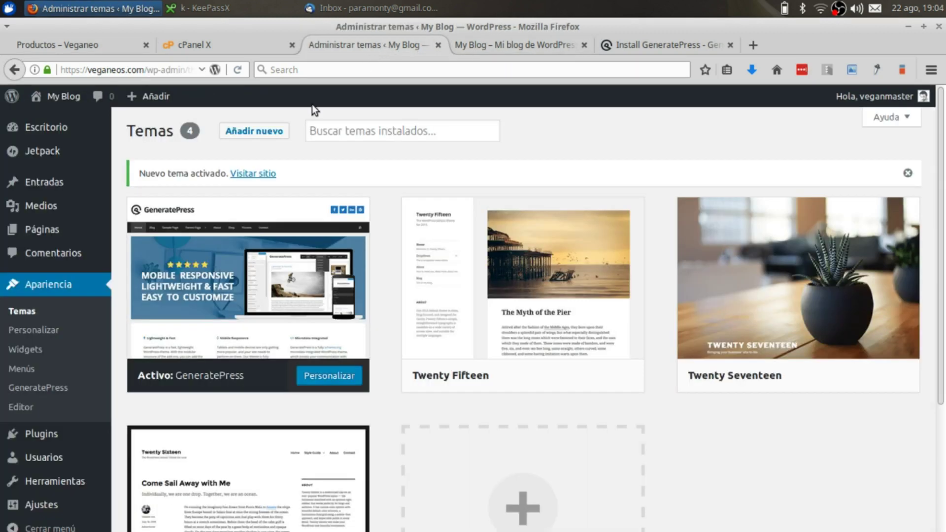
# - In the theme customizer's screen design settings, set the general sidebar layout to "Contenido (sin barras laterales)"
pyautogui.moveTo(268, 222)
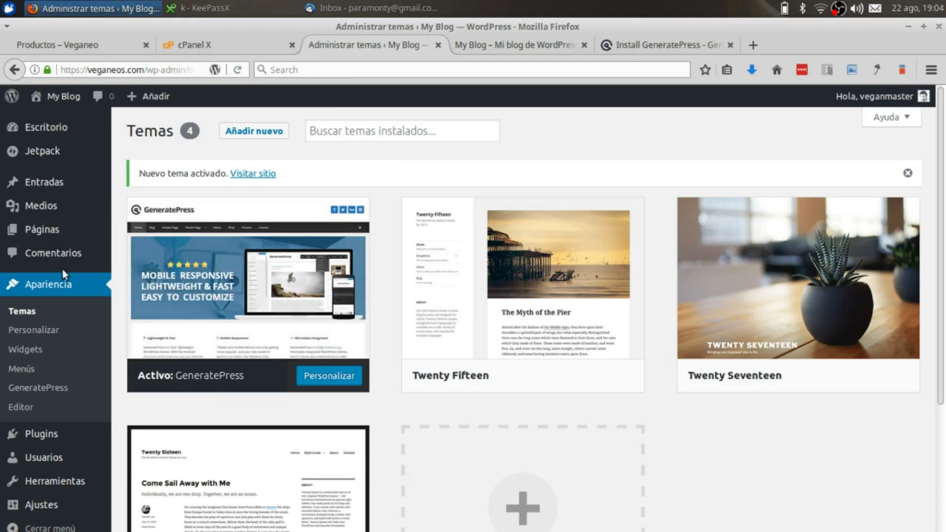
pyautogui.click(46, 327)
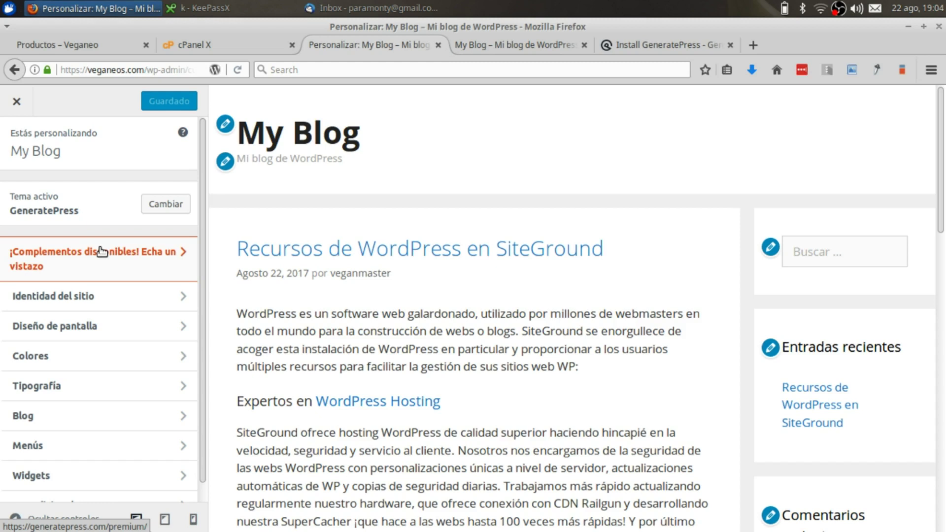
pyautogui.scroll(-1, 75, 375)
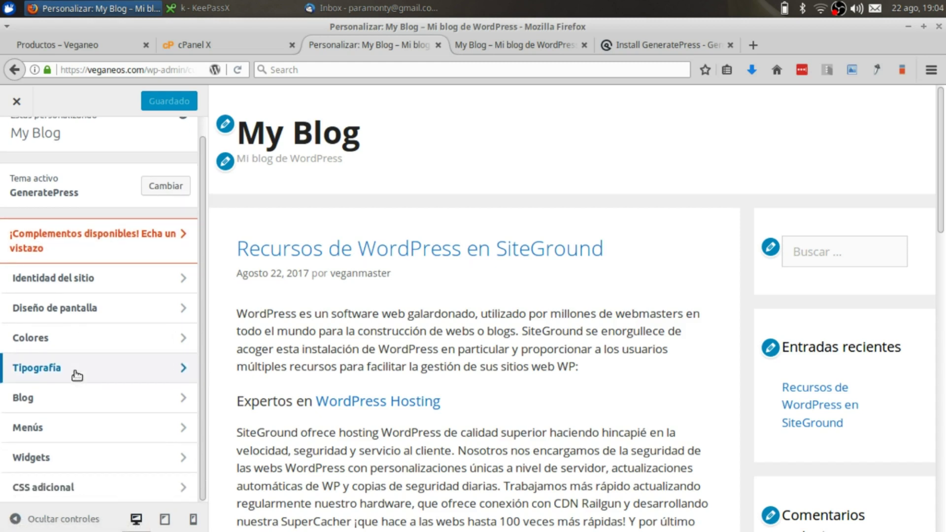
pyautogui.click(184, 311)
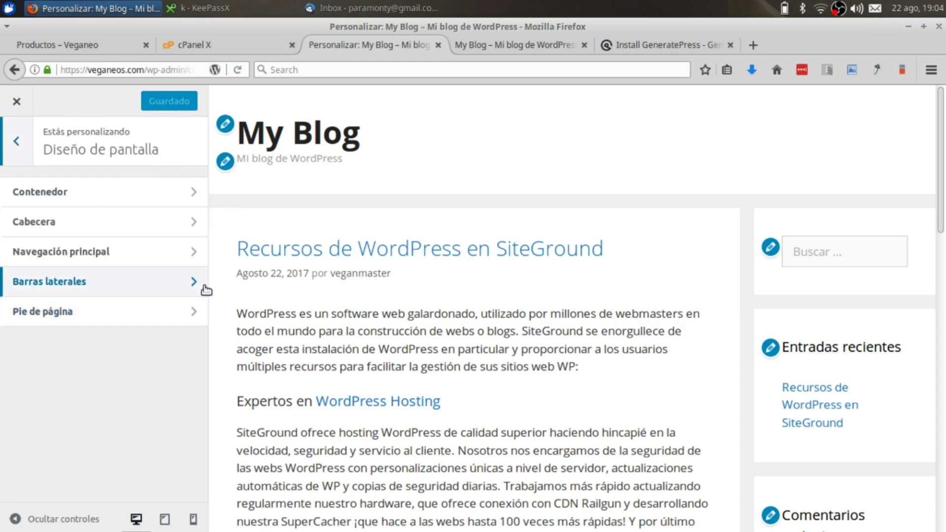
pyautogui.click(194, 285)
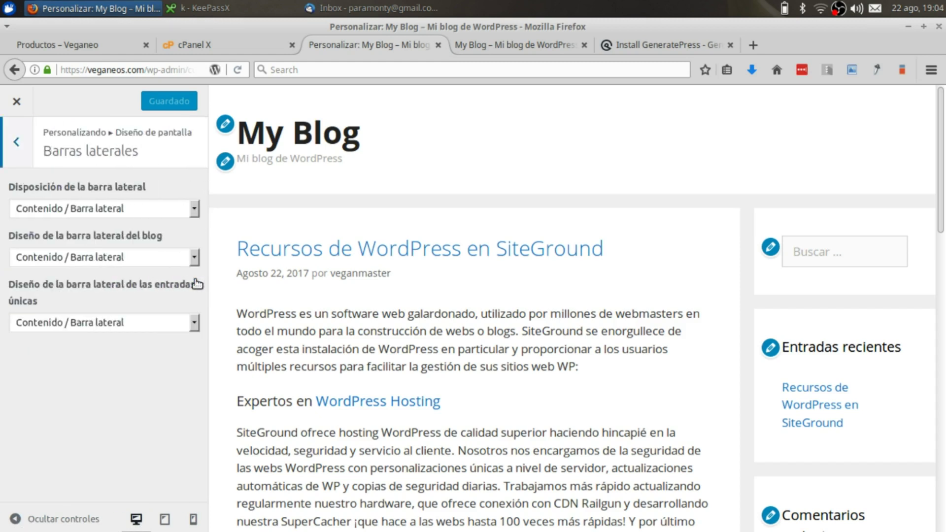
pyautogui.click(95, 211)
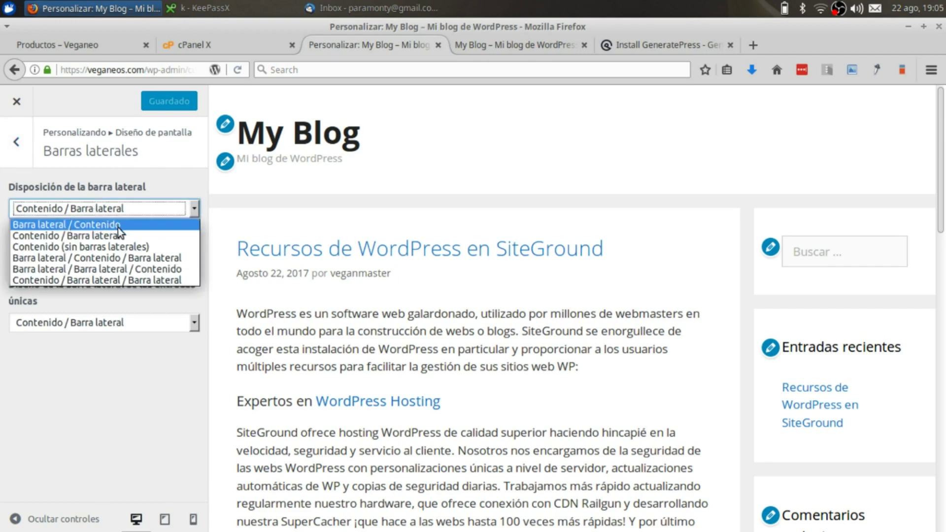
pyautogui.click(85, 246)
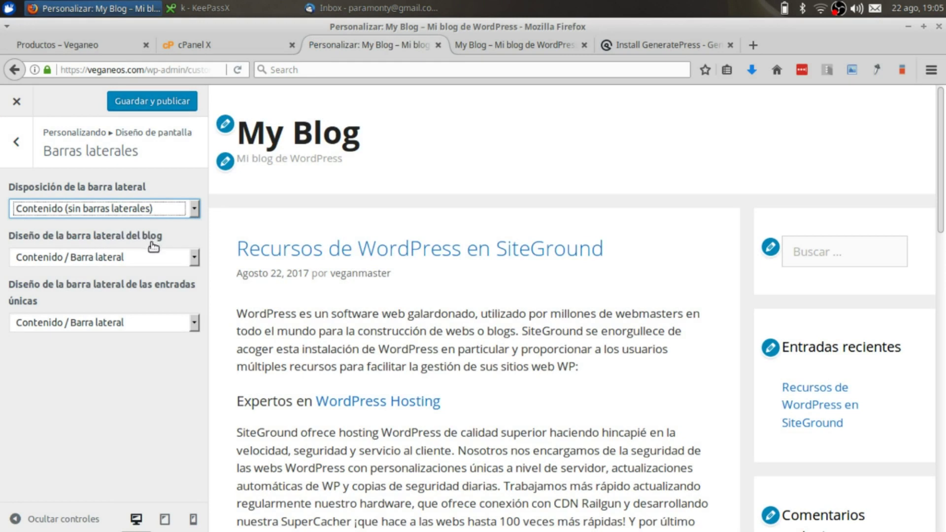
# - Review the blog sidebar layout options and examine the sidebars on the Veganeo example's Blog page and "Bla bla bla largo" post
pyautogui.click(132, 260)
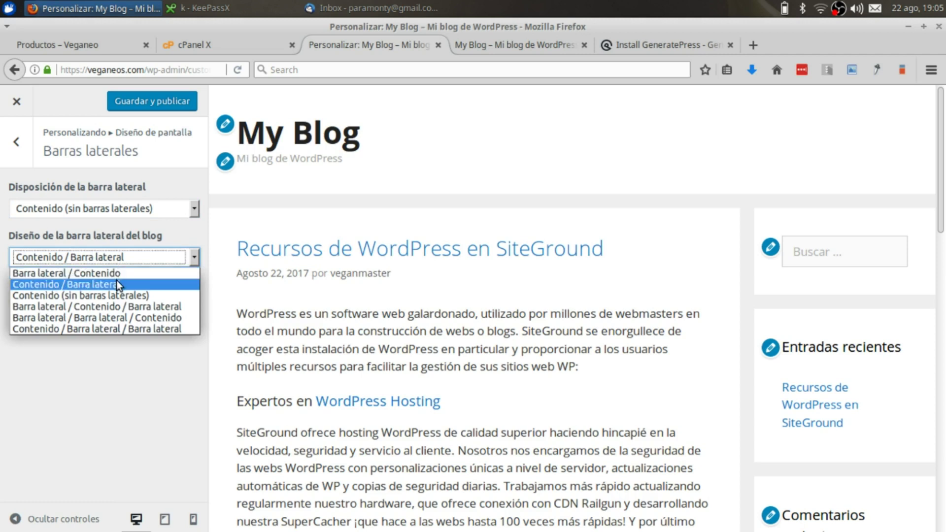
pyautogui.press('Escape')
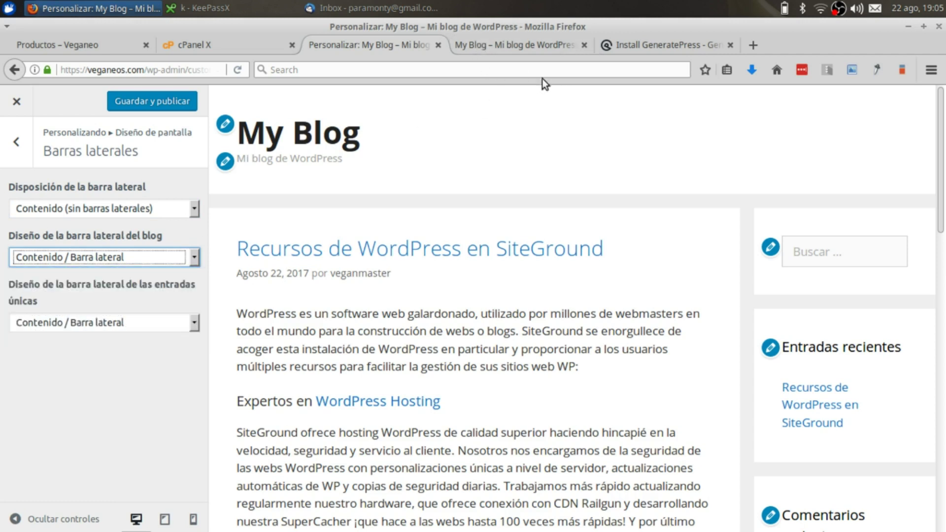
pyautogui.click(53, 44)
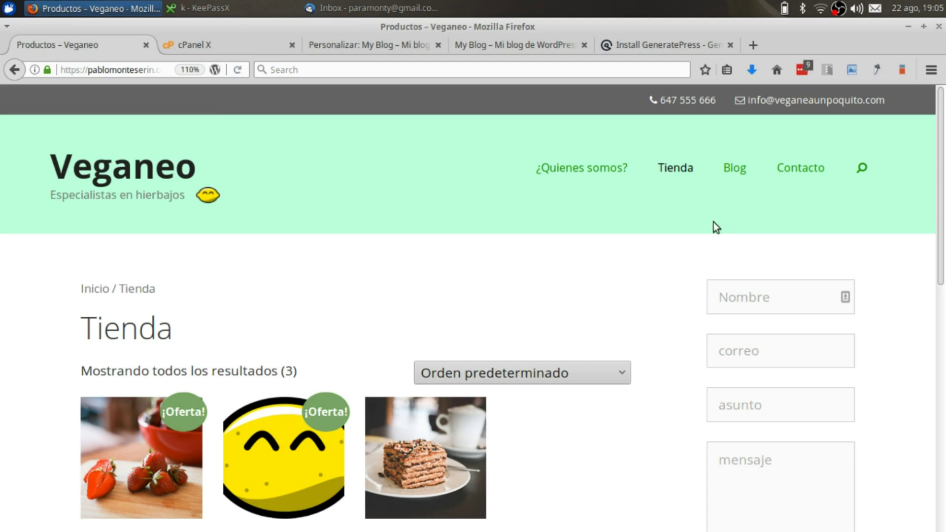
pyautogui.click(731, 170)
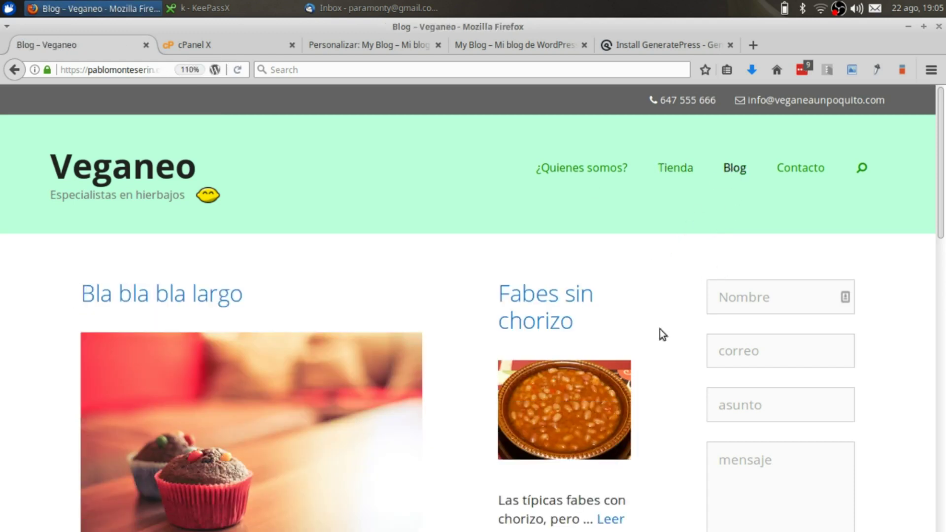
pyautogui.click(481, 45)
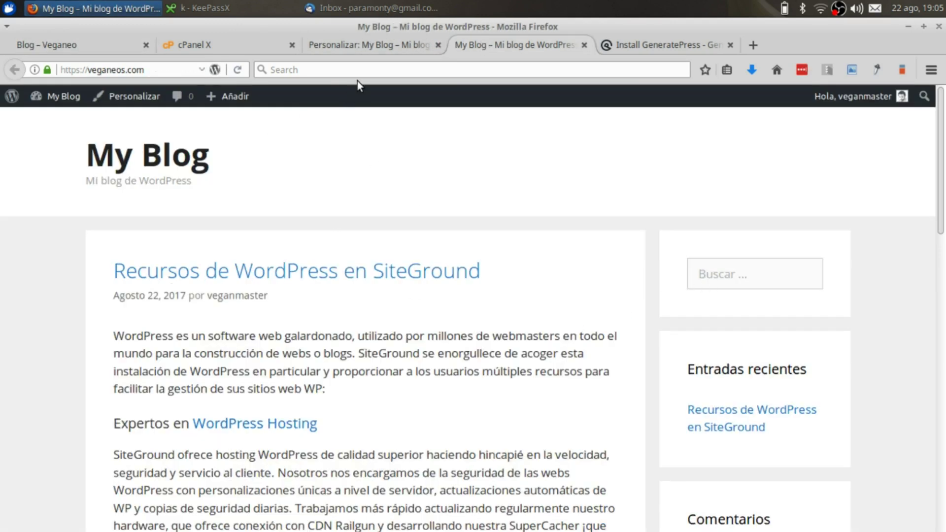
pyautogui.click(347, 45)
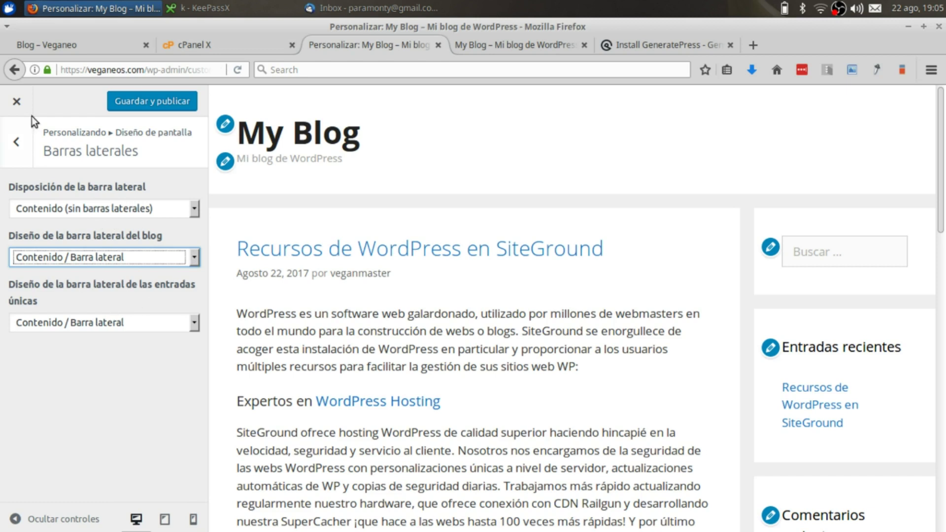
pyautogui.click(59, 50)
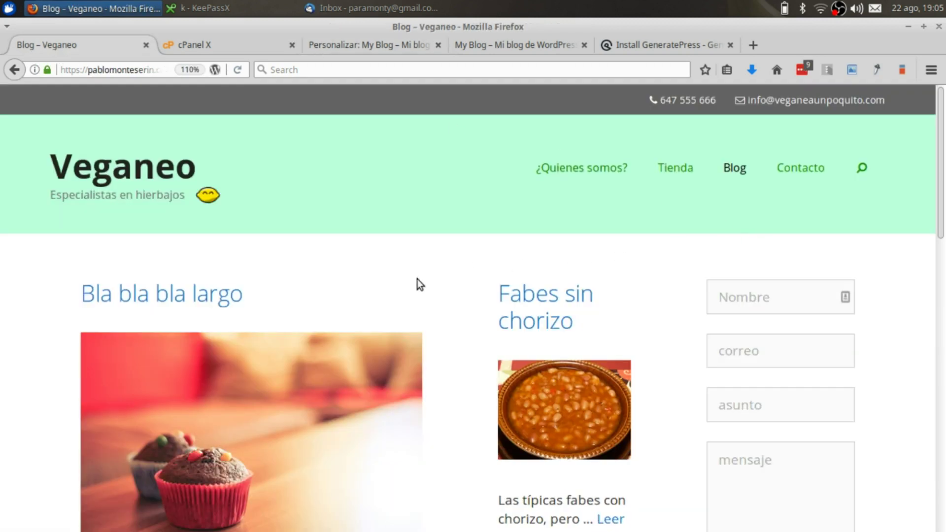
pyautogui.scroll(-5, 163, 293)
pyautogui.scroll(5, 207, 295)
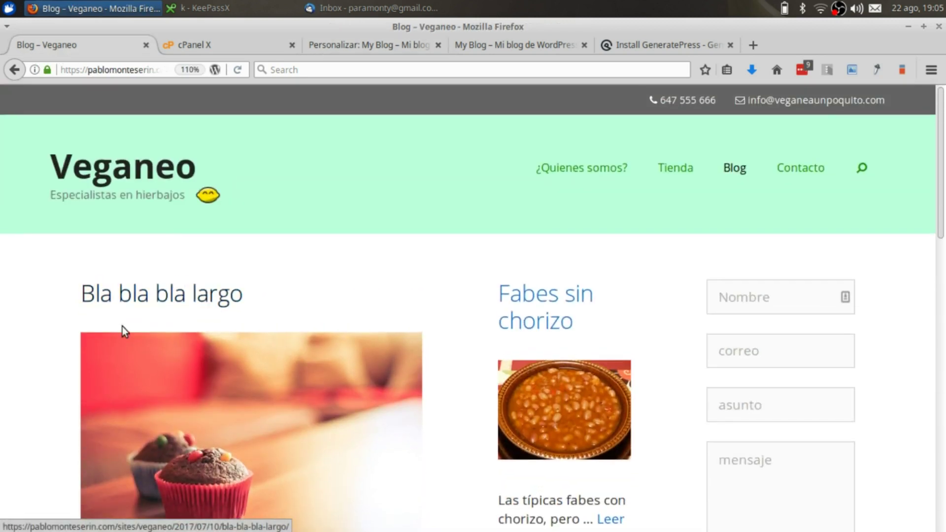
pyautogui.click(124, 304)
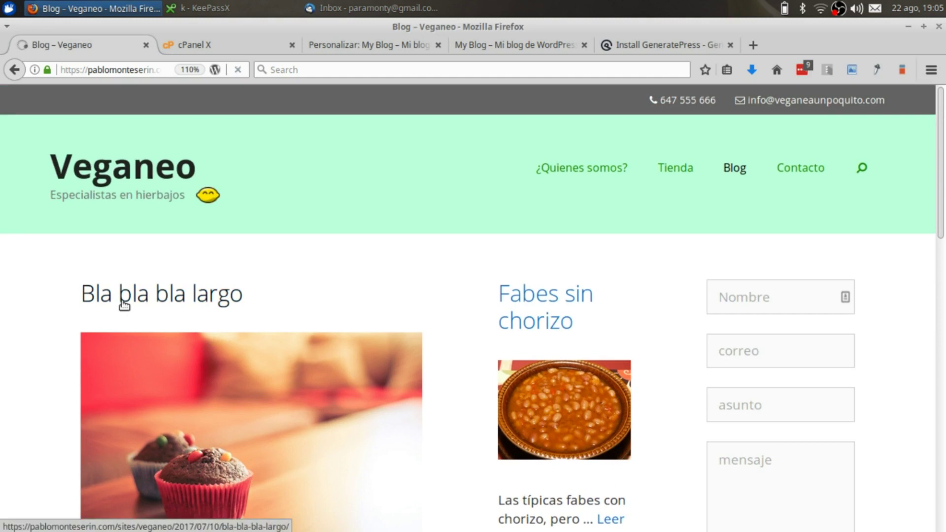
pyautogui.scroll(-3, 354, 323)
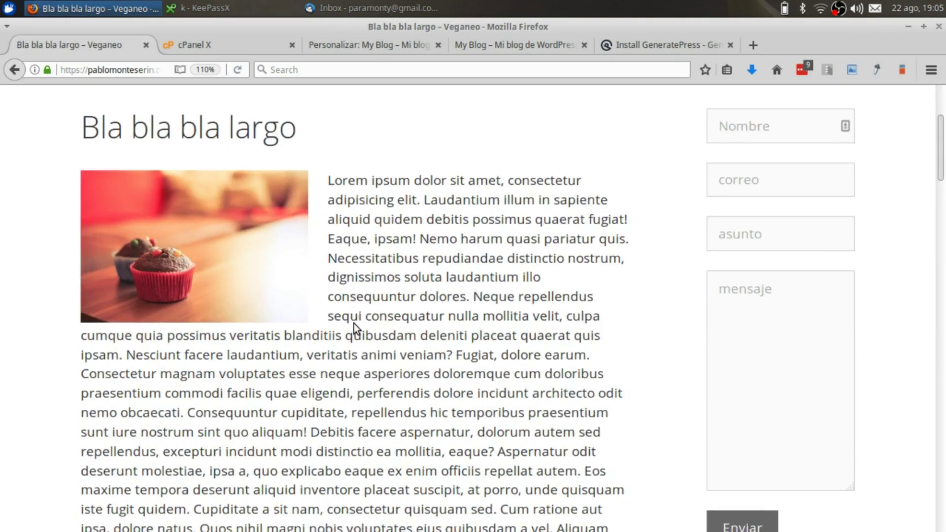
pyautogui.scroll(-2, 354, 323)
# - Save and publish the sidebar settings, and compare the blog's front page with the Veganeo example post
pyautogui.click(350, 44)
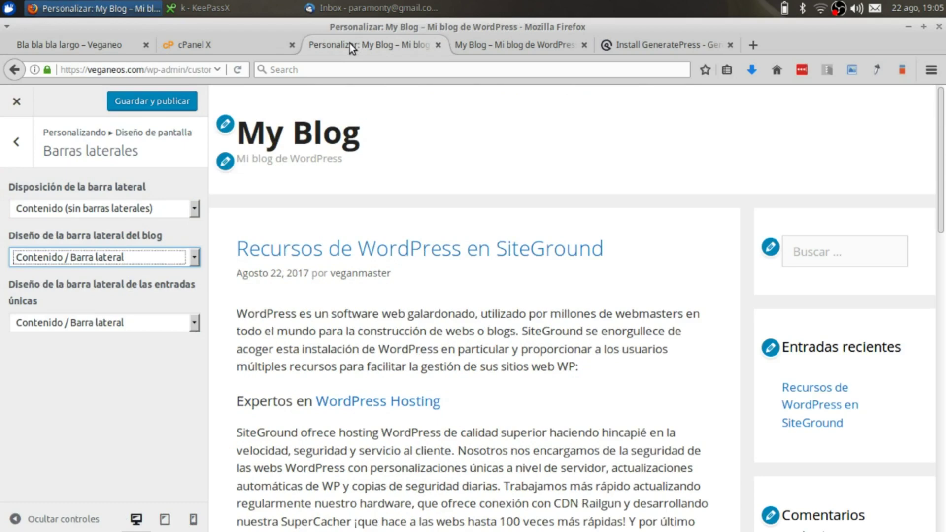
pyautogui.click(155, 101)
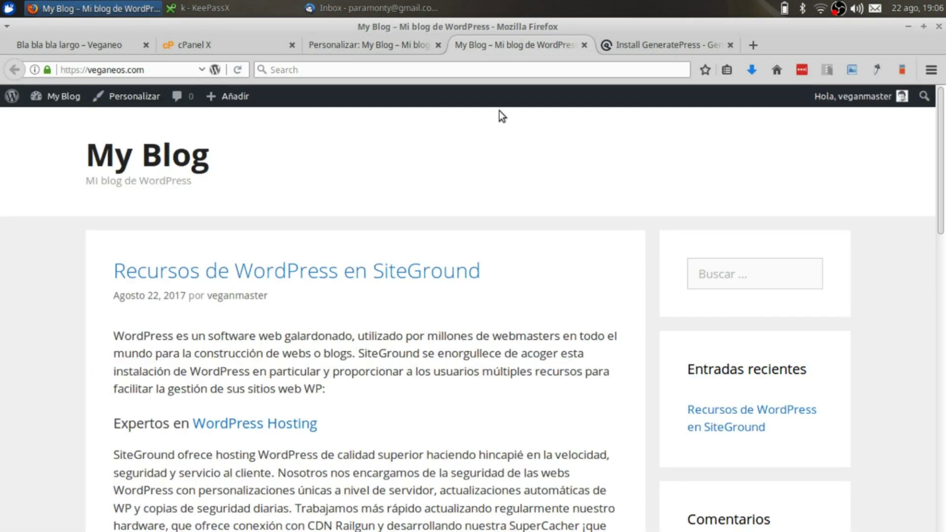
pyautogui.scroll(-5, 462, 173)
pyautogui.scroll(5, 462, 174)
pyautogui.click(85, 39)
pyautogui.scroll(6, 423, 231)
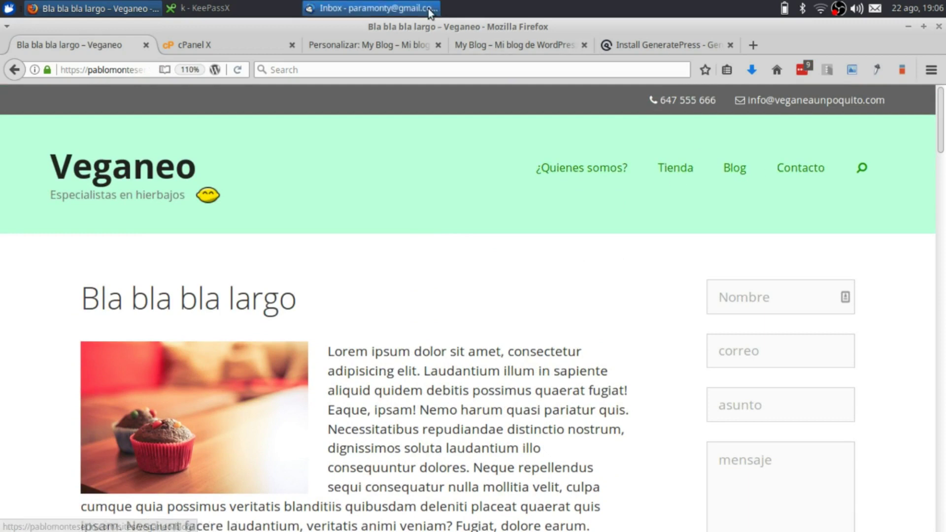
# - Close the theme customizer and open the list of all pages in the veganeos.com dashboard
pyautogui.click(337, 51)
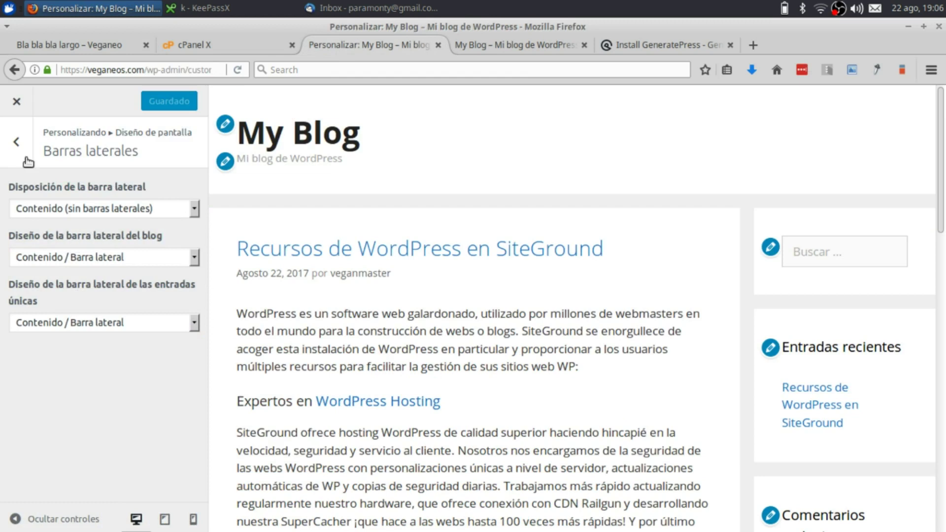
pyautogui.click(20, 101)
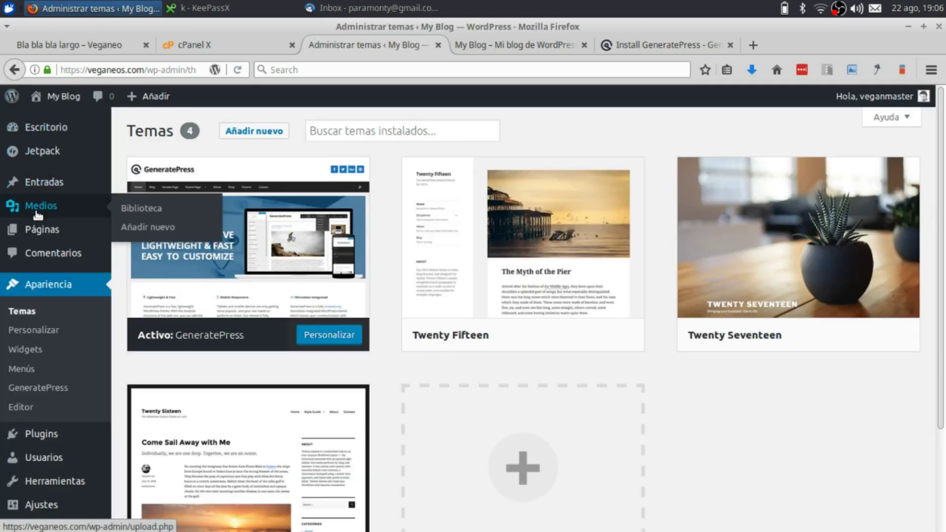
pyautogui.click(140, 239)
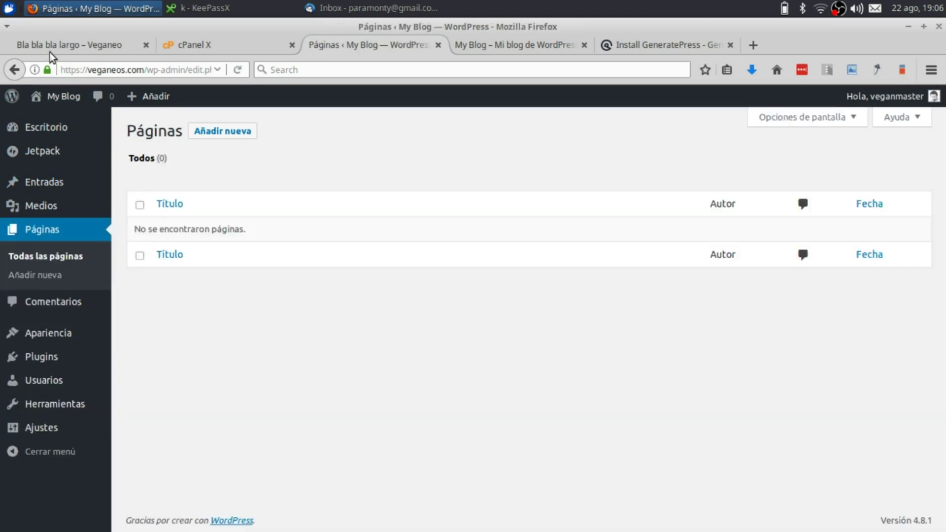
pyautogui.click(50, 49)
pyautogui.click(337, 49)
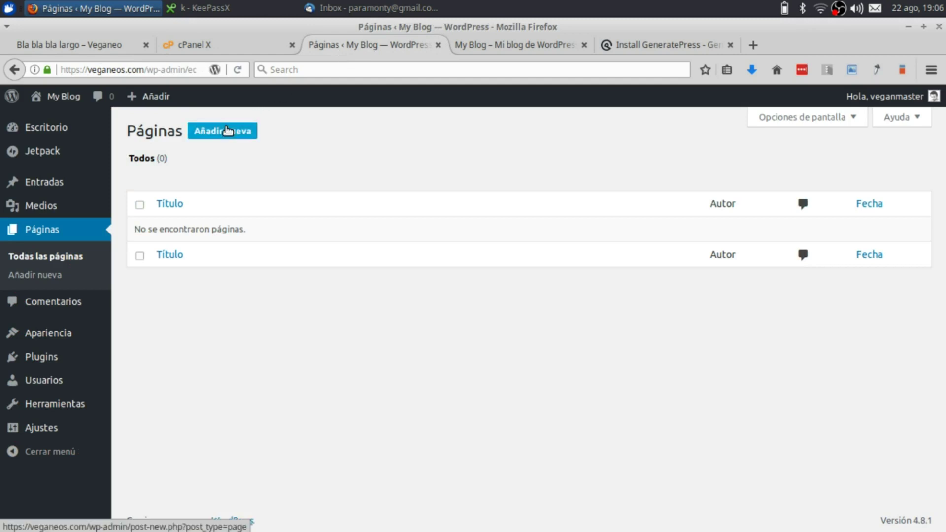
# - Create a new page titled "Inicio" with no content and publish it
pyautogui.click(226, 131)
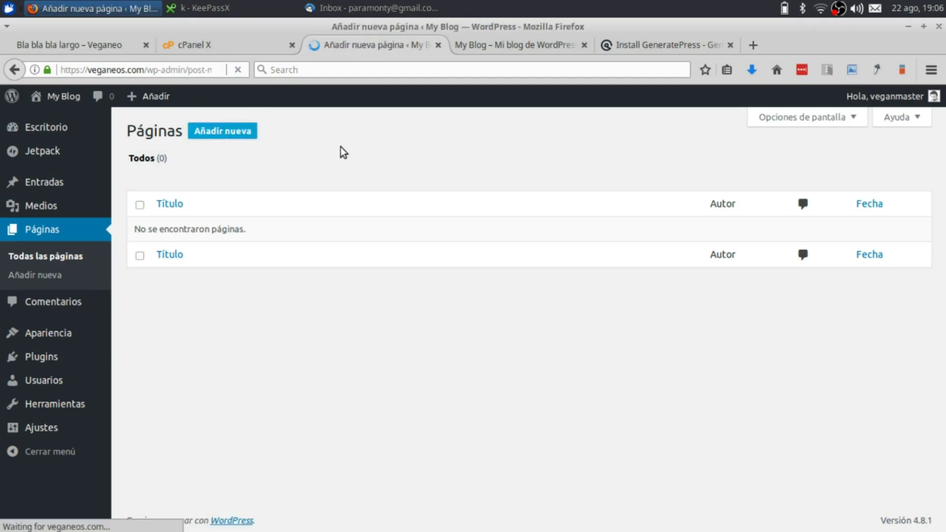
pyautogui.write('In')
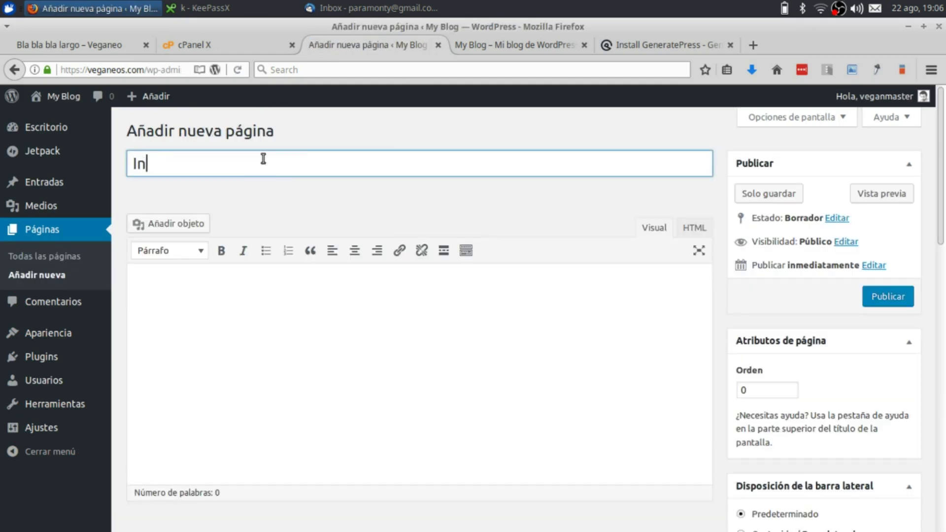
pyautogui.write('icio')
pyautogui.click(877, 301)
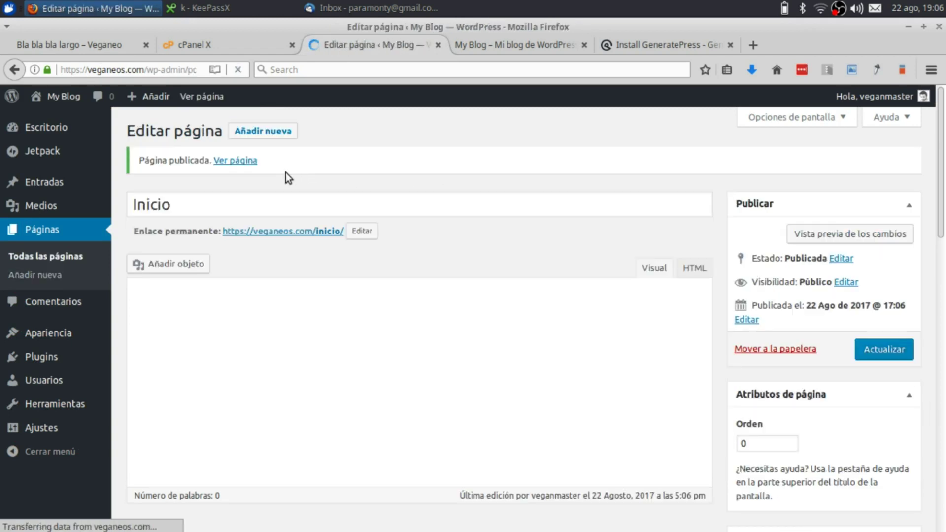
# - Create a new page titled "¿Quienes somos?" with no content and publish it
pyautogui.click(276, 129)
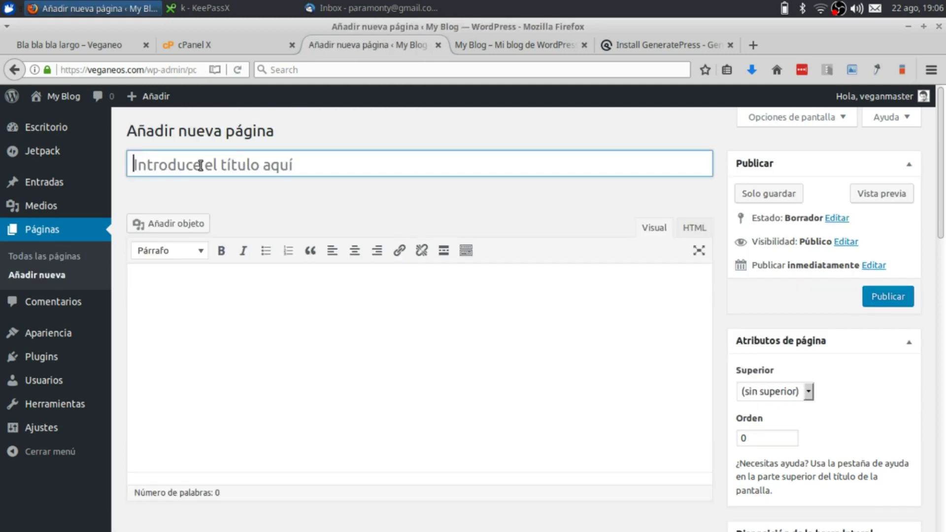
pyautogui.write('¿?')
pyautogui.press('Left')
pyautogui.write('Quienes')
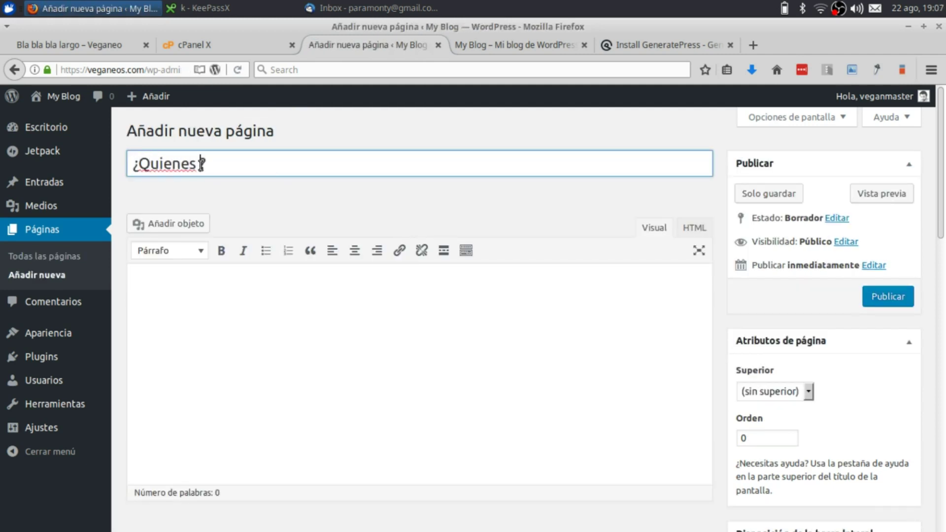
pyautogui.write(' somos')
pyautogui.click(891, 299)
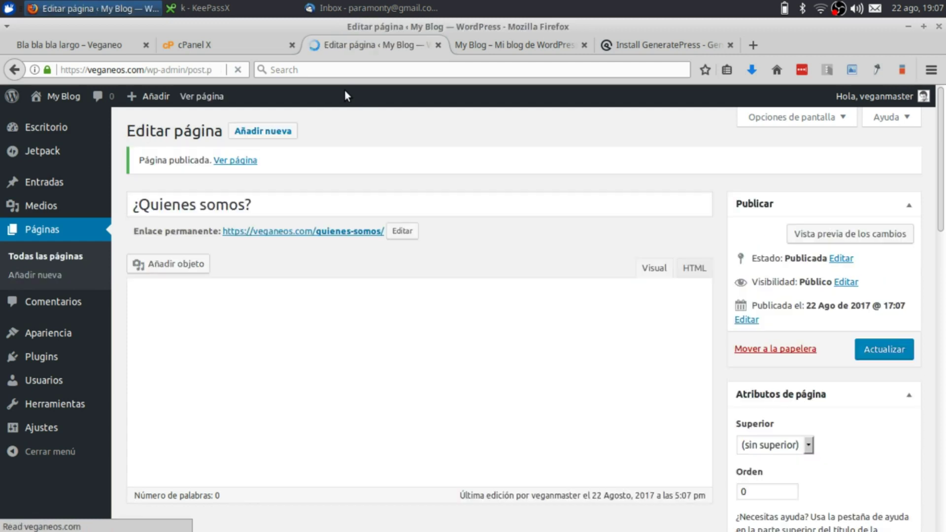
# - Check the Veganeo example's menu for the next page, then create an empty page titled "Blog" and publish it
pyautogui.click(267, 129)
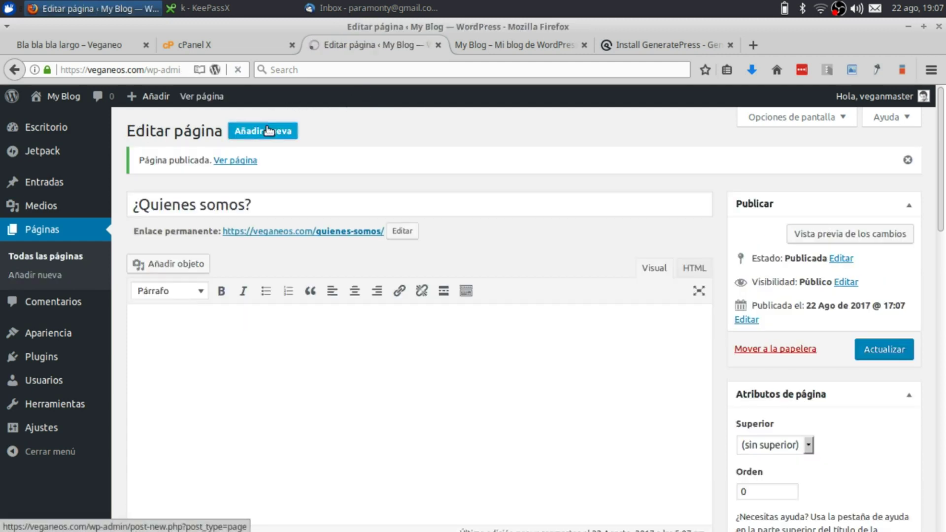
pyautogui.click(95, 47)
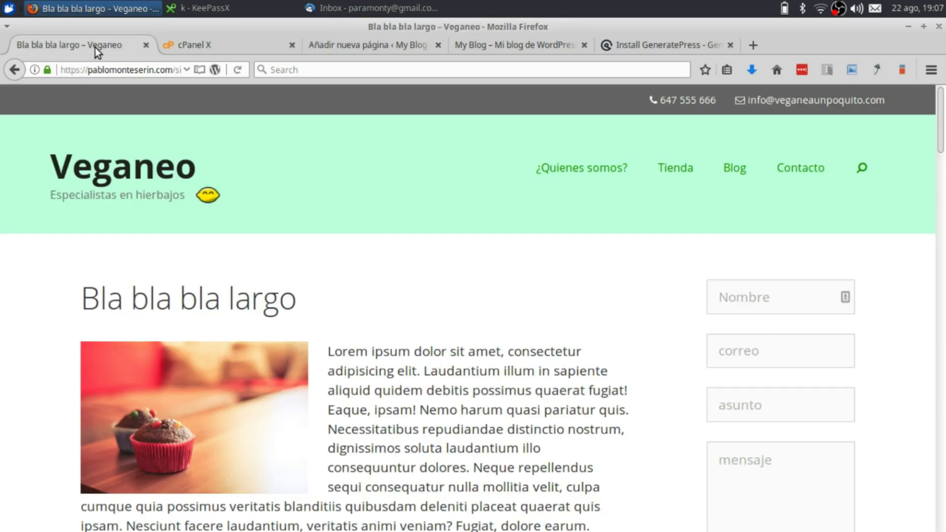
pyautogui.click(344, 42)
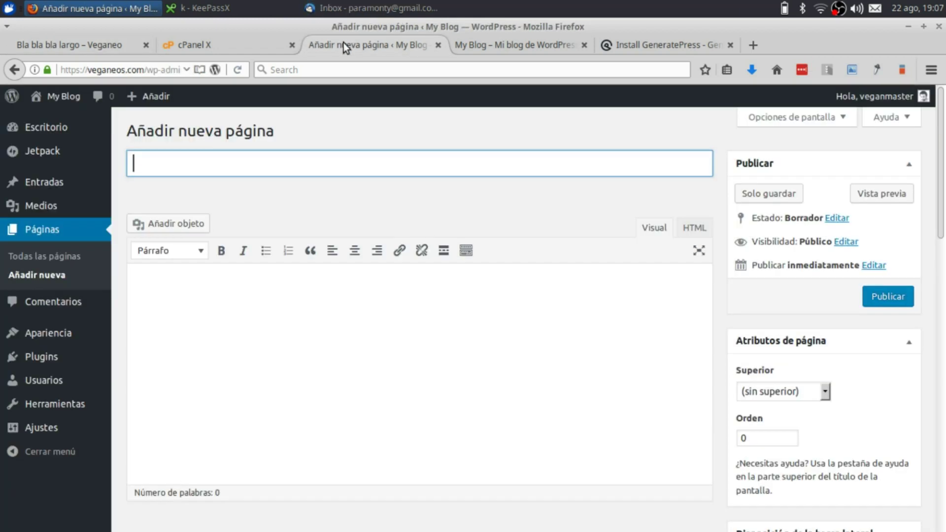
pyautogui.write('Blog')
pyautogui.click(904, 304)
# - Consult the Veganeo menu again, then create an empty page titled "Contacto" and publish it
pyautogui.click(102, 39)
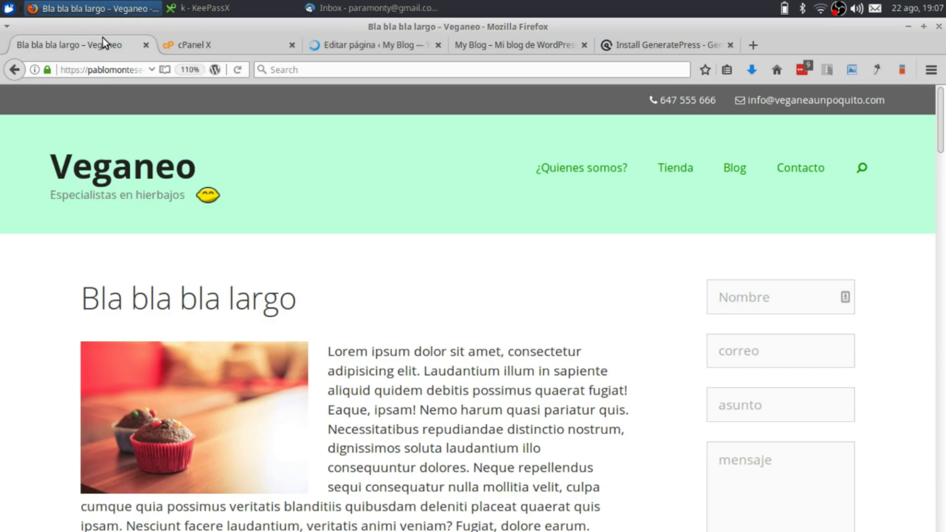
pyautogui.click(344, 42)
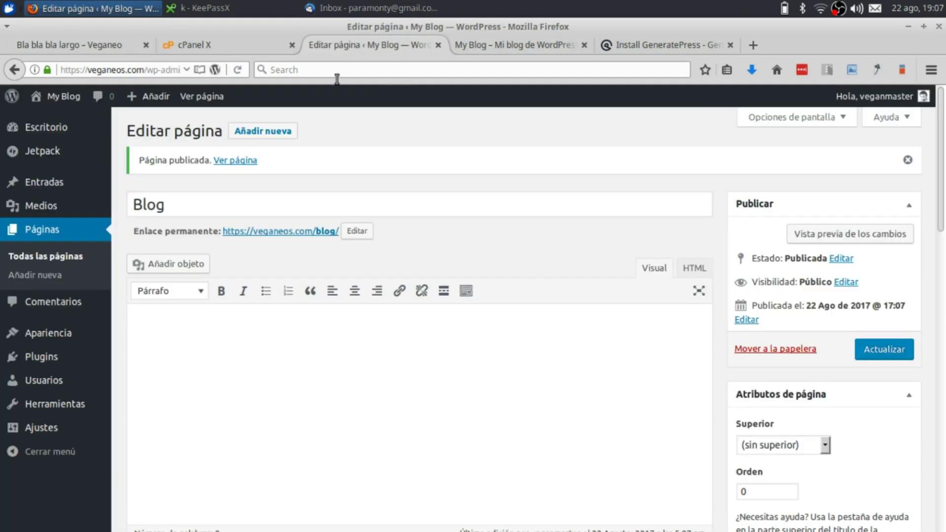
pyautogui.click(276, 131)
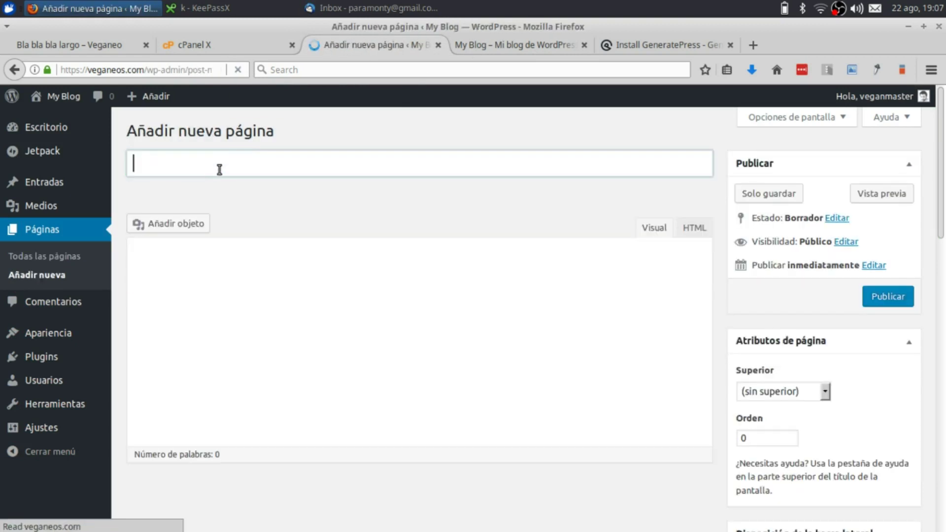
pyautogui.write('Contacto')
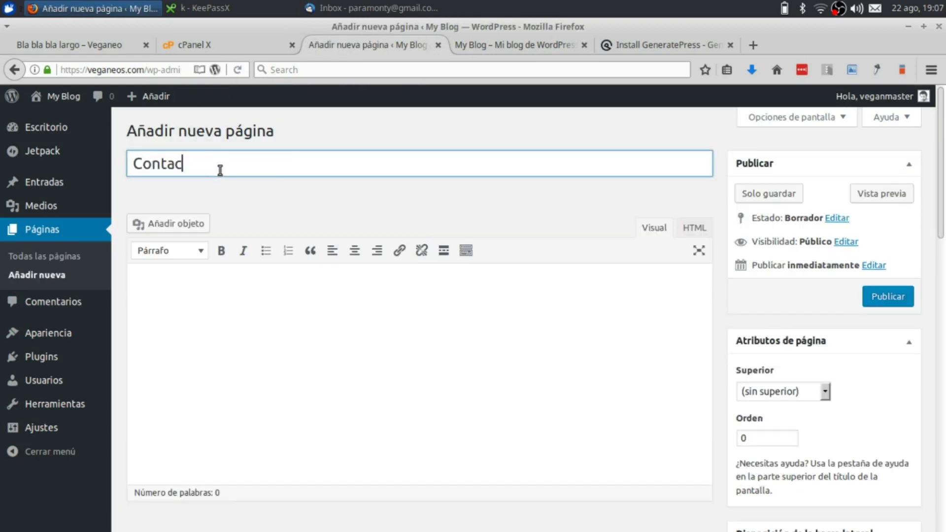
pyautogui.click(880, 302)
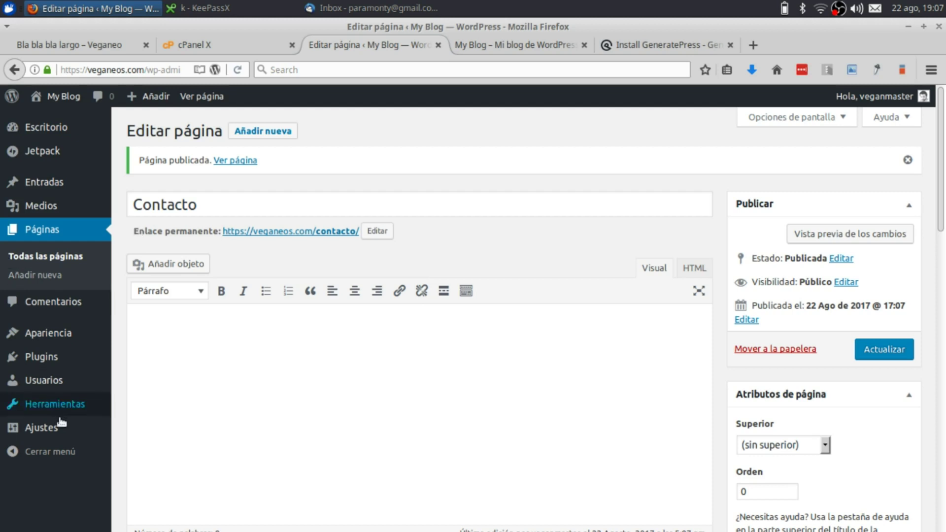
# - In the reading settings, use a static front page with Inicio as home page and Blog as posts page, and save
pyautogui.moveTo(64, 428)
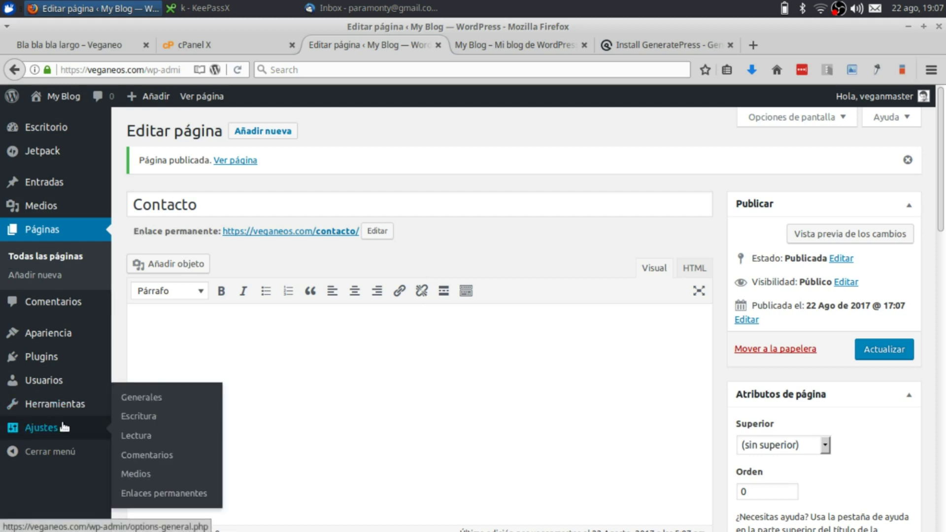
pyautogui.click(148, 437)
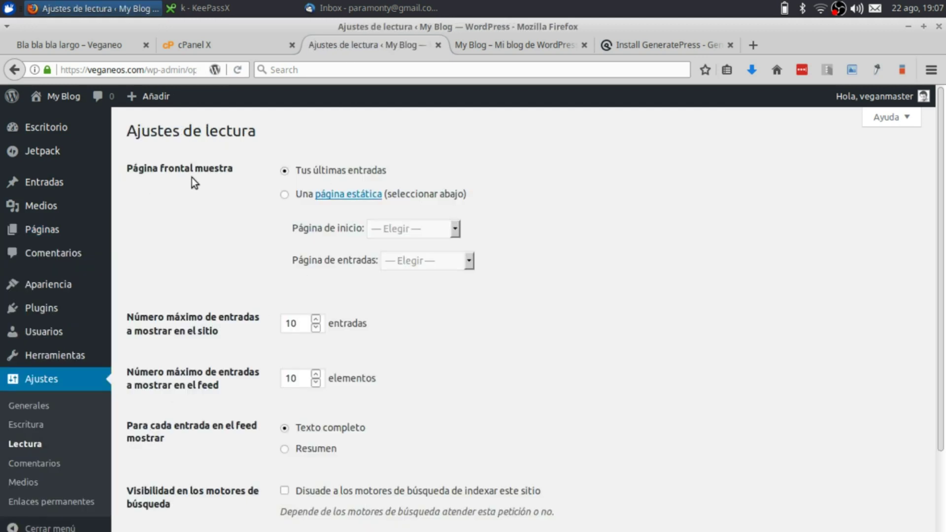
pyautogui.click(285, 194)
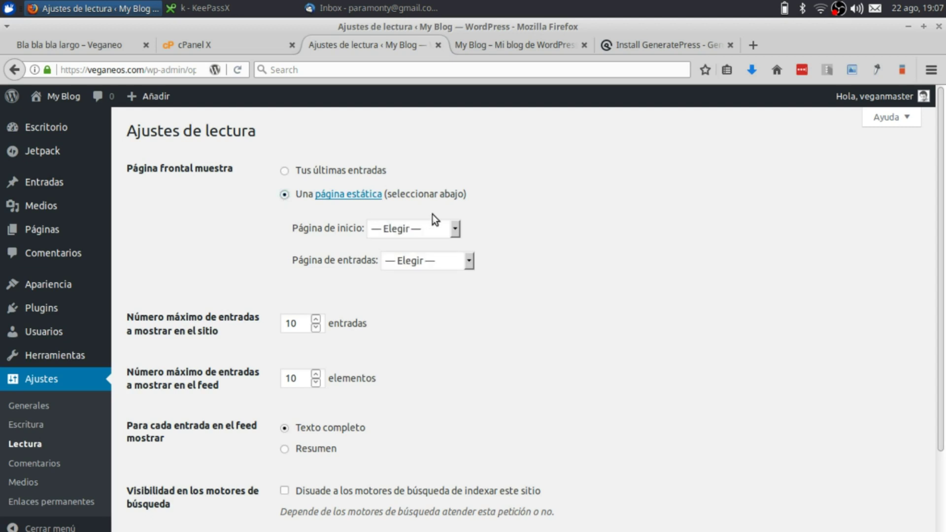
pyautogui.click(435, 232)
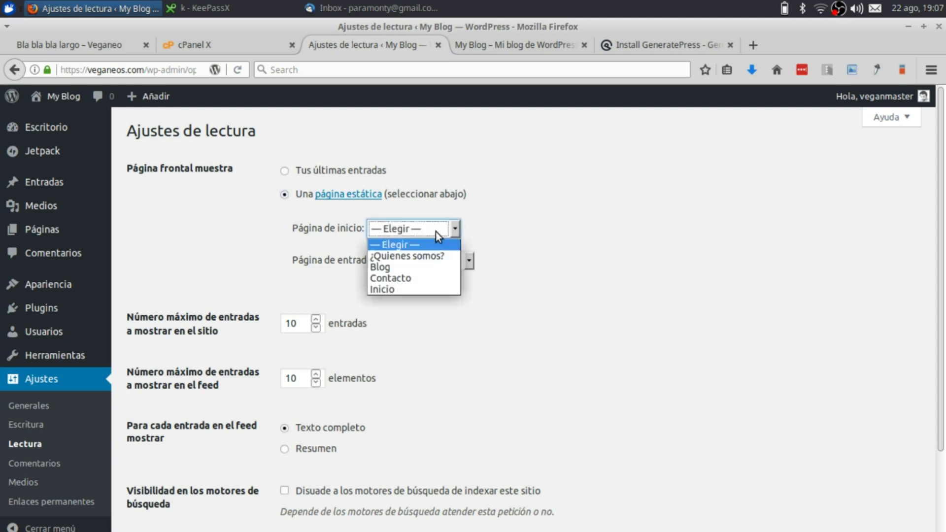
pyautogui.click(387, 285)
pyautogui.click(406, 262)
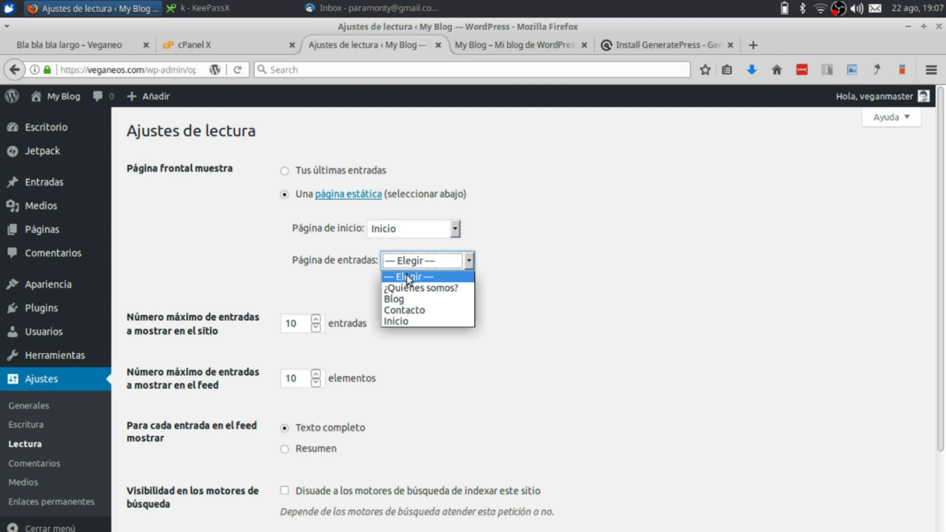
pyautogui.click(398, 300)
pyautogui.scroll(-3, 588, 279)
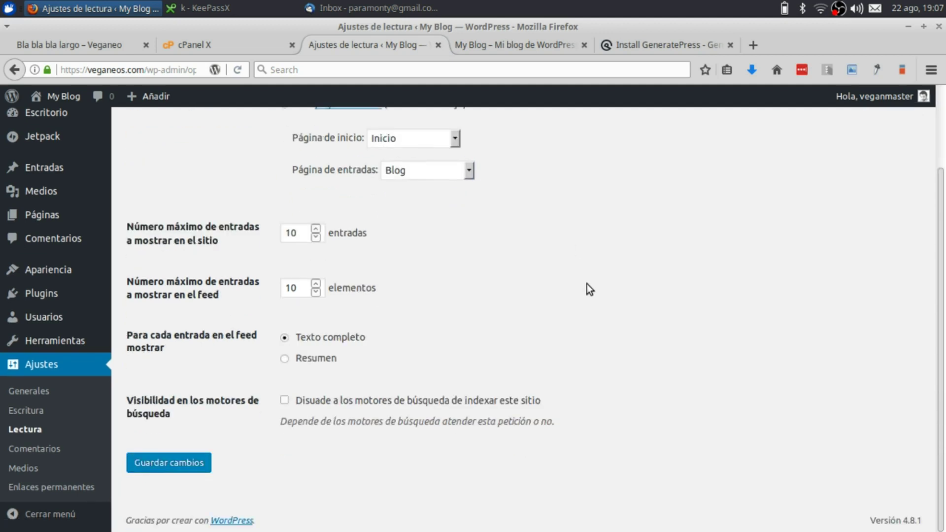
pyautogui.click(152, 471)
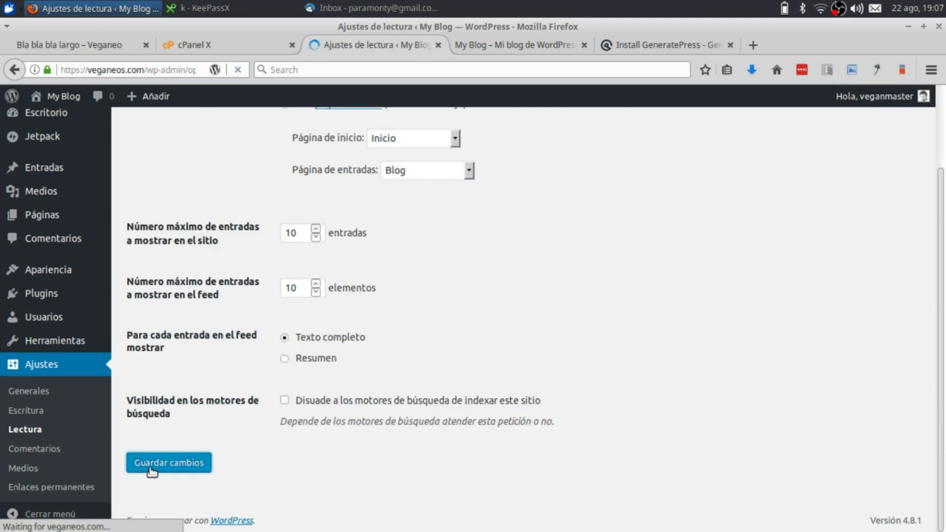
# - Reload the veganeos.com site, examine its Inicio and Blog pages, and compare them with the Veganeo example and the reading settings
pyautogui.click(521, 35)
pyautogui.press('F5')
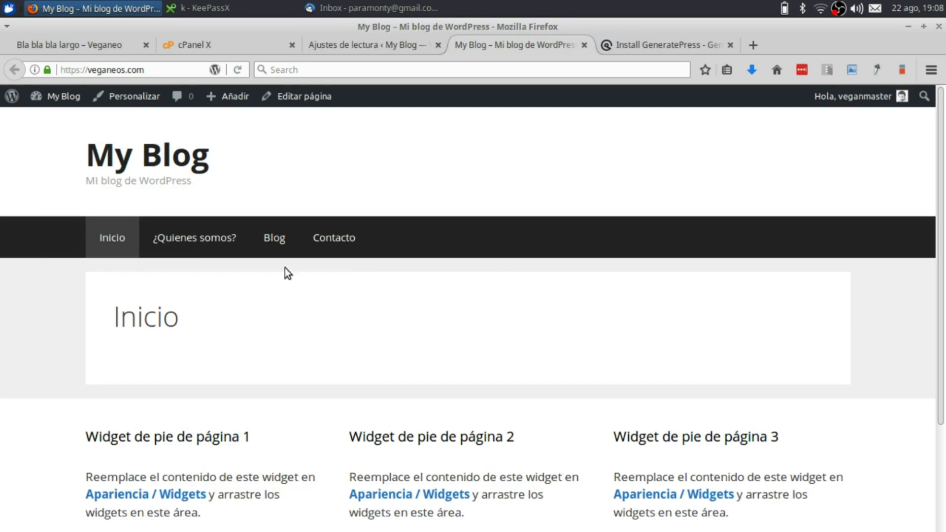
pyautogui.click(275, 238)
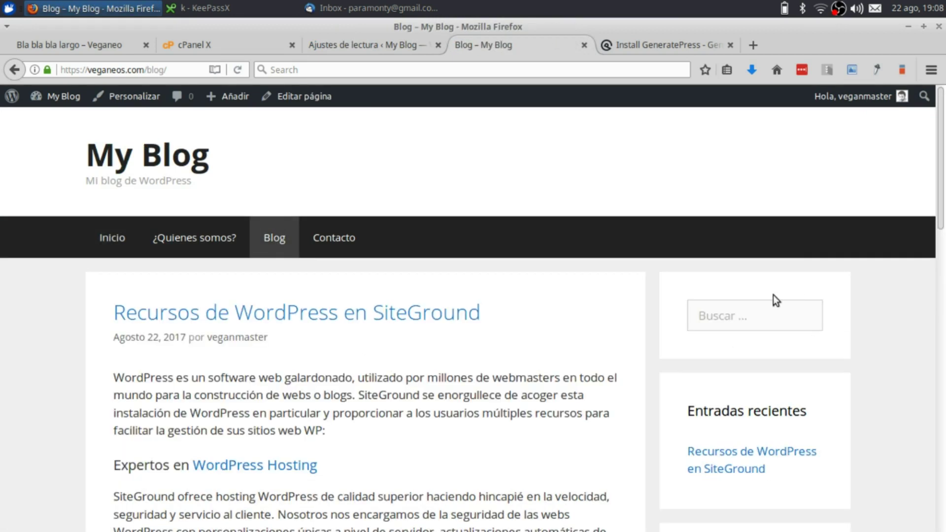
pyautogui.click(126, 239)
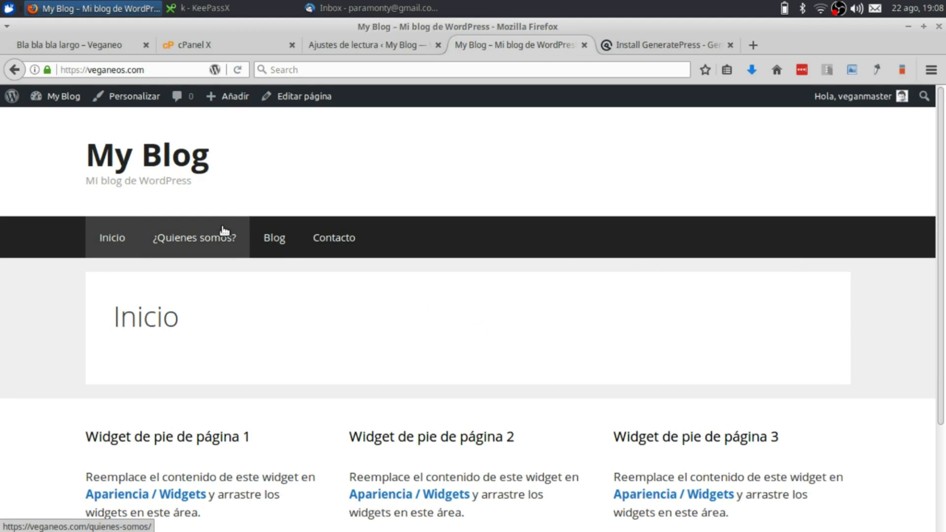
pyautogui.click(52, 51)
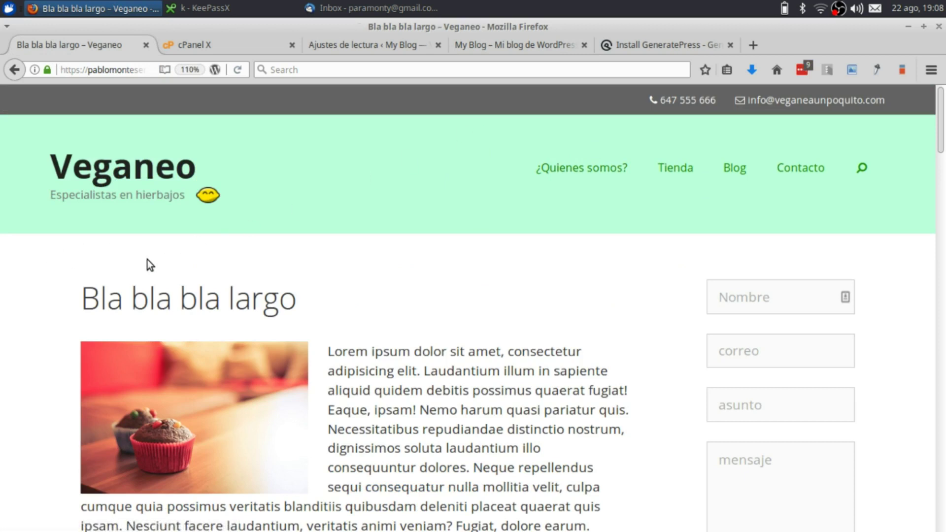
pyautogui.click(331, 52)
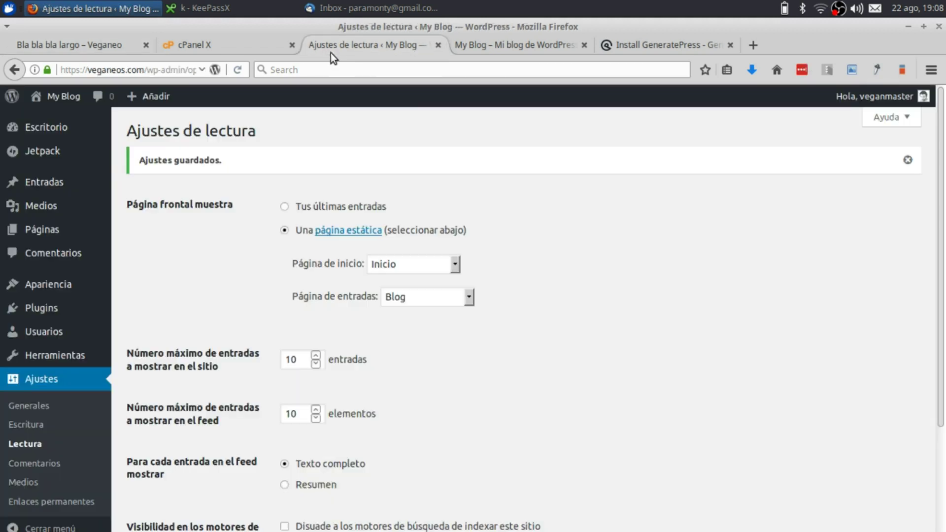
pyautogui.click(64, 49)
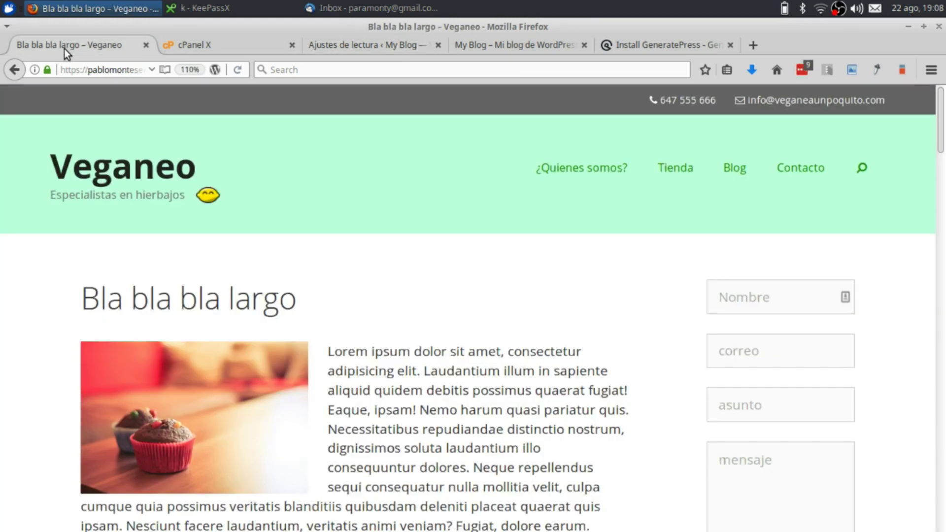
pyautogui.click(471, 48)
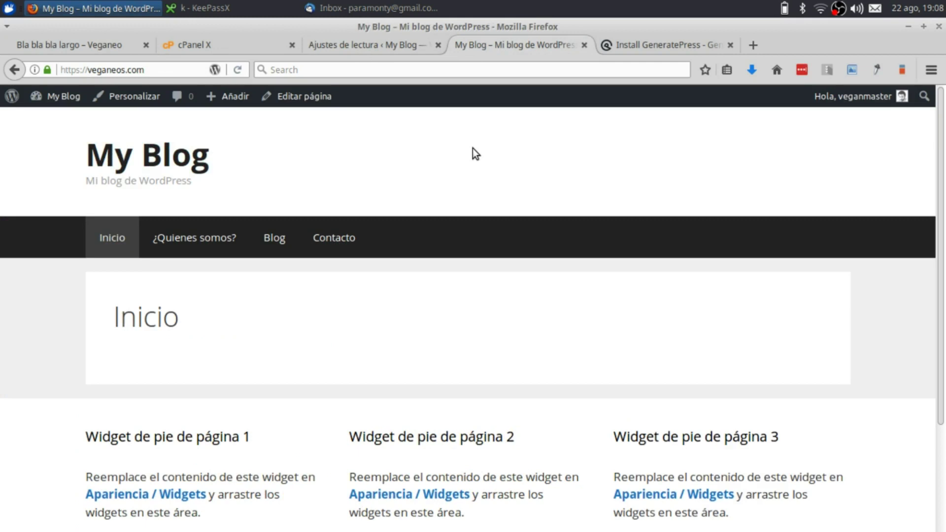
pyautogui.press('super')
pyautogui.write('mio')
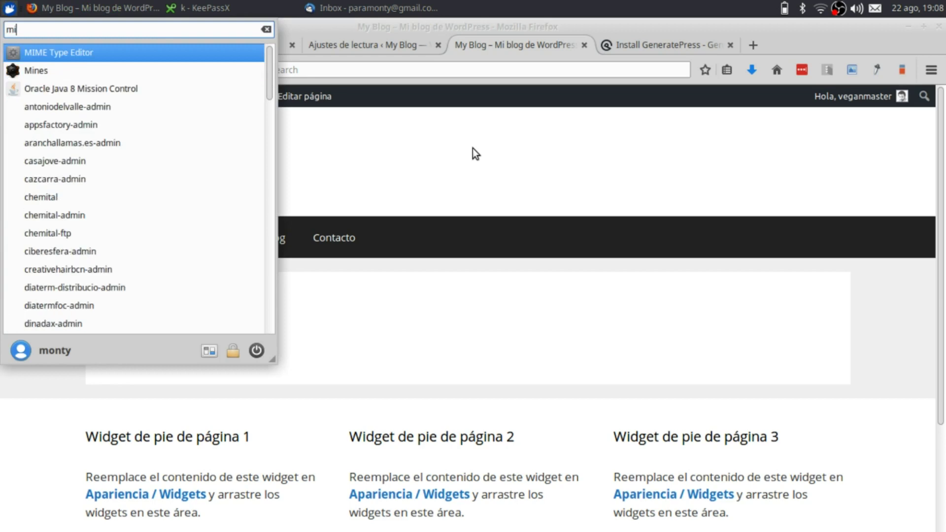
pyautogui.press('BackSpace')
pyautogui.press('BackSpace')
pyautogui.press('BackSpace')
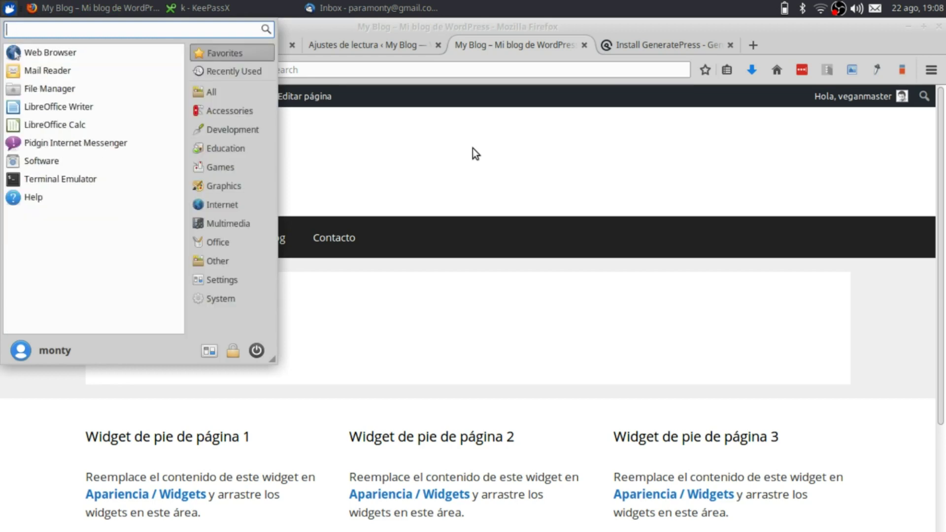
pyautogui.write('mi')
pyautogui.press('BackSpace')
pyautogui.press('BackSpace')
# - Search the system launcher for "plugins" and open the wordpress-plugins-propios entry
pyautogui.write('p')
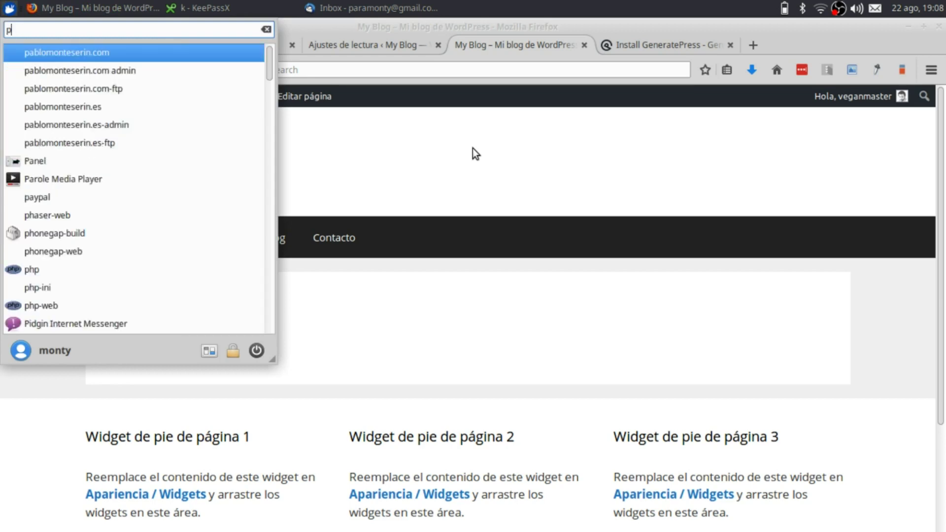
pyautogui.write('lu')
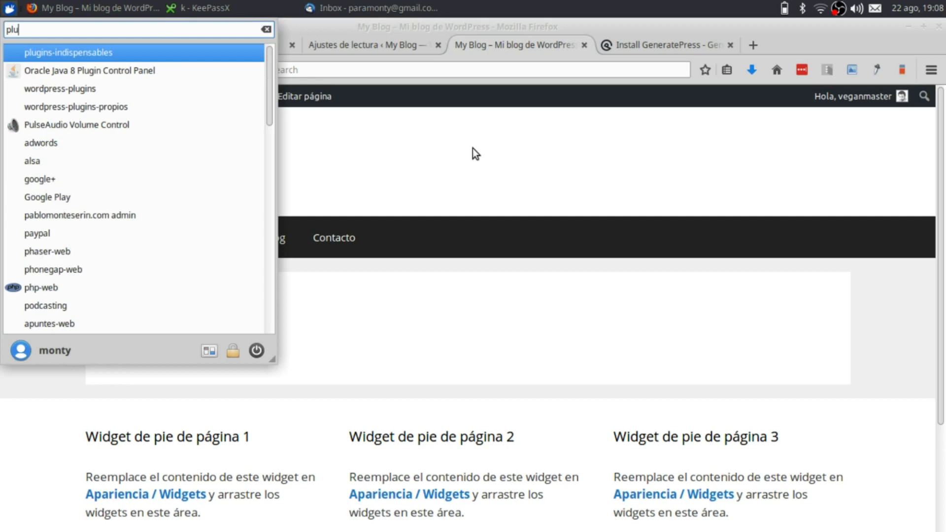
pyautogui.write('gins')
pyautogui.press('Down')
pyautogui.press('Down')
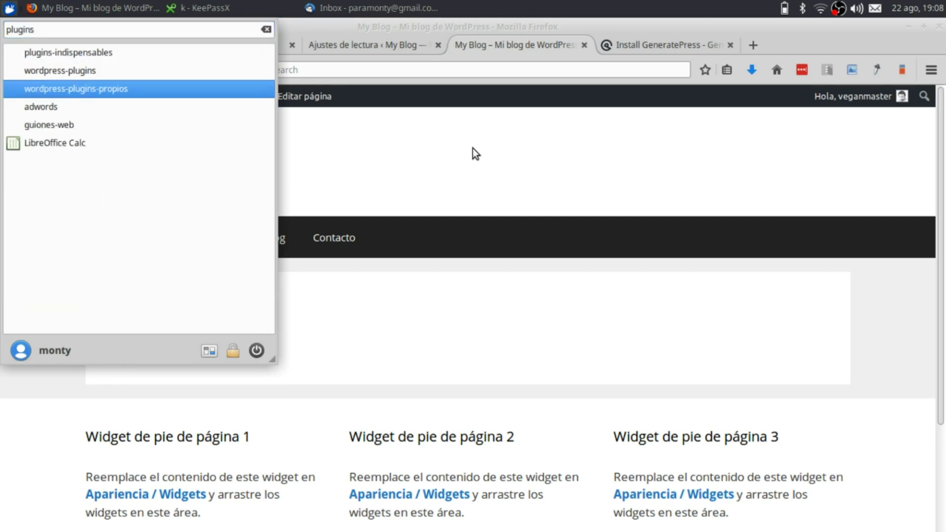
pyautogui.press('Return')
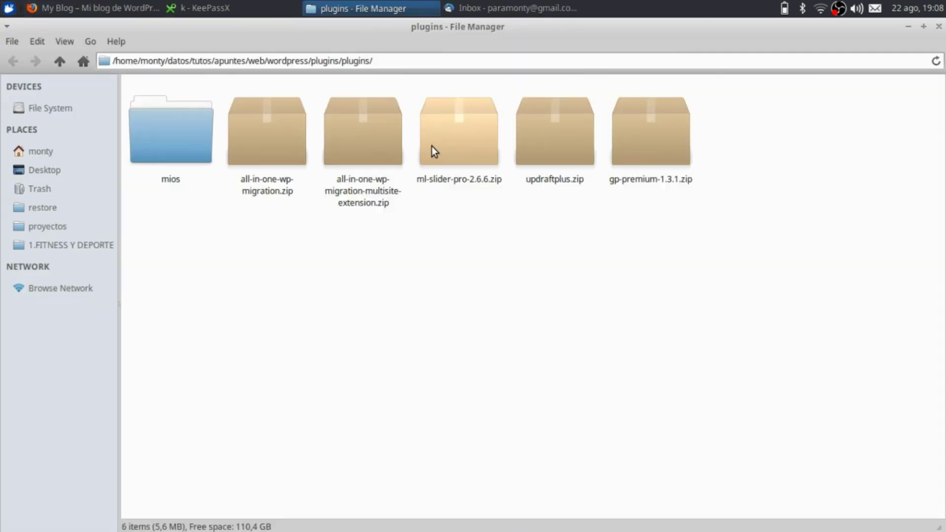
# - Copy gp-premium-1.3.1.zip from the plugins folder to the desktop and return to the Firefox window
pyautogui.click(633, 136)
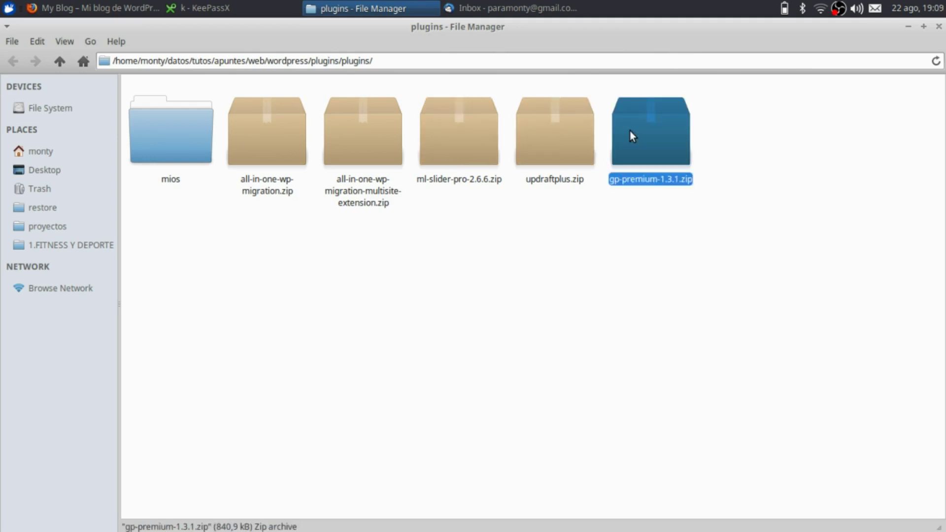
pyautogui.hotkey('ctrl', 'alt', 'd')
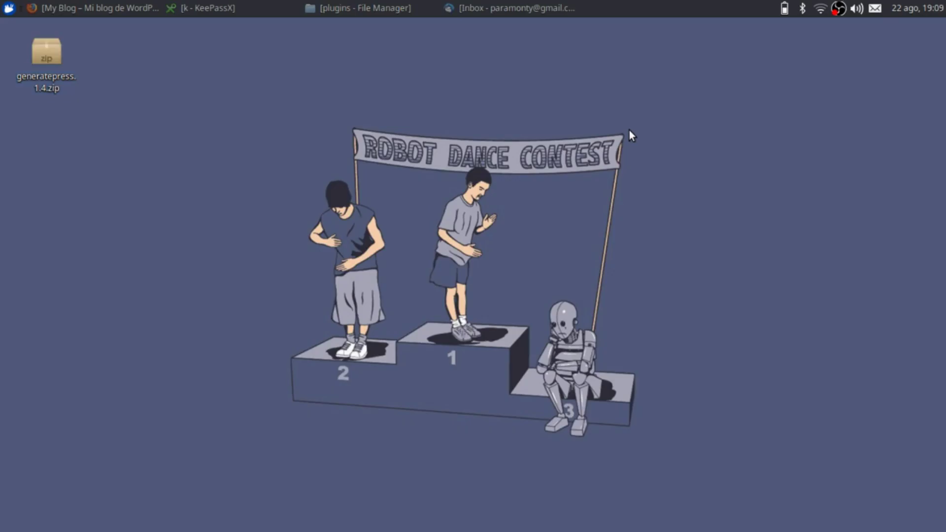
pyautogui.hotkey('ctrl', 'v')
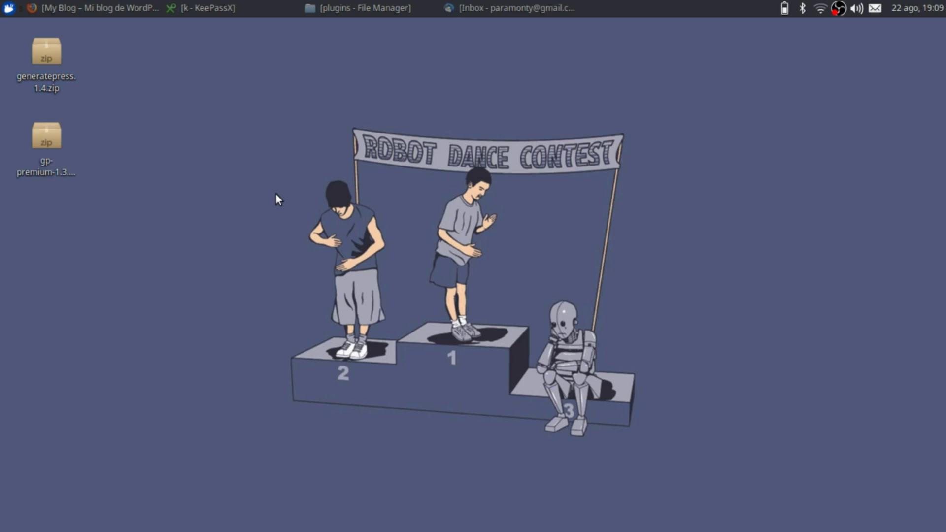
pyautogui.hotkey('alt', 'Tab')
pyautogui.hotkey('alt', 'Tab')
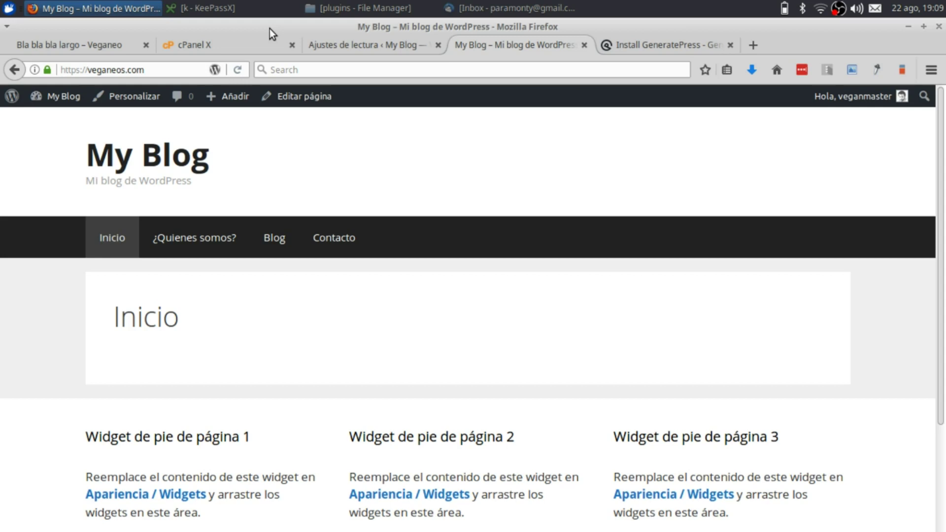
# - Open the page for adding new plugins in the veganeos.com WordPress admin
pyautogui.click(339, 45)
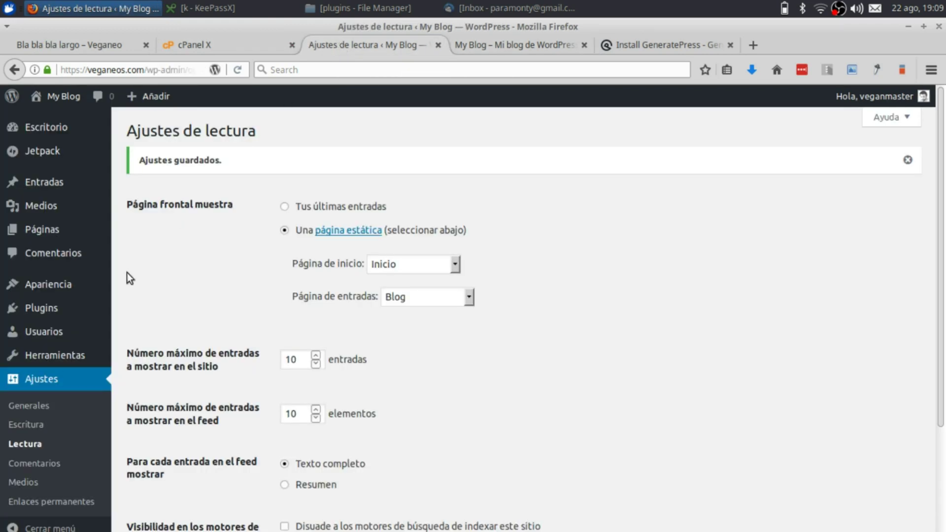
pyautogui.moveTo(45, 309)
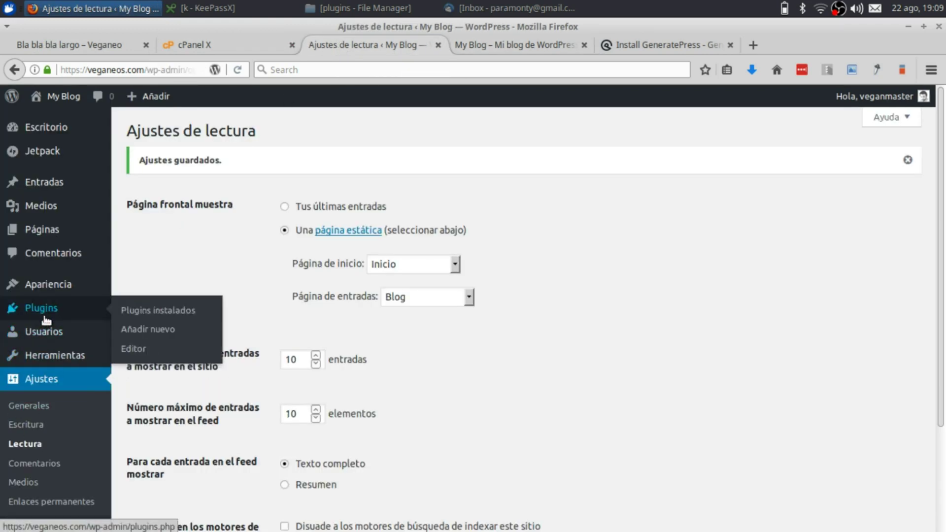
pyautogui.click(148, 330)
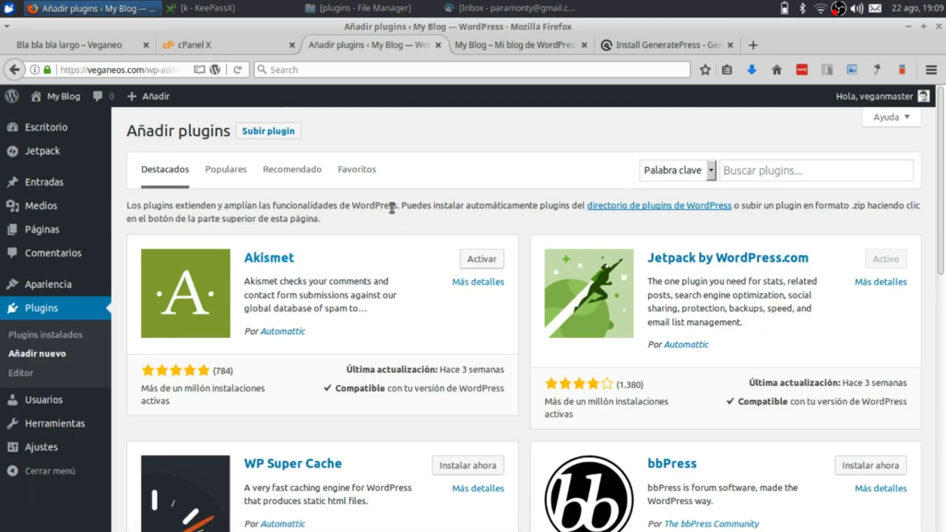
# - Search the web for "generate press" in a new browser tab and examine the pricing on the GP Premium page
pyautogui.hotkey('ctrl', 't')
pyautogui.write('gene')
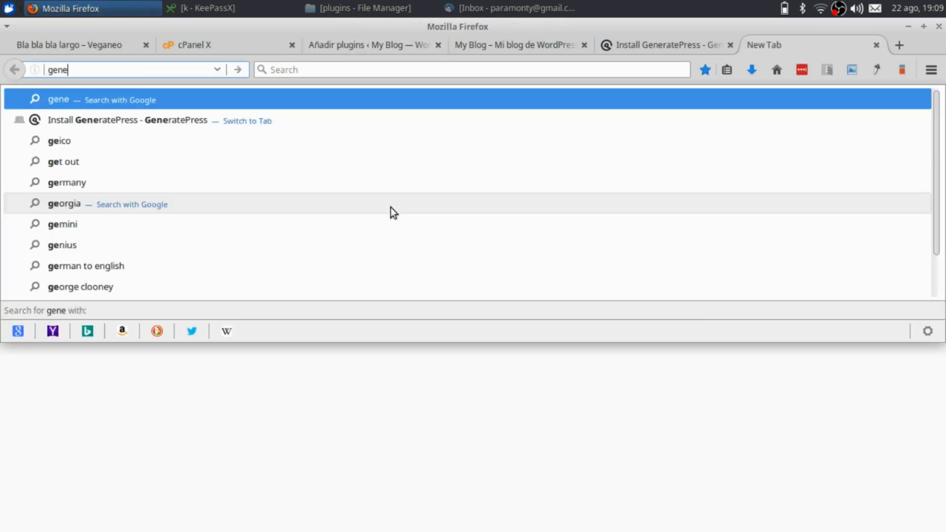
pyautogui.write('rate press')
pyautogui.press('Return')
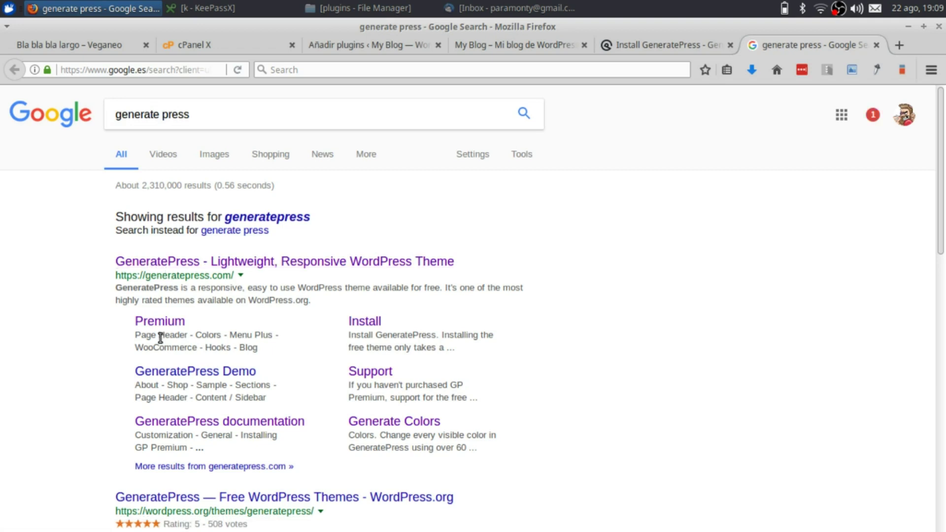
pyautogui.click(158, 323)
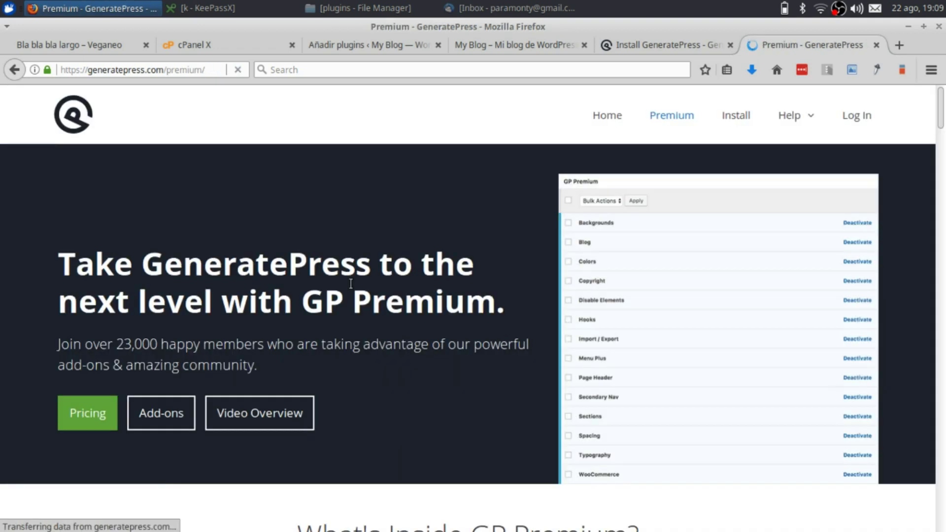
pyautogui.scroll(-3, 348, 280)
pyautogui.scroll(3, 408, 302)
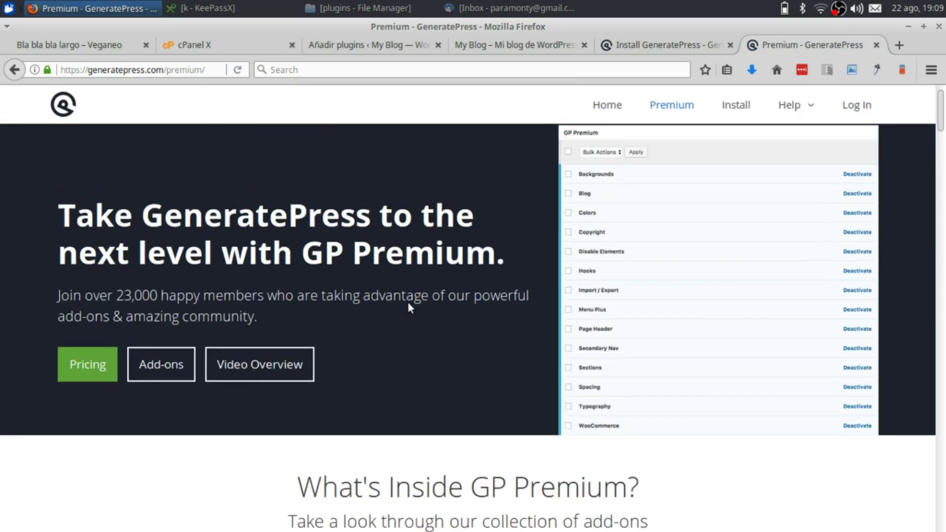
pyautogui.scroll(-2, 407, 302)
pyautogui.click(79, 279)
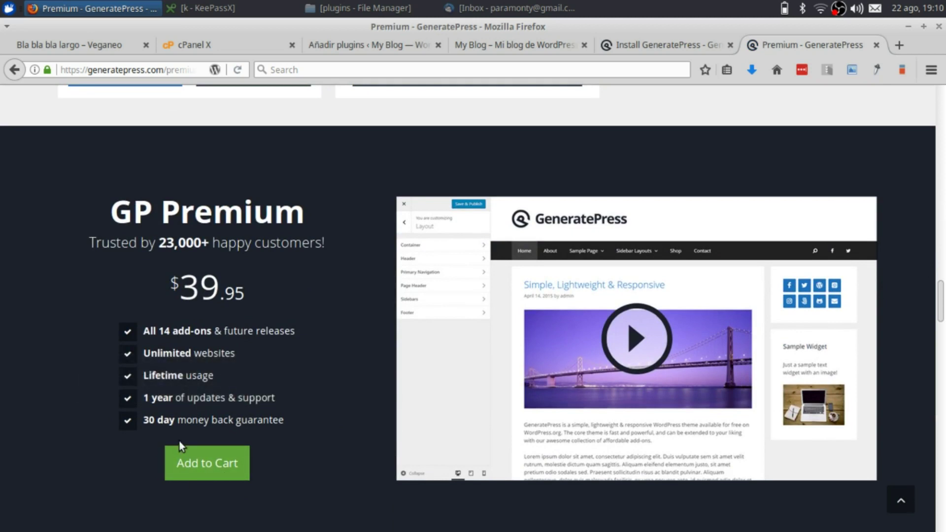
pyautogui.hotkey('alt', 'Tab')
pyautogui.hotkey('alt', 'Tab')
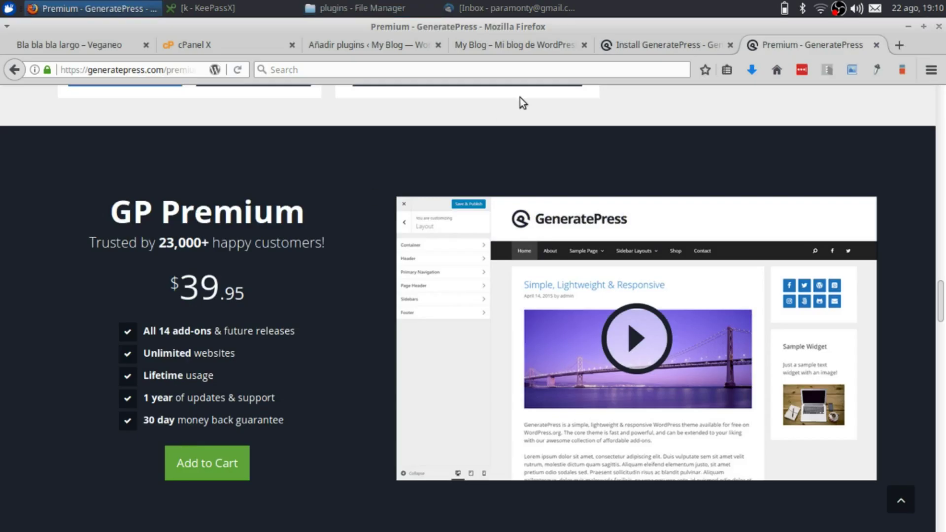
# - Upload gp-premium-1.3.1.zip from the desktop as a WordPress plugin, install it and activate it
pyautogui.click(369, 51)
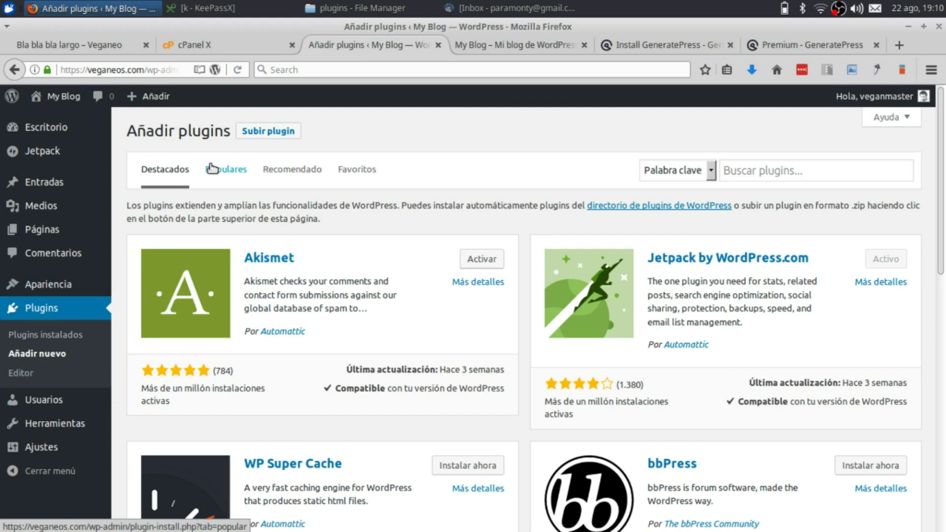
pyautogui.click(268, 132)
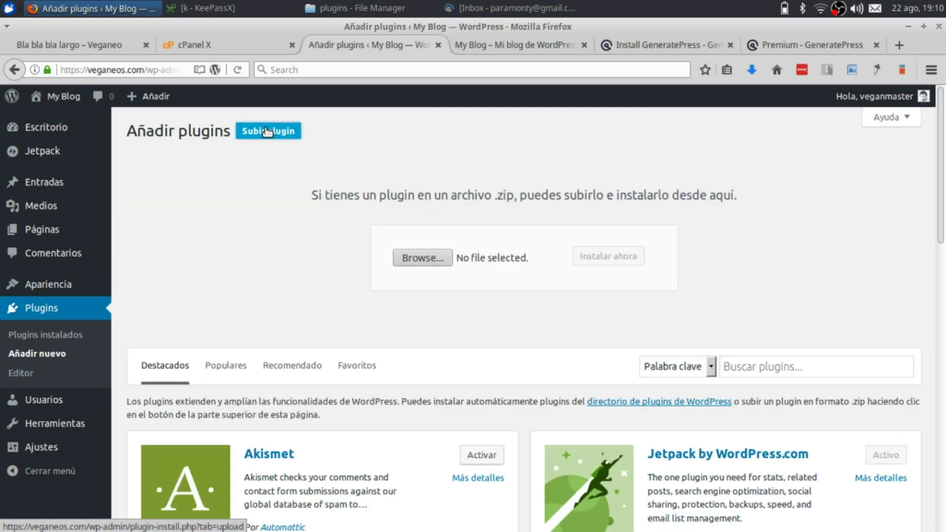
pyautogui.hotkey('ctrl', 'alt', 'd')
pyautogui.click(44, 143)
pyautogui.moveTo(44, 143); pyautogui.dragTo(408, 262)
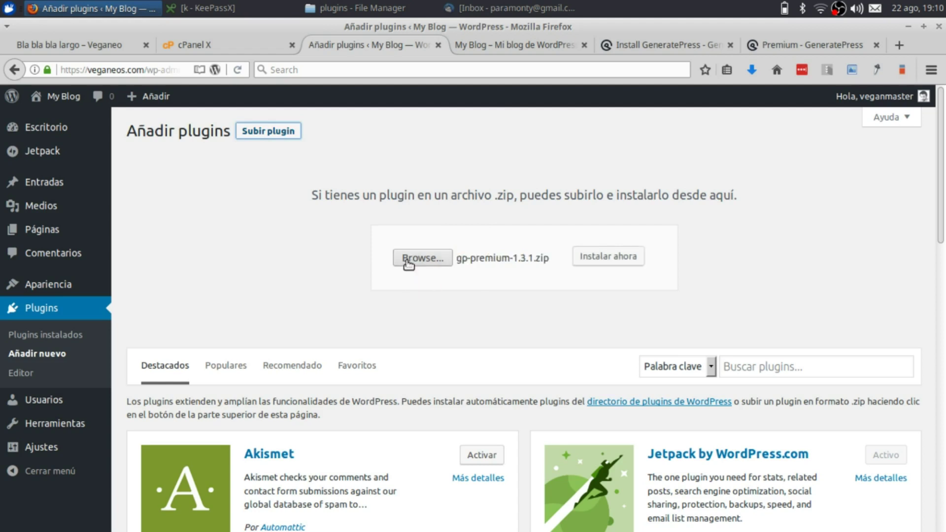
pyautogui.click(623, 258)
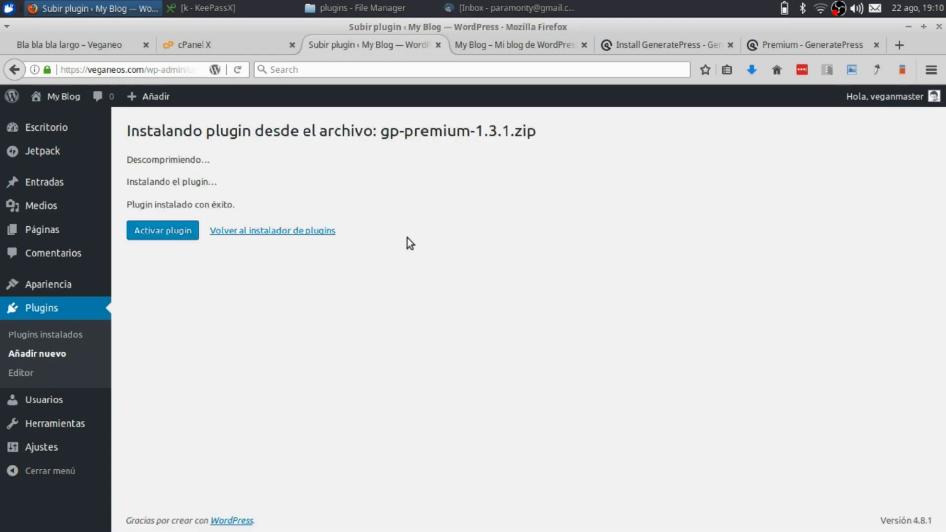
pyautogui.click(164, 237)
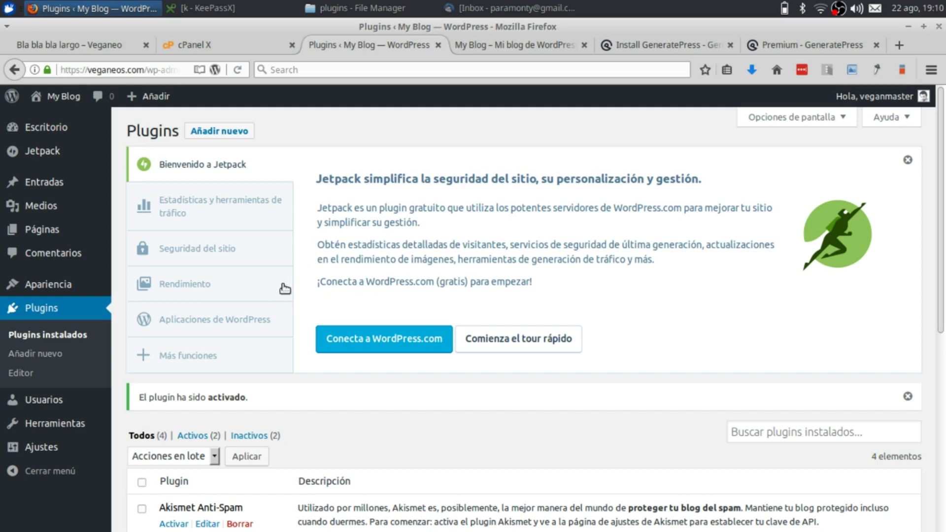
# - Review the installed plugins, dismiss the Jetpack welcome banner and deactivate Jetpack by WordPress.com
pyautogui.scroll(-4, 254, 215)
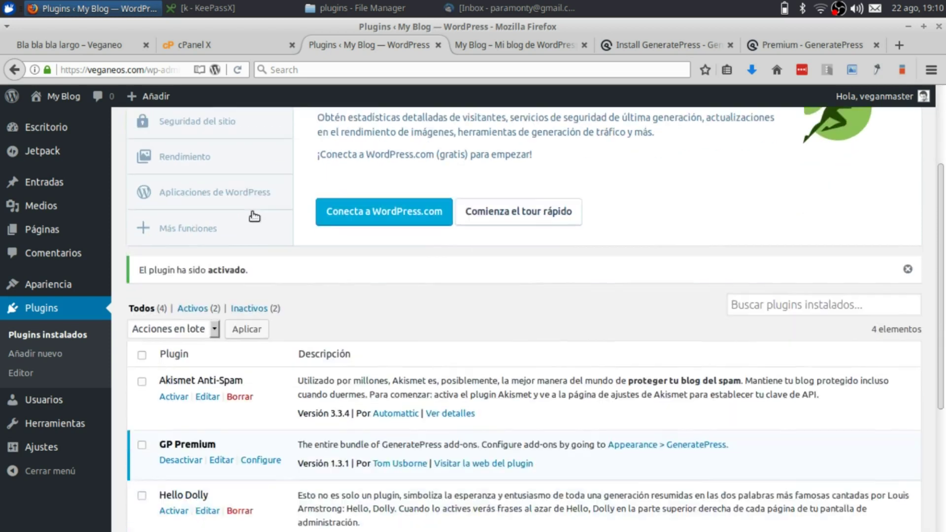
pyautogui.scroll(3, 254, 216)
pyautogui.scroll(1, 541, 231)
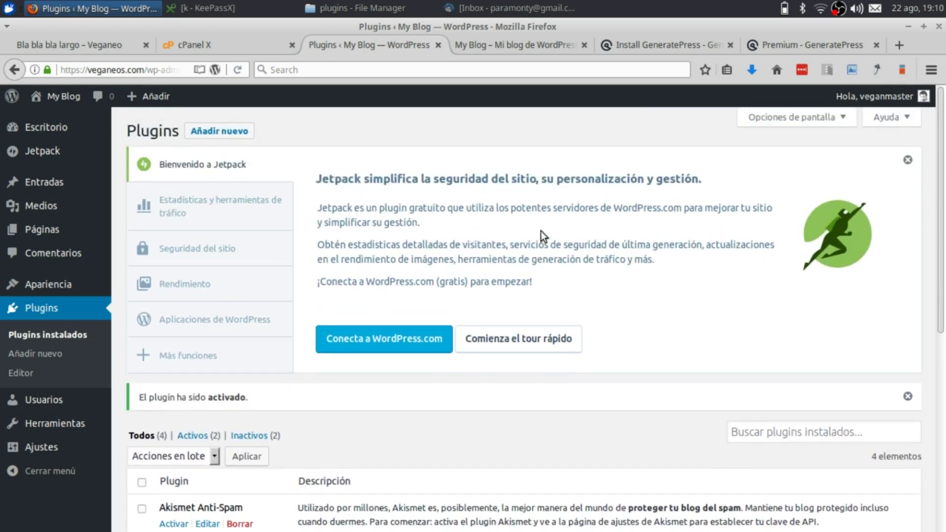
pyautogui.scroll(-4, 397, 279)
pyautogui.scroll(4, 396, 277)
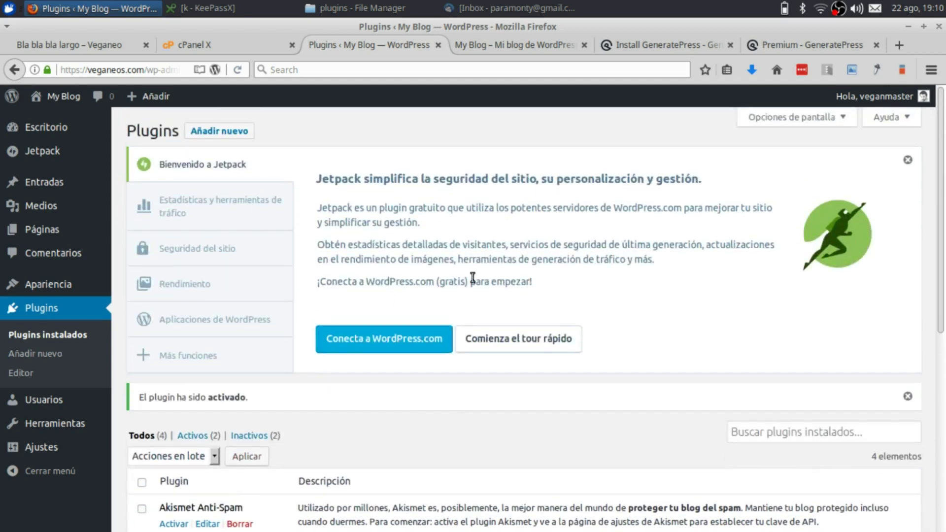
pyautogui.click(908, 161)
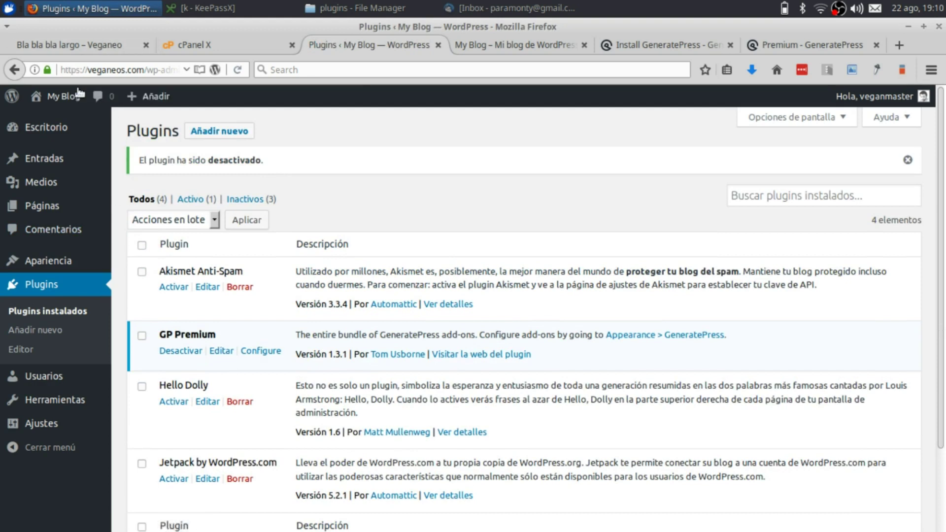
# - Open the WordPress menu editor and set the name of the new menu to ppal
pyautogui.click(498, 43)
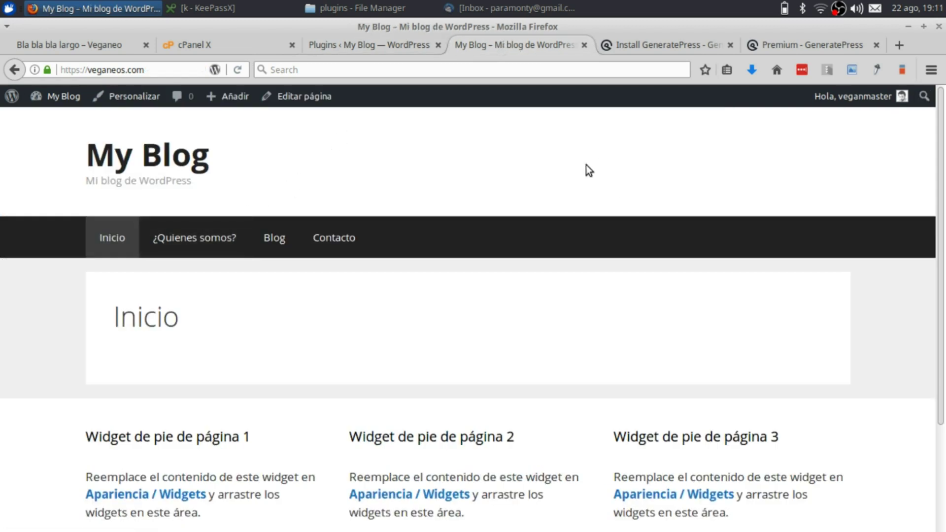
pyautogui.click(344, 46)
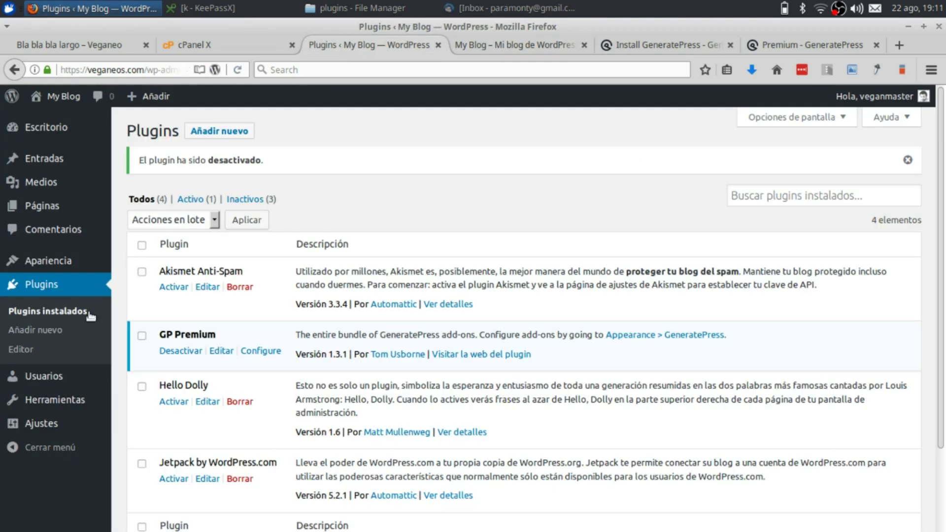
pyautogui.moveTo(69, 263)
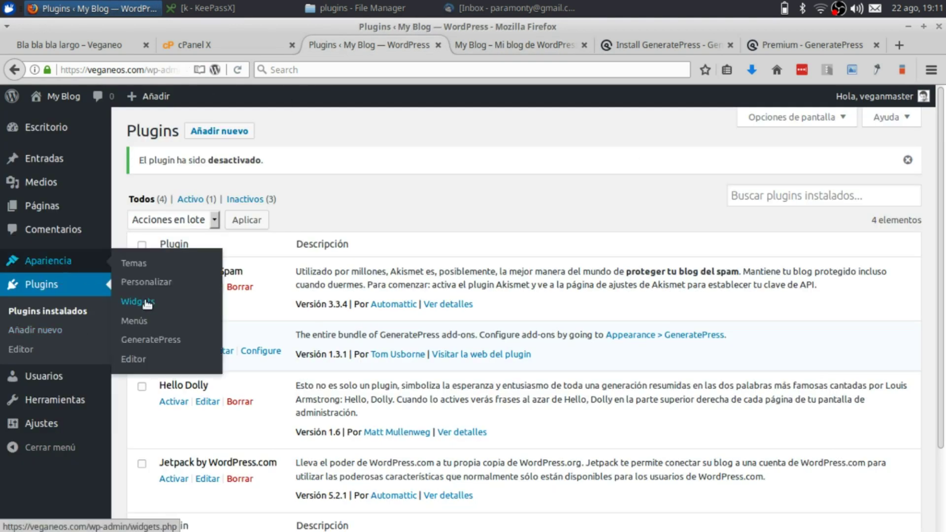
pyautogui.click(136, 318)
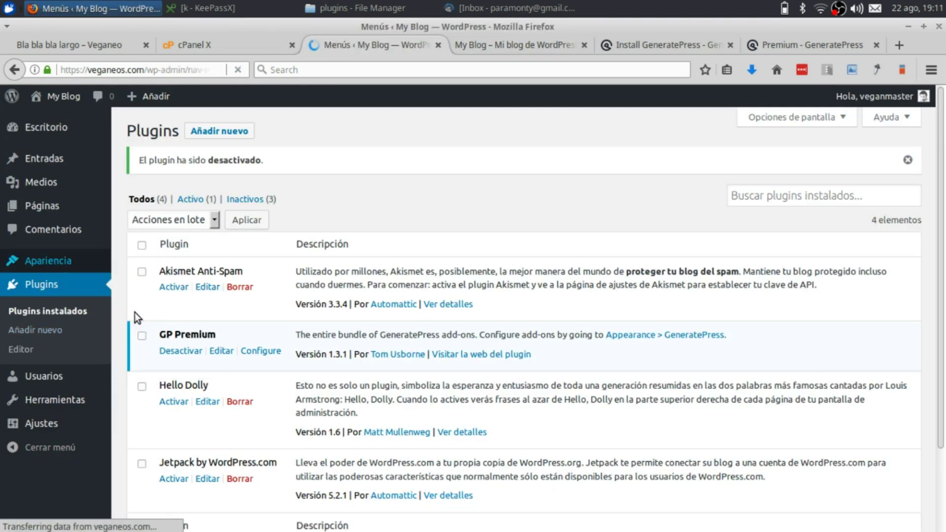
pyautogui.click(455, 253)
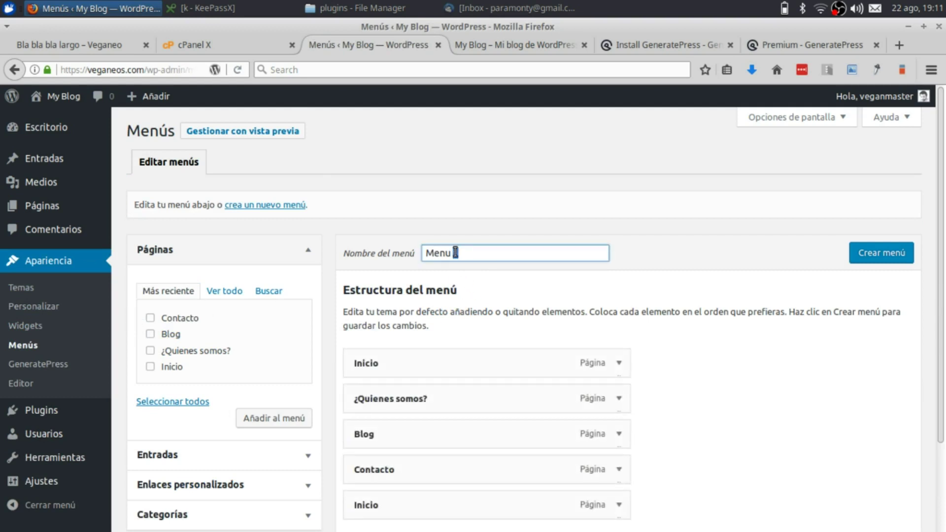
pyautogui.doubleClick(455, 252)
pyautogui.write('ppal')
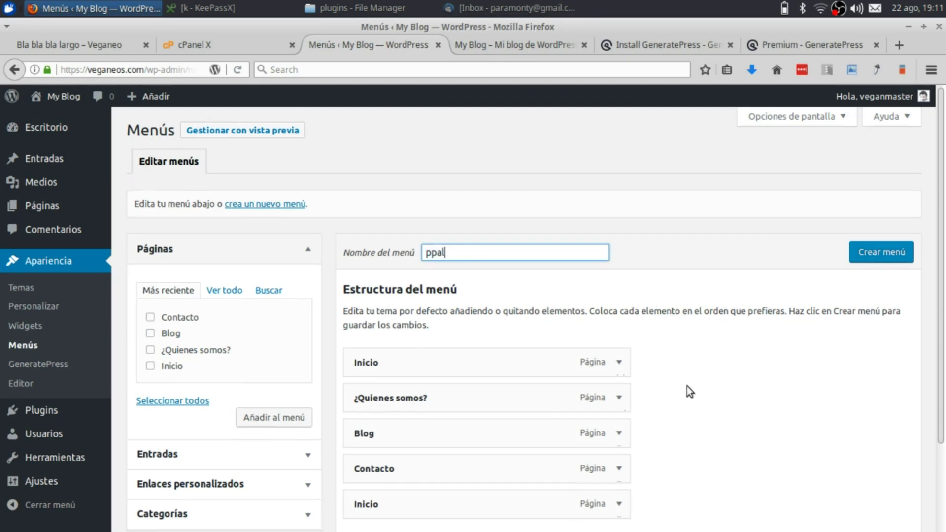
# - Remove the duplicate Inicio item at the end of the menu structure and create the ppal menu
pyautogui.scroll(-3, 687, 385)
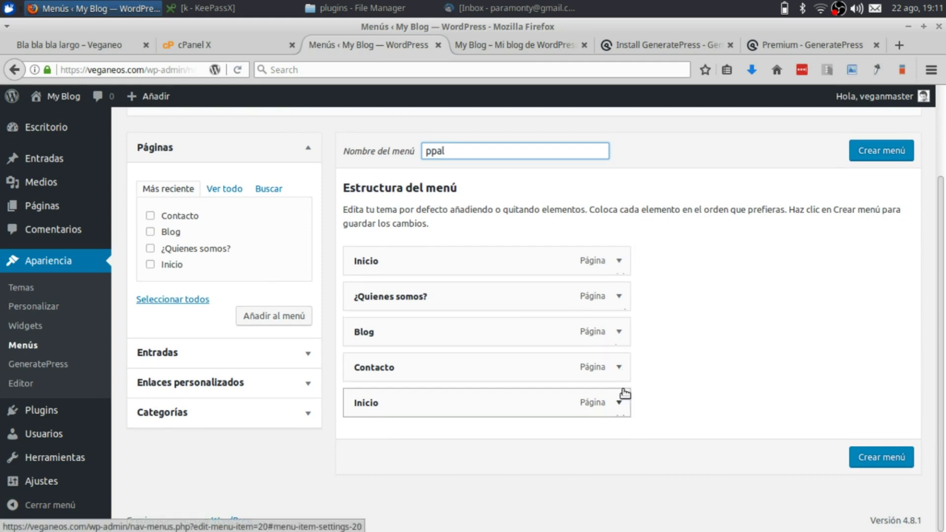
pyautogui.click(620, 404)
pyautogui.scroll(-3, 438, 451)
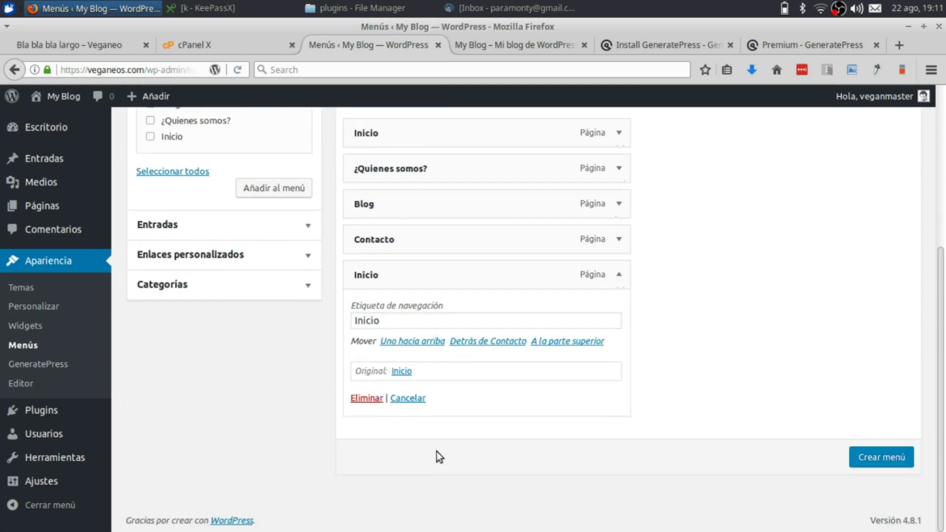
pyautogui.click(377, 399)
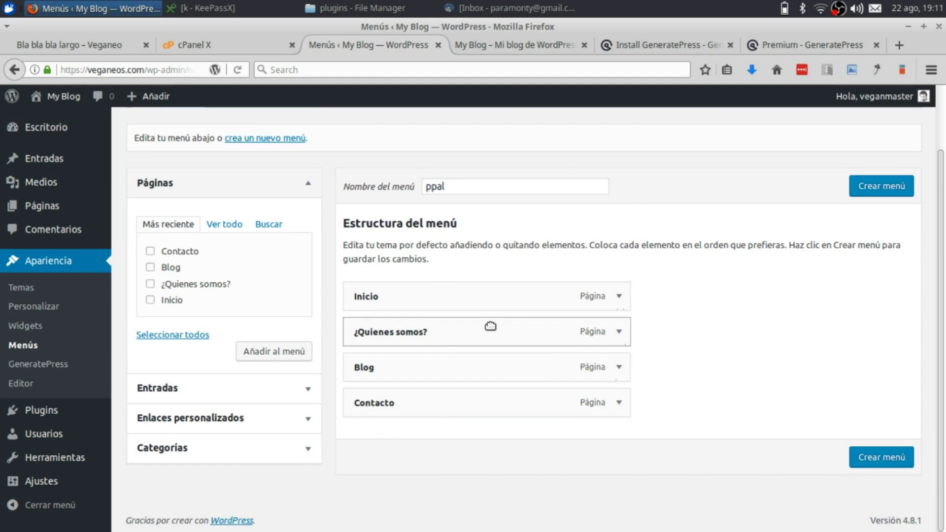
pyautogui.click(878, 191)
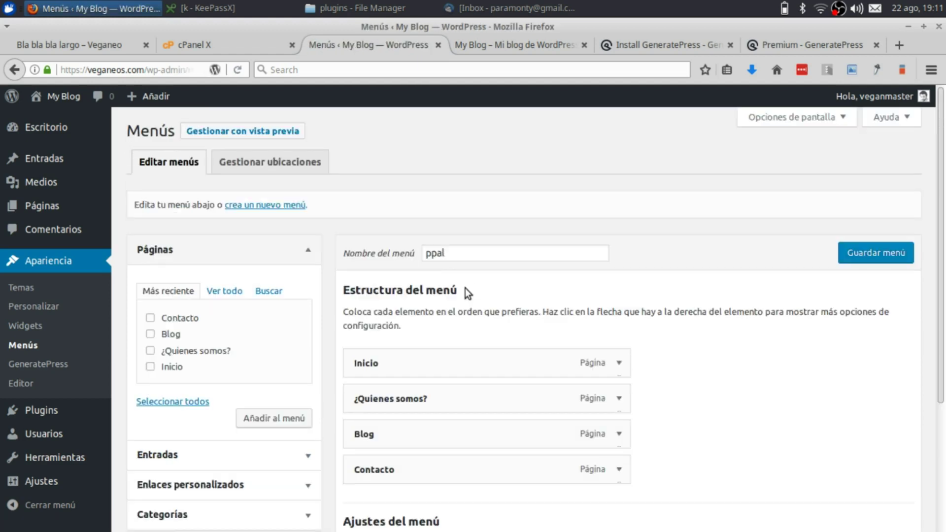
# - Assign the ppal menu to the Menú principal location and save the menu
pyautogui.scroll(-3, 466, 289)
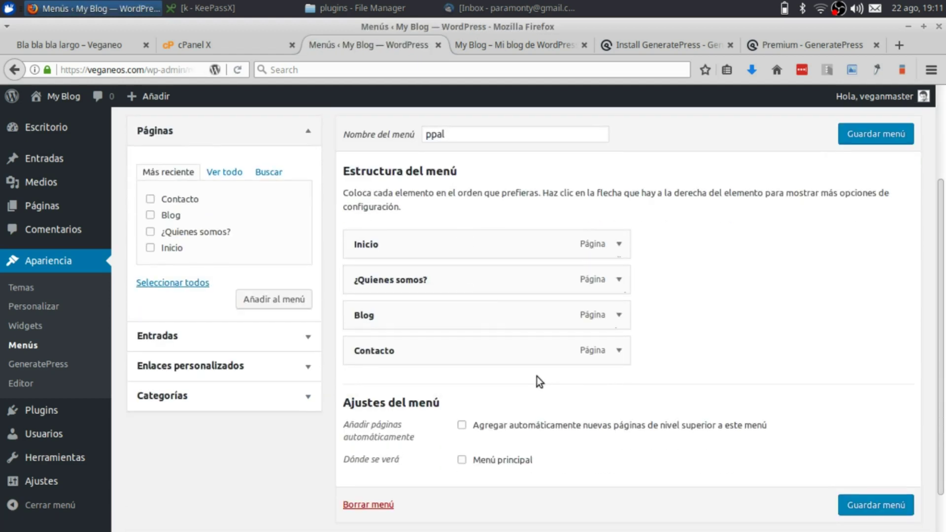
pyautogui.click(463, 459)
pyautogui.click(878, 497)
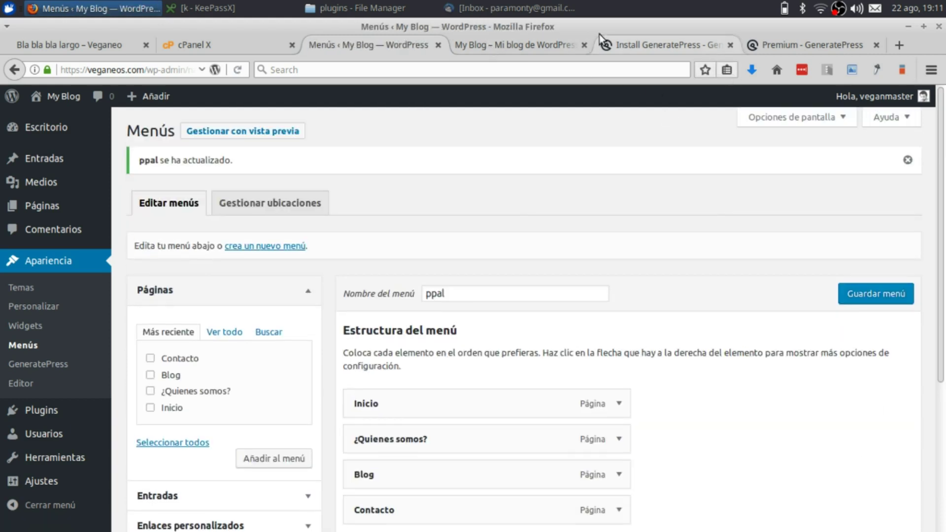
# - Reload the veganeos.com site and check the Menú principal assignment under the menu locations in the theme customizer
pyautogui.click(529, 42)
pyautogui.press('F5')
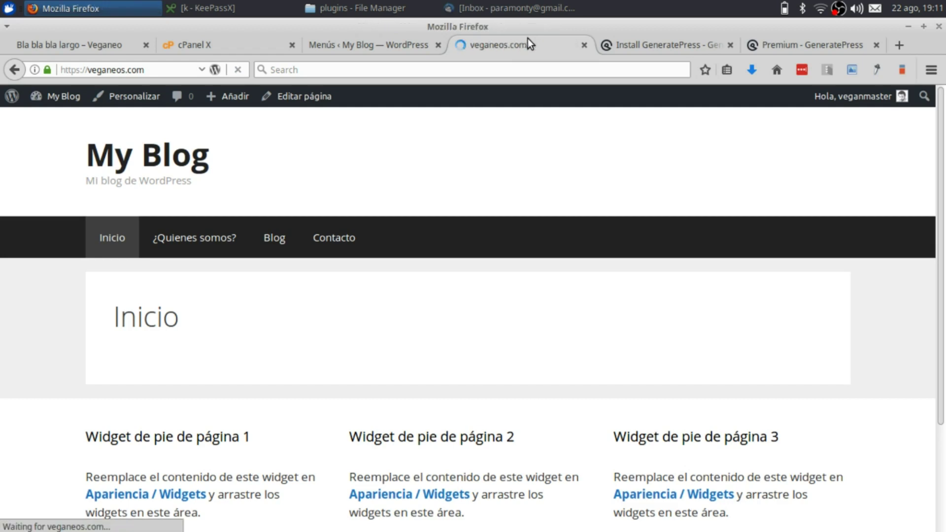
pyautogui.click(364, 43)
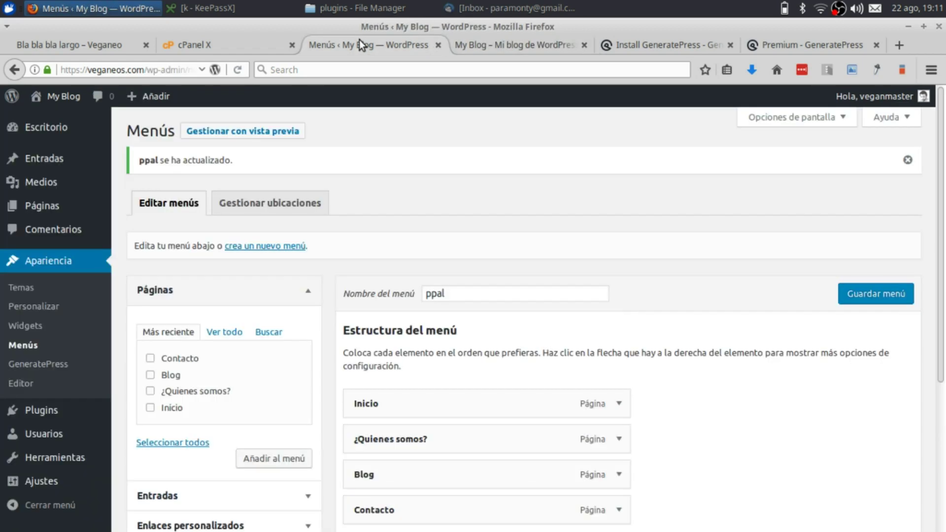
pyautogui.click(43, 309)
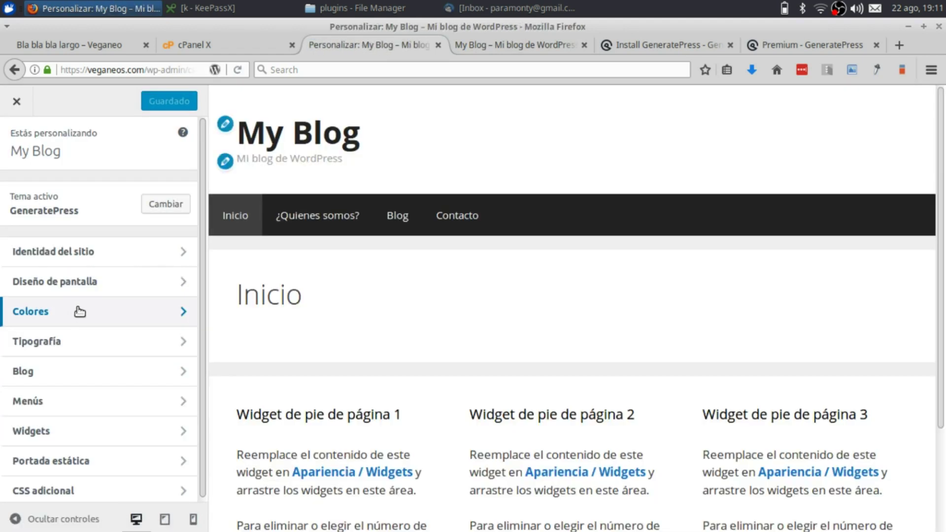
pyautogui.click(184, 395)
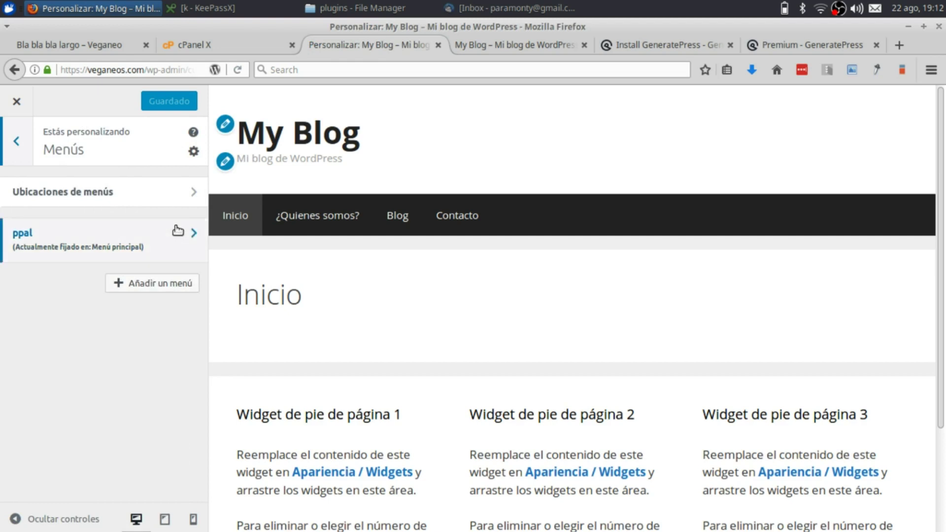
pyautogui.click(194, 201)
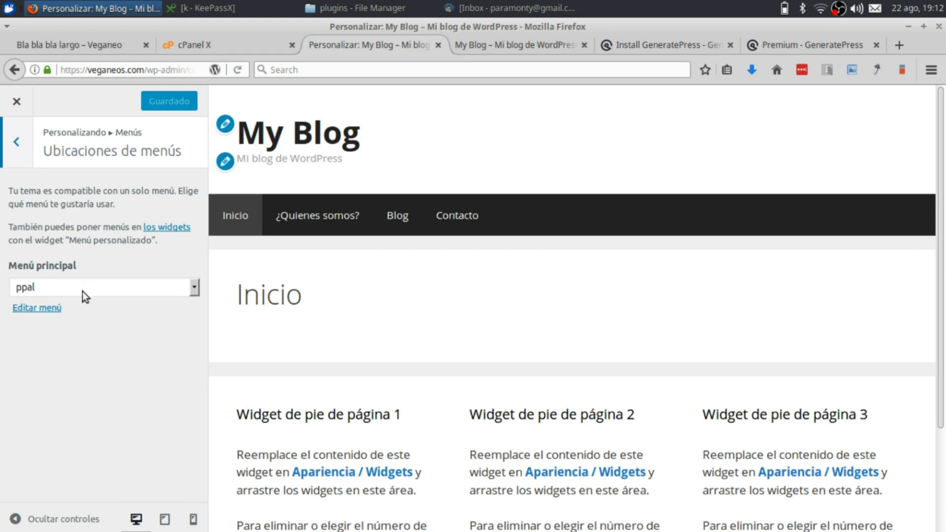
# - Close the customizer, open the GeneratePress options and mark the Secondary Nav, Menu Plus and Disable Elements modules of GP Premium
pyautogui.click(29, 105)
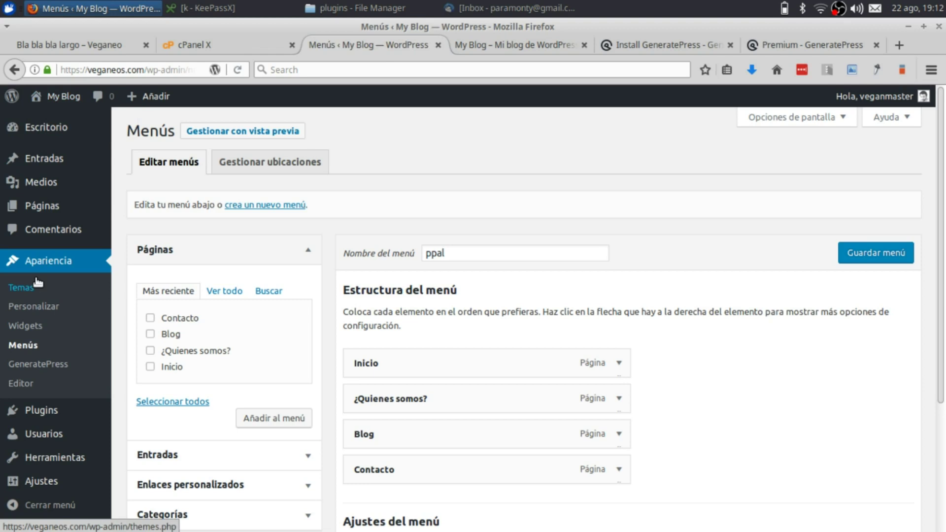
pyautogui.click(52, 374)
pyautogui.scroll(-3, 434, 369)
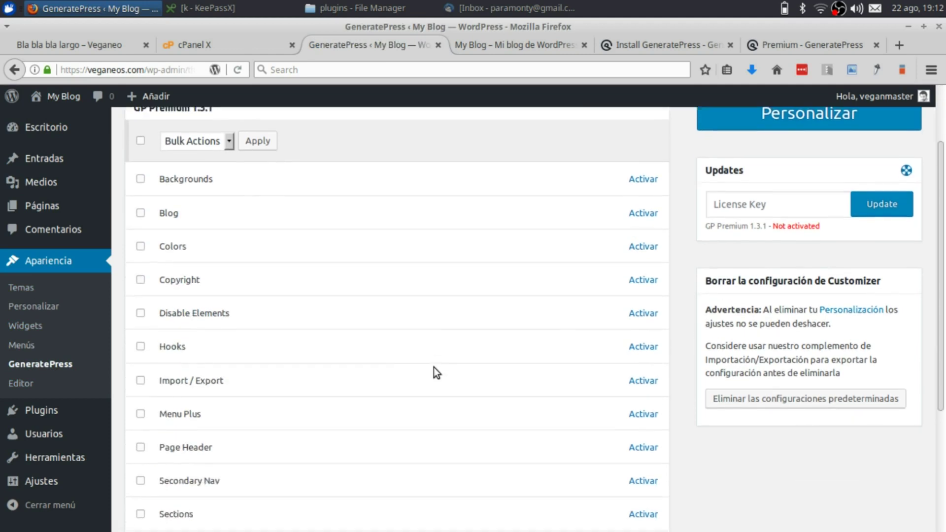
pyautogui.scroll(-3, 433, 367)
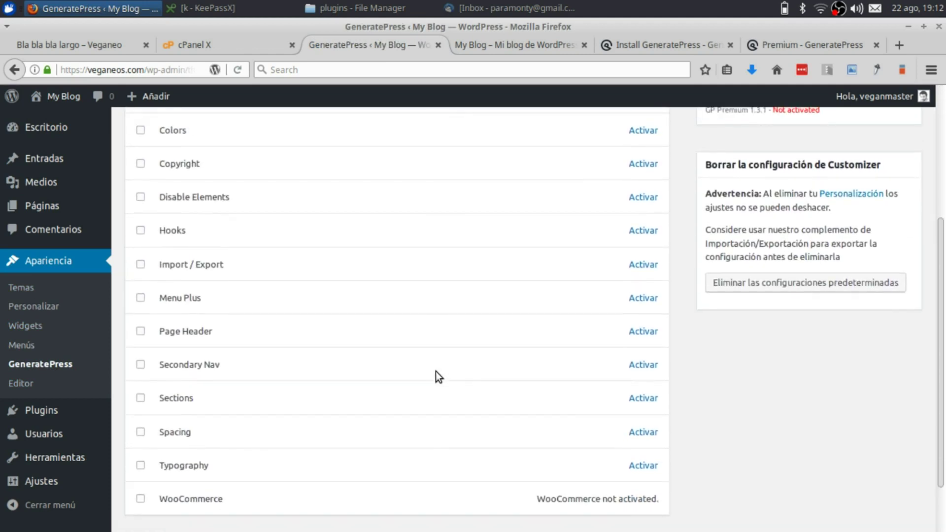
pyautogui.click(141, 365)
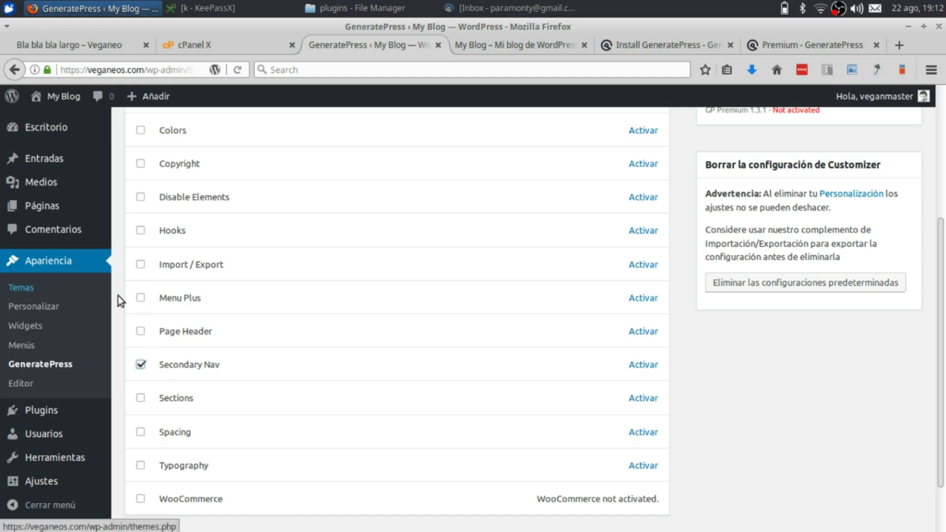
pyautogui.click(140, 299)
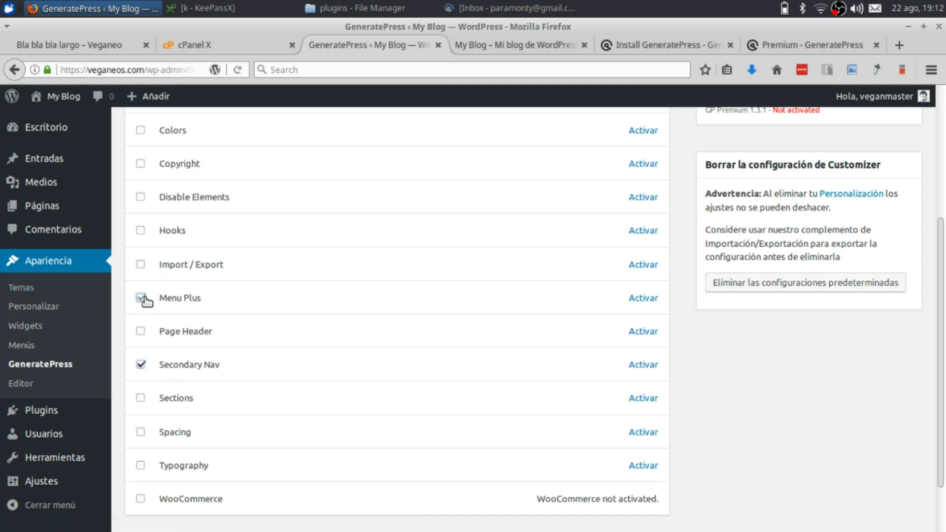
pyautogui.click(139, 198)
# - Also mark the Colors, Copyright, Blog, Backgrounds and Page Header modules in the GP Premium list
pyautogui.scroll(3, 158, 198)
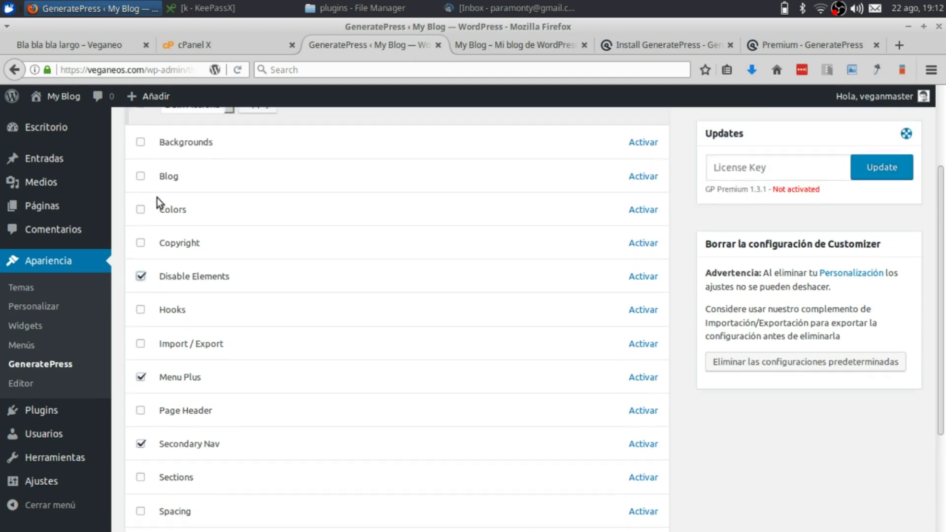
pyautogui.click(144, 210)
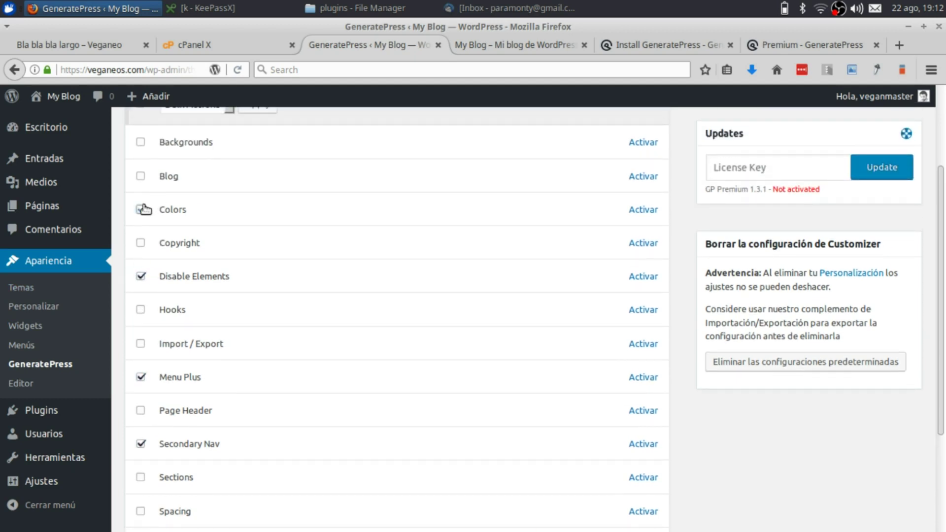
pyautogui.click(141, 241)
pyautogui.click(139, 180)
pyautogui.click(140, 142)
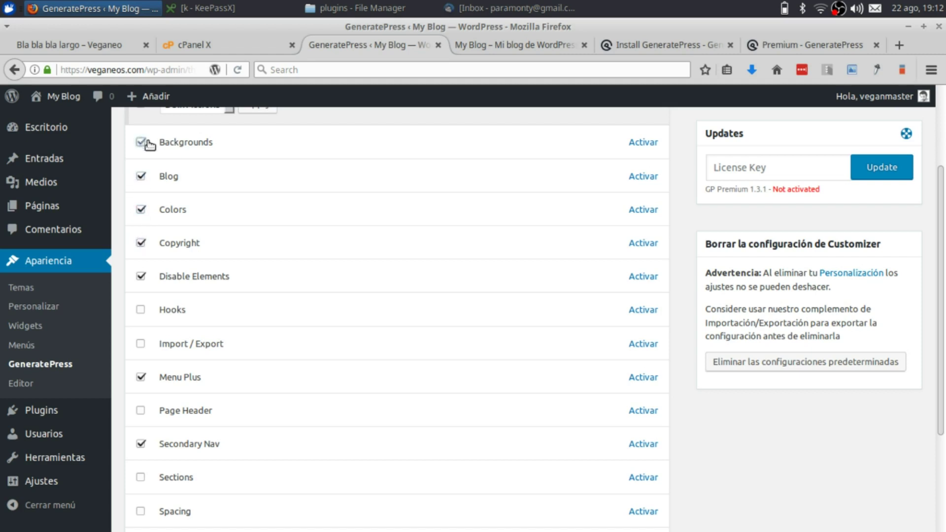
pyautogui.scroll(-3, 253, 226)
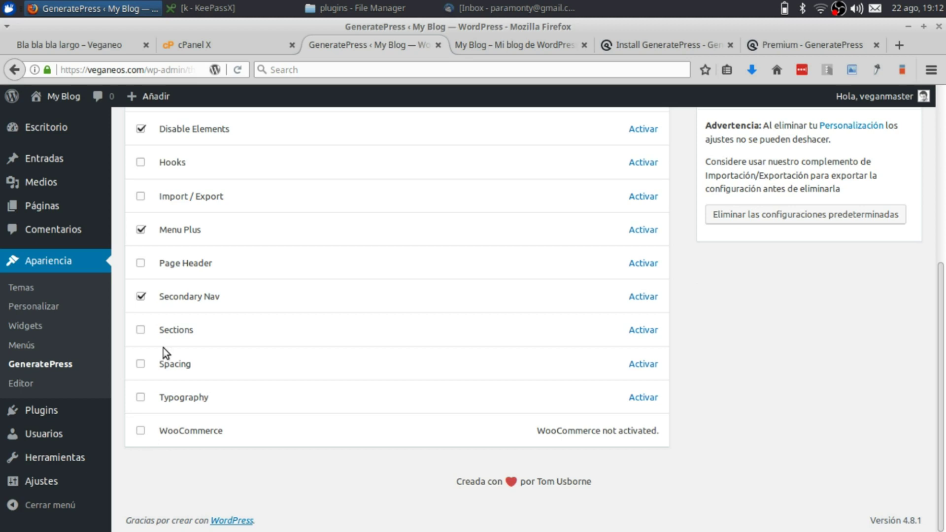
pyautogui.click(140, 264)
# - Review the GP Premium module list and apply the Activate bulk action to all marked modules
pyautogui.scroll(5, 170, 265)
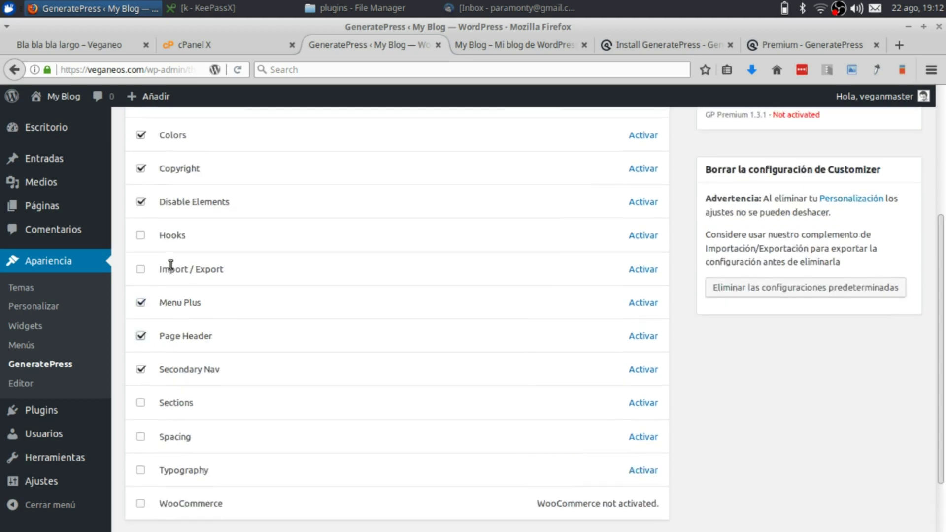
pyautogui.scroll(-3, 170, 265)
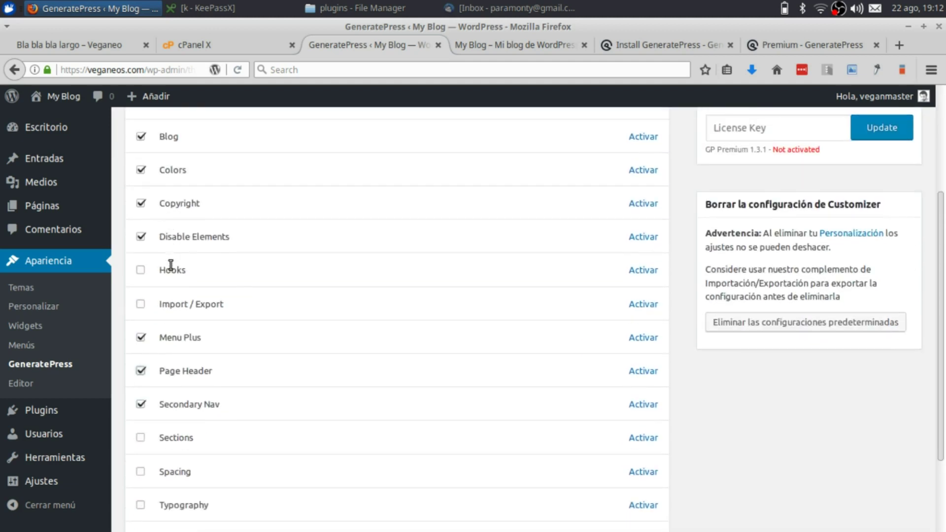
pyautogui.scroll(-2, 170, 269)
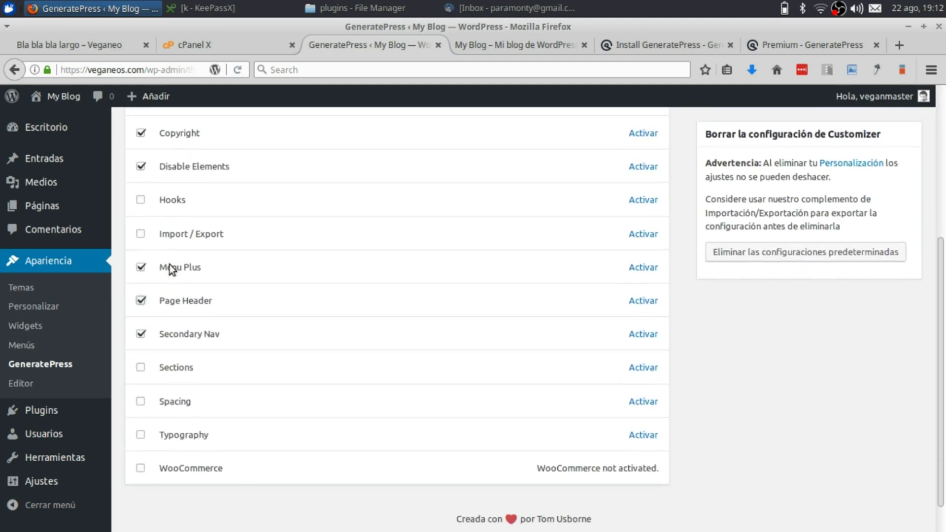
pyautogui.scroll(2, 170, 269)
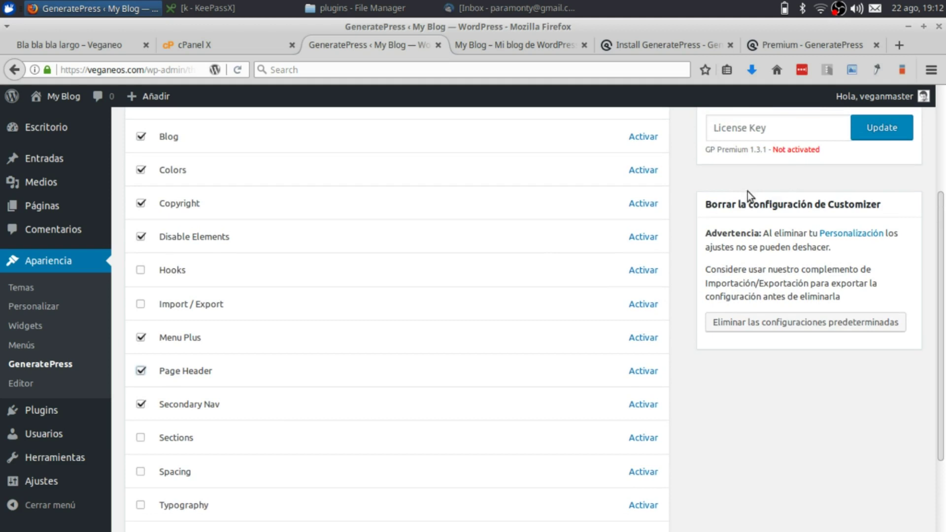
pyautogui.scroll(3, 747, 191)
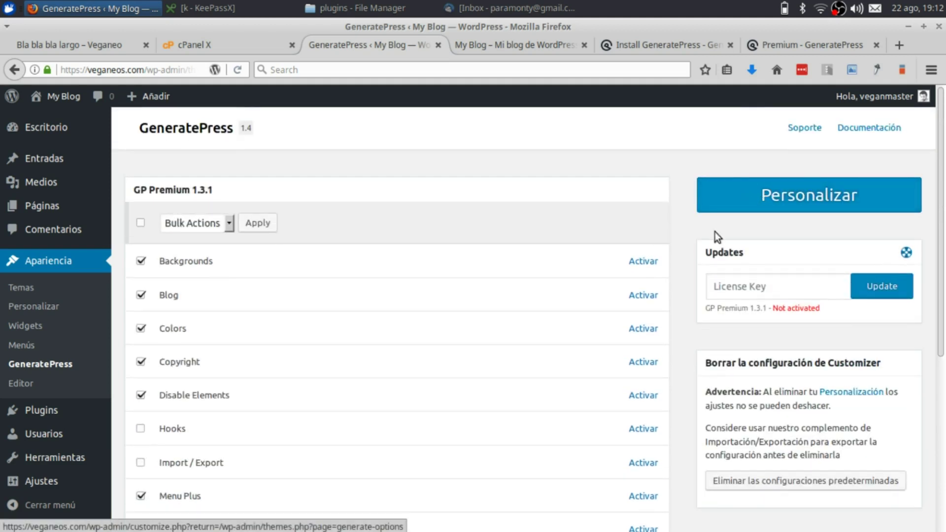
pyautogui.scroll(-2, 586, 285)
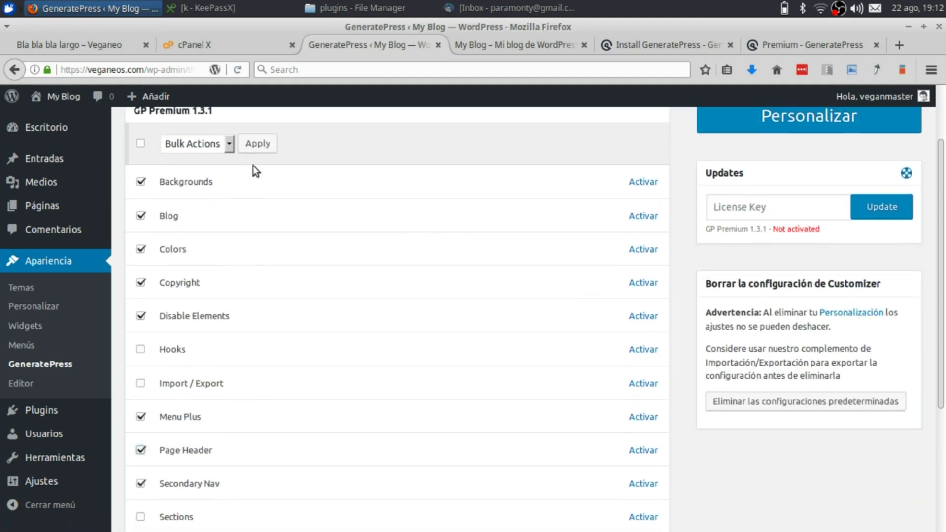
pyautogui.click(184, 149)
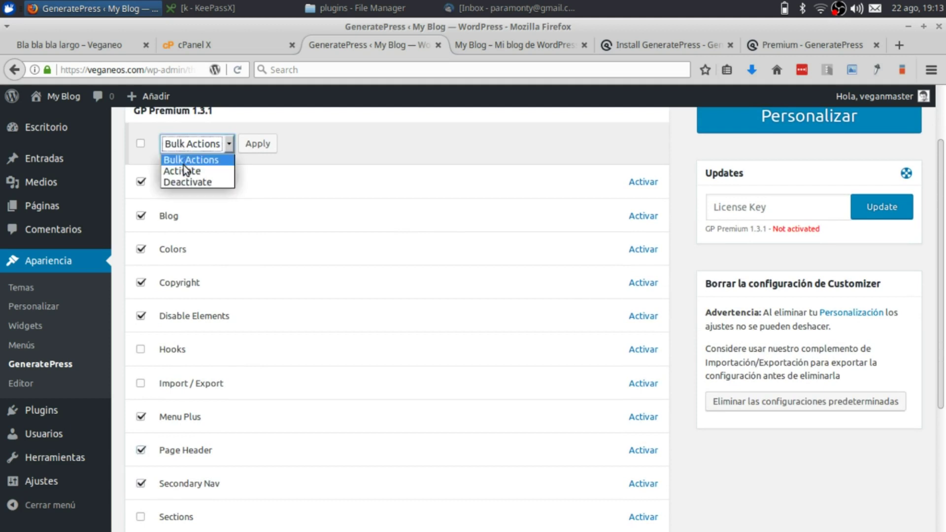
pyautogui.click(183, 170)
pyautogui.click(254, 146)
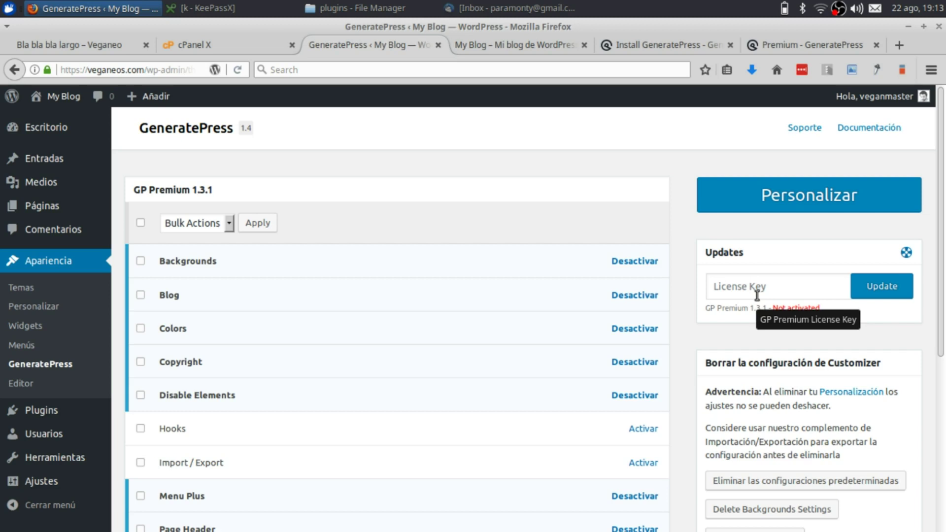
# - In the theme customizer, set the main navigation's position to Flotar a la derecha and publish the change
pyautogui.click(773, 203)
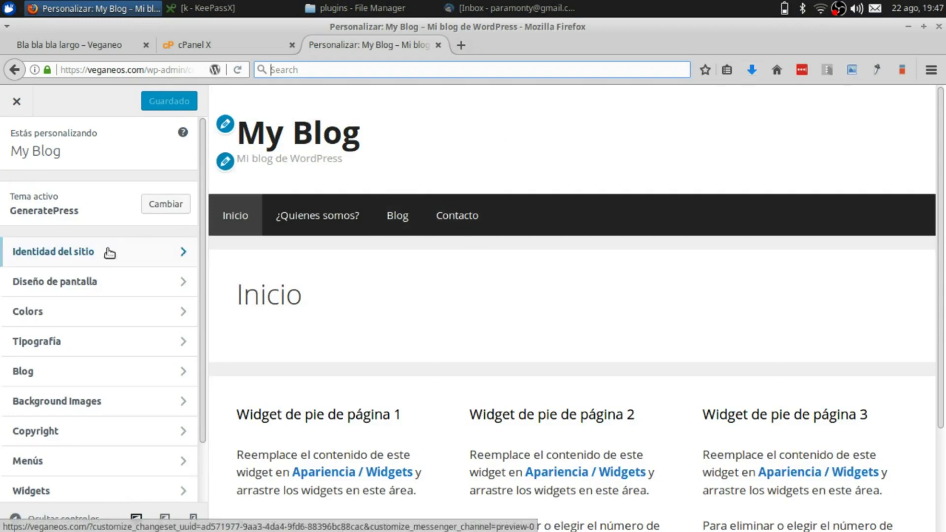
pyautogui.click(72, 288)
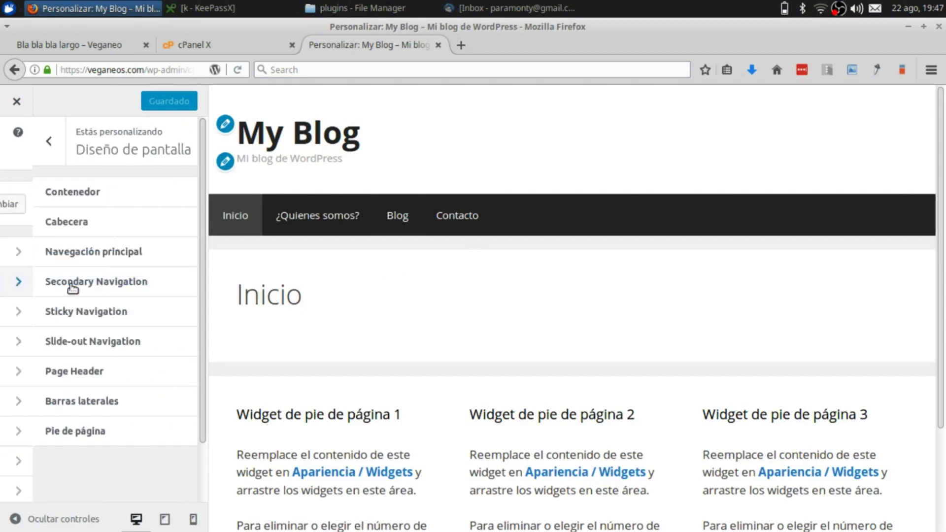
pyautogui.click(155, 260)
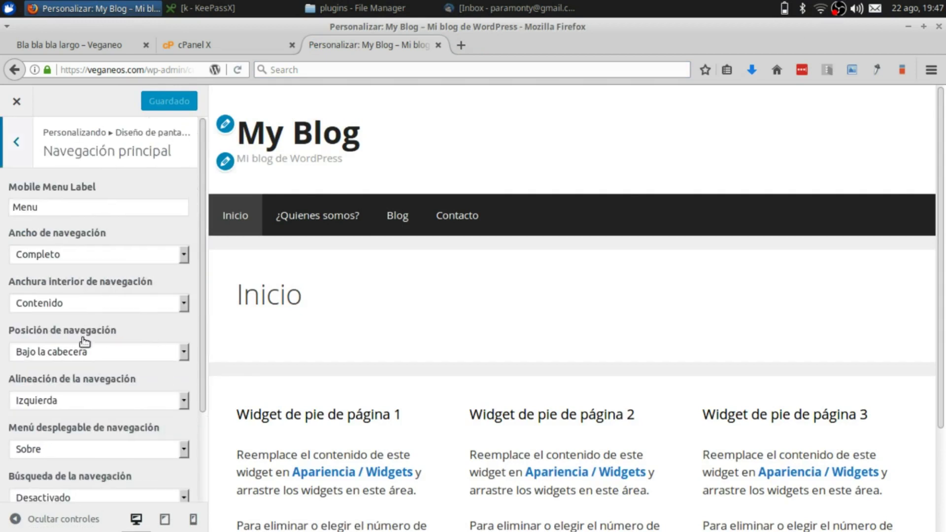
pyautogui.click(78, 357)
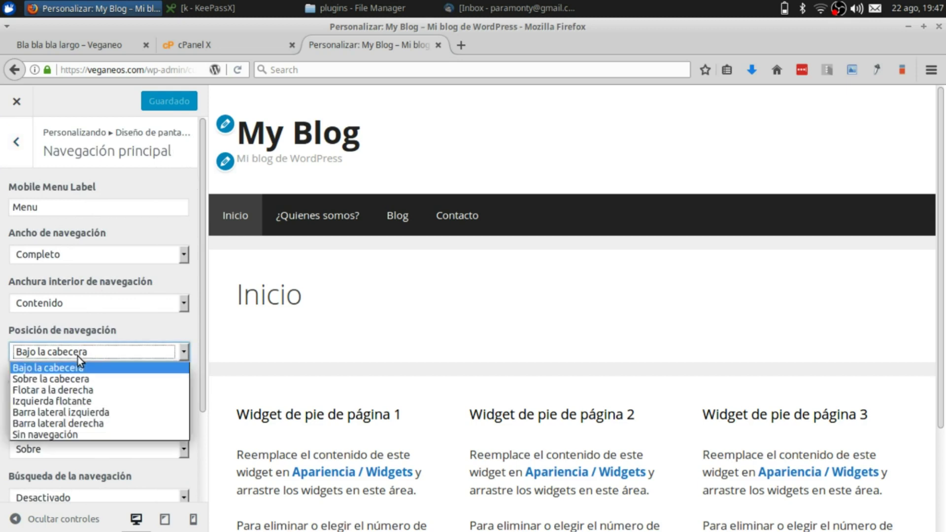
pyautogui.click(72, 389)
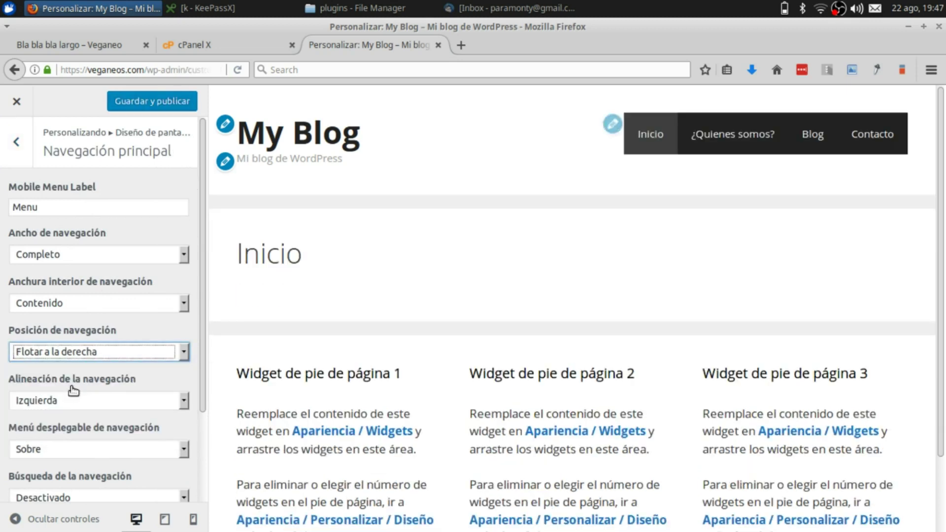
pyautogui.click(132, 99)
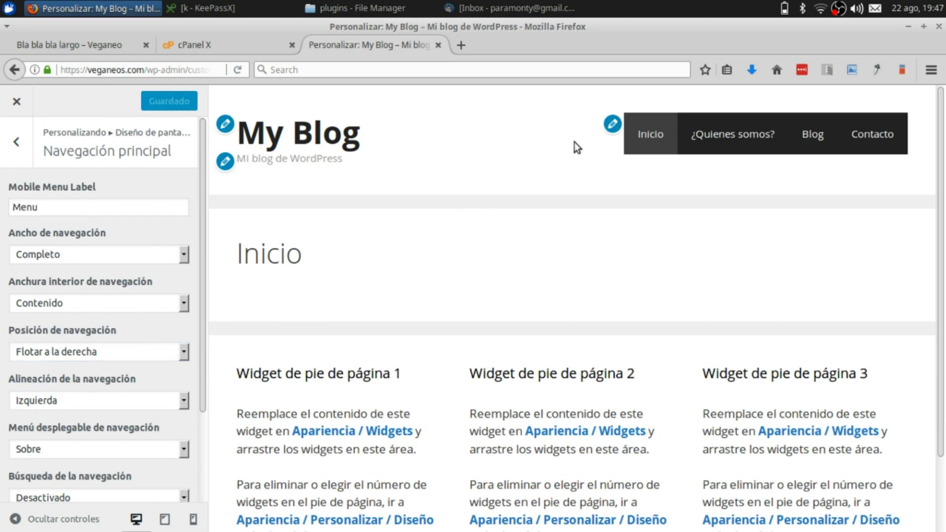
# - Compare the site's header and top bar with the Veganeo example page, closing the theme customizer along the way
pyautogui.click(85, 53)
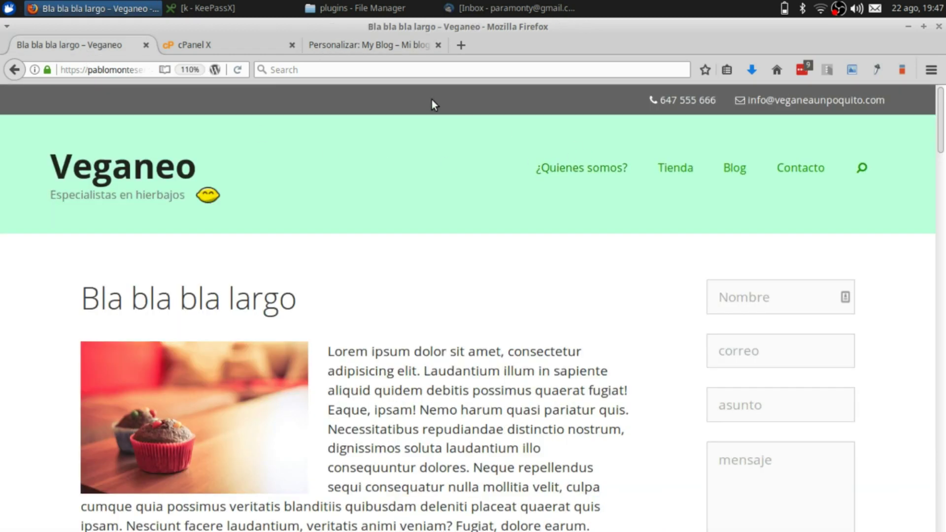
pyautogui.click(328, 43)
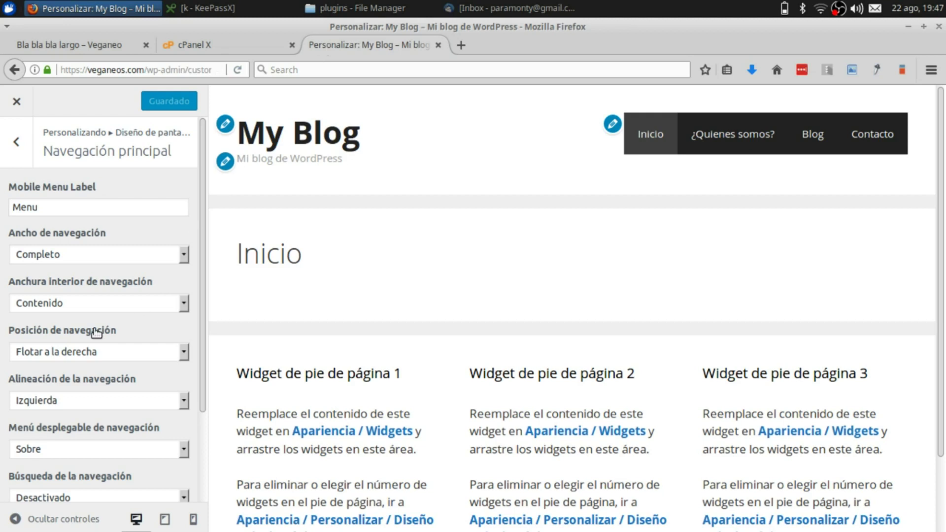
pyautogui.click(16, 142)
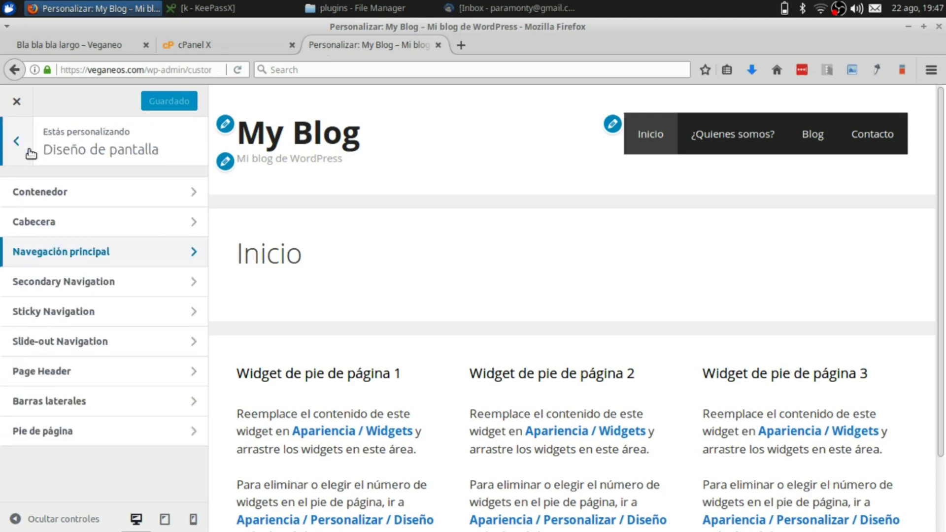
pyautogui.click(14, 142)
pyautogui.click(24, 111)
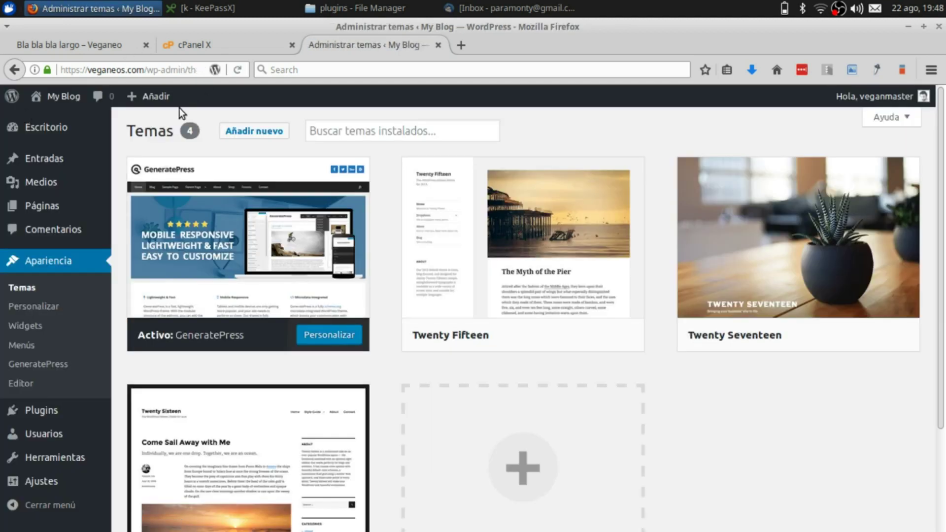
pyautogui.moveTo(274, 191)
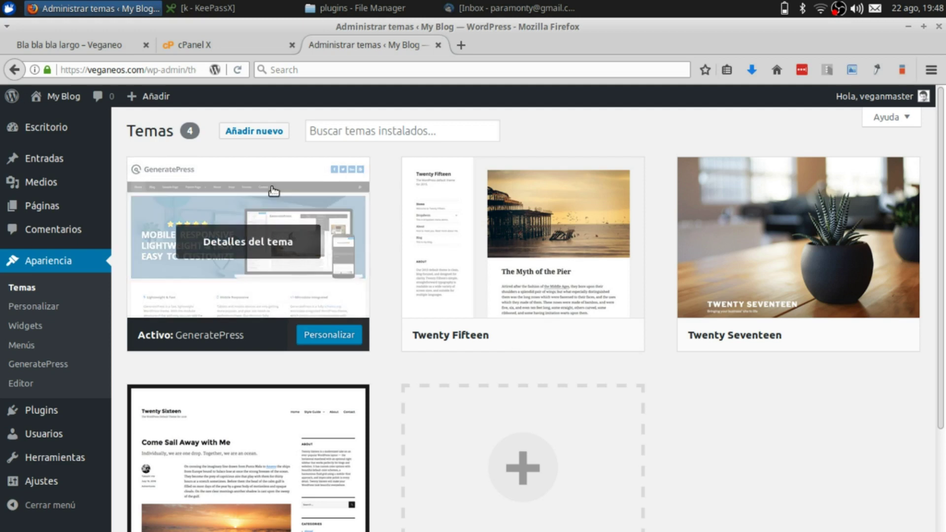
pyautogui.click(87, 40)
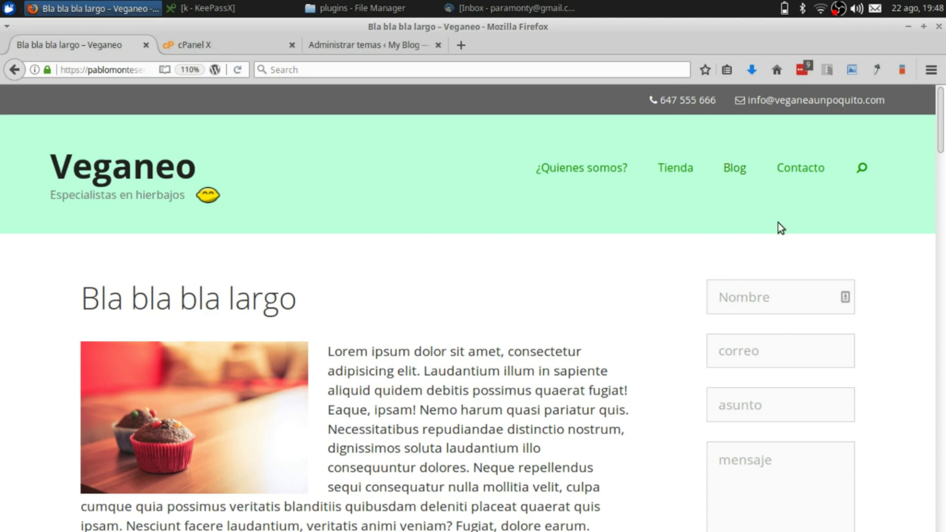
pyautogui.click(359, 44)
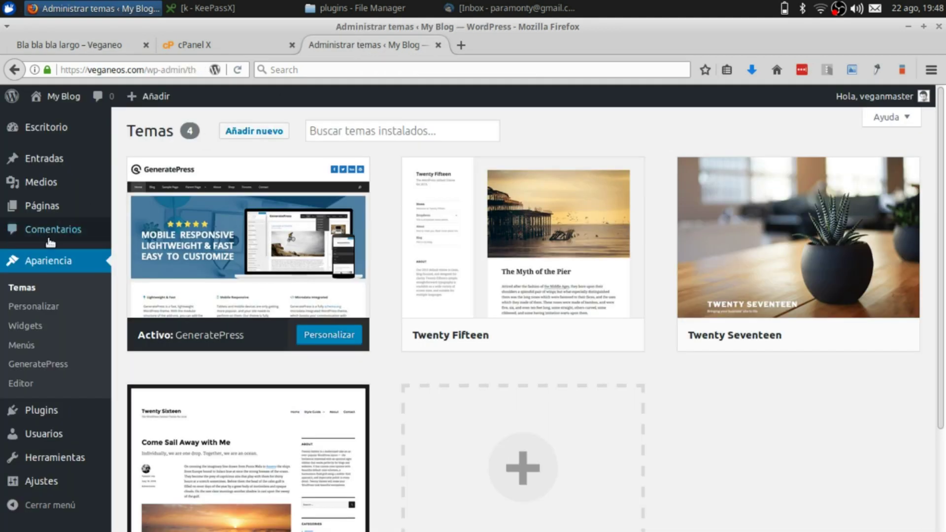
# - Open the WordPress widgets management page and expand the Barra superior widget area
pyautogui.click(26, 332)
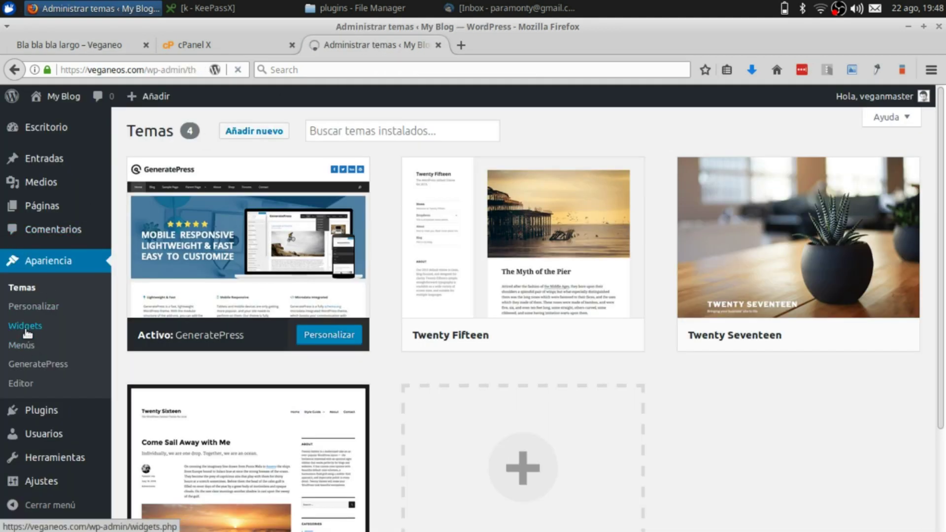
pyautogui.scroll(-1, 645, 320)
pyautogui.scroll(1, 646, 320)
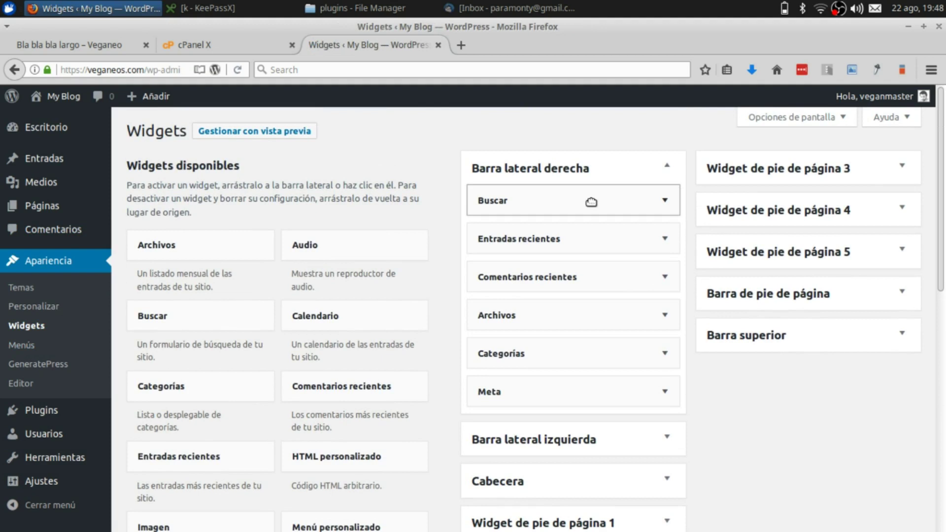
pyautogui.click(833, 345)
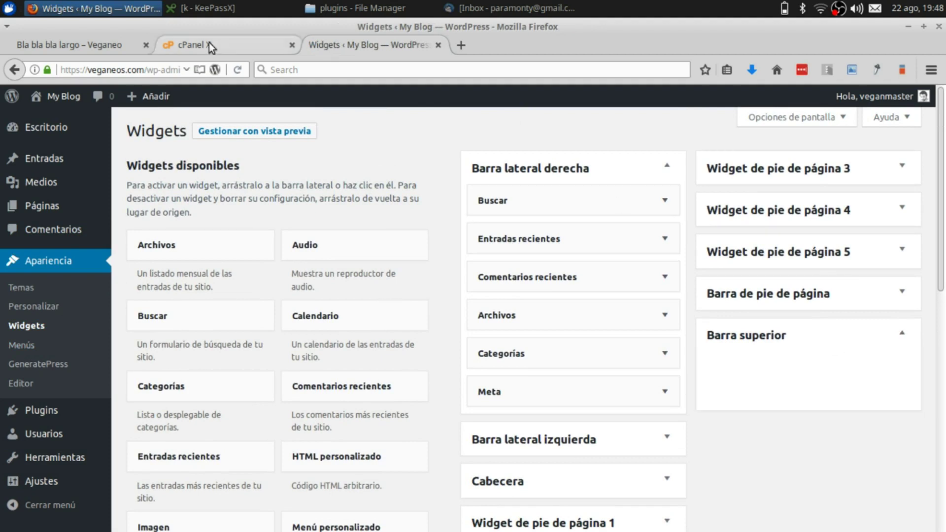
# - Copy the contact phone number and e-mail text from the top bar of the Veganeo example page
pyautogui.click(116, 45)
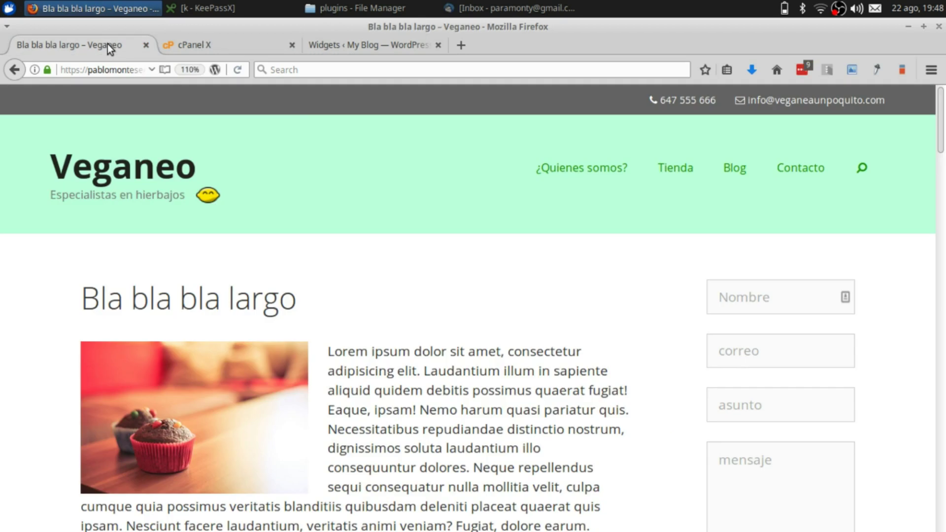
pyautogui.tripleClick(711, 101)
pyautogui.click(711, 101)
pyautogui.tripleClick(919, 104)
pyautogui.hotkey('ctrl', 'c')
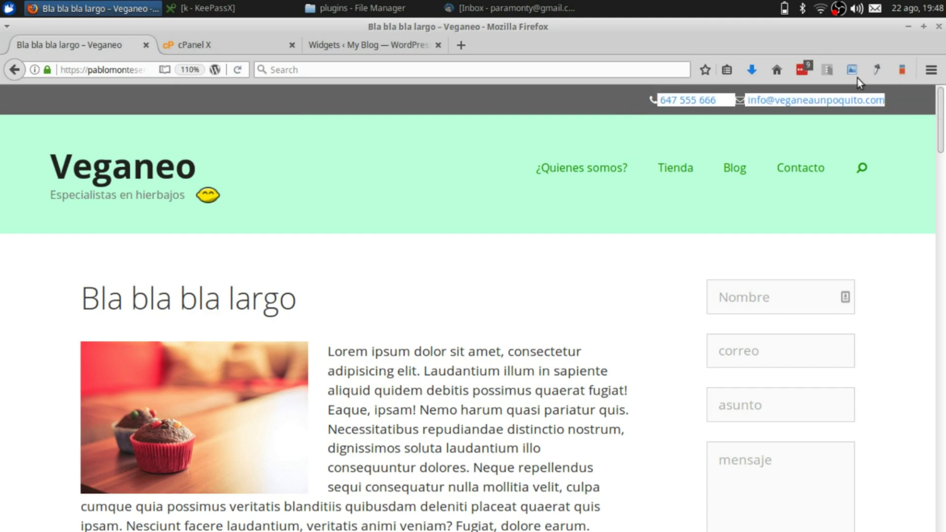
# - On the widgets management page, find the HTML personalizado widget and add it to the Barra superior area
pyautogui.click(372, 47)
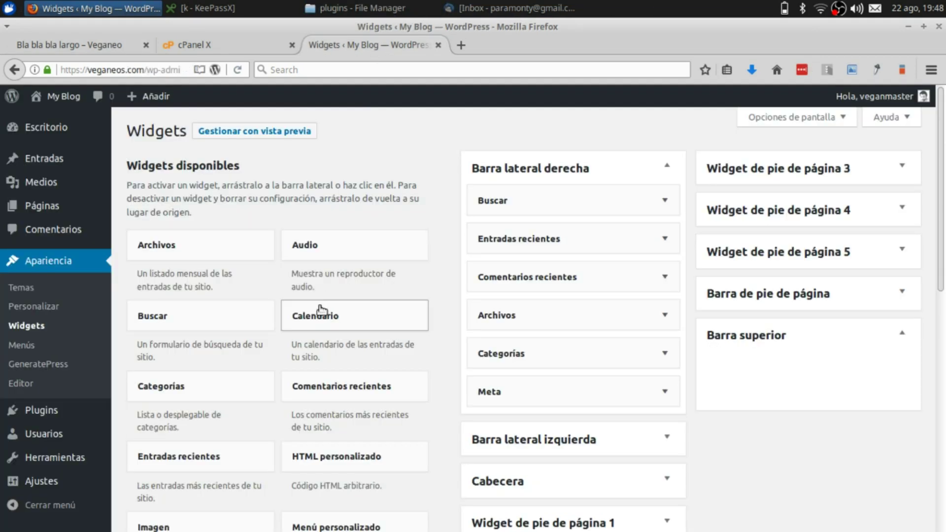
pyautogui.scroll(-5, 322, 309)
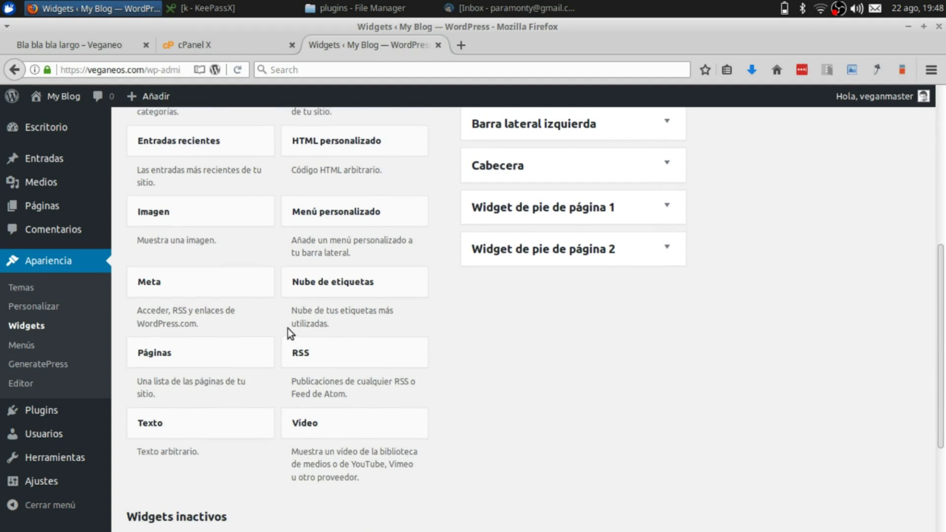
pyautogui.scroll(2, 288, 328)
pyautogui.scroll(2, 289, 332)
pyautogui.scroll(-5, 289, 334)
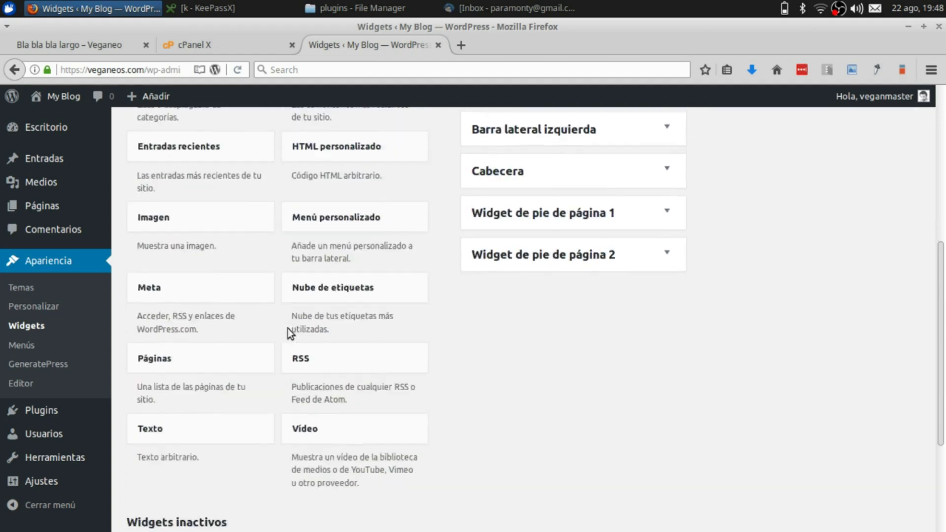
pyautogui.hotkey('ctrl', 'f')
pyautogui.write('html')
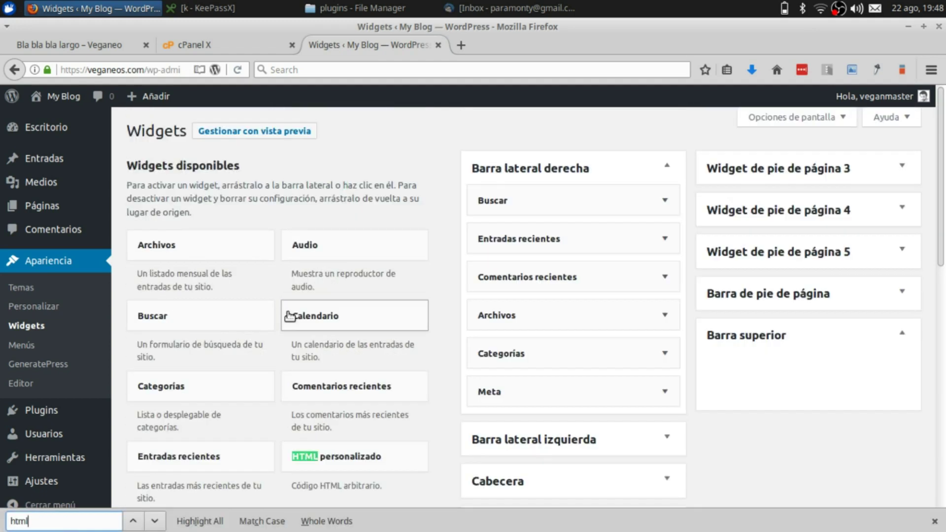
pyautogui.moveTo(315, 466)
pyautogui.mouseDown()
pyautogui.moveTo(785, 416)
pyautogui.moveTo(303, 473)
pyautogui.moveTo(329, 475)
pyautogui.moveTo(308, 469)
pyautogui.mouseUp()
pyautogui.click(307, 467)
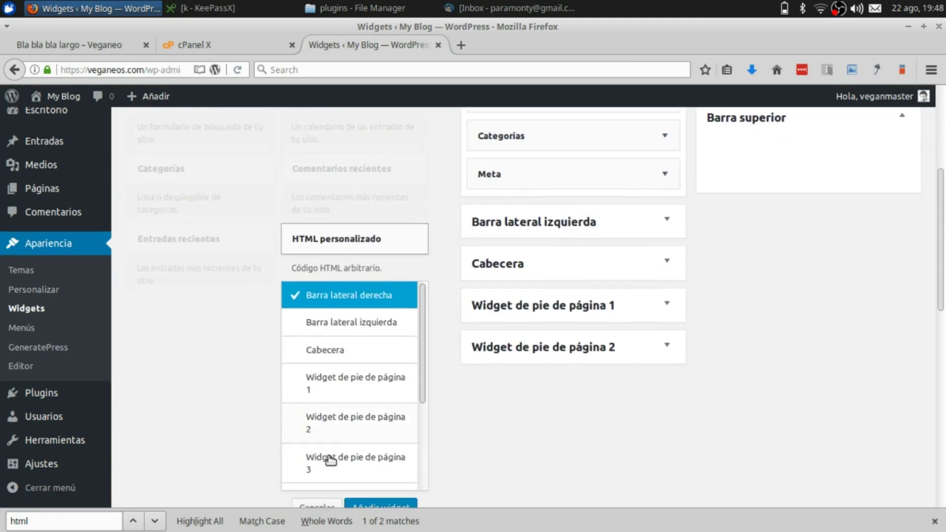
pyautogui.scroll(-5, 342, 324)
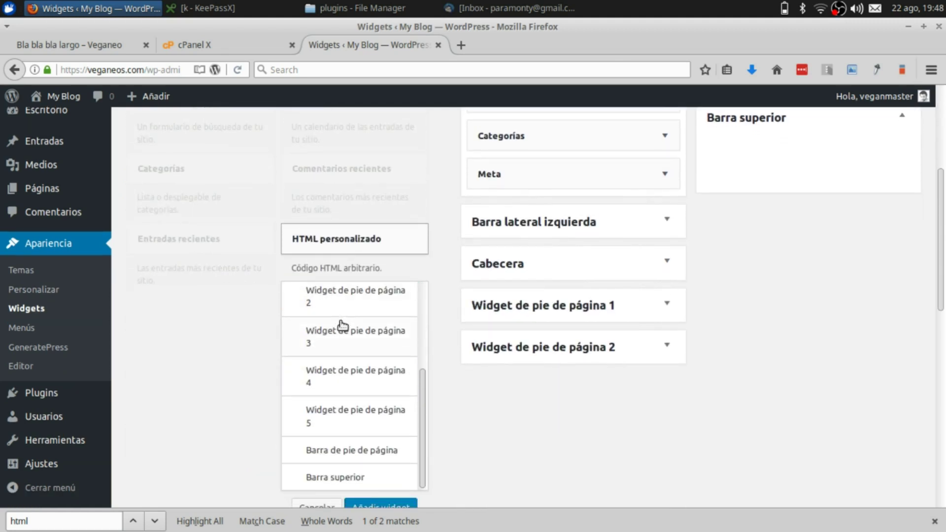
pyautogui.click(332, 472)
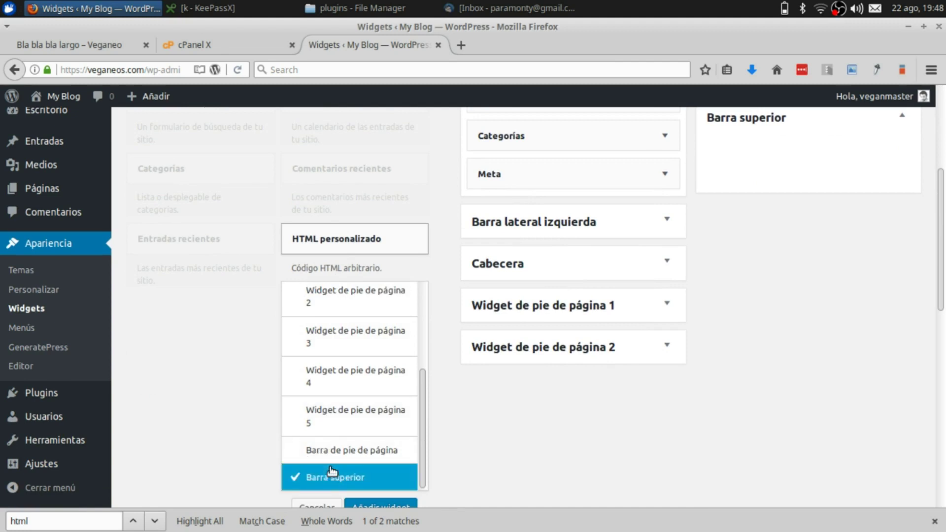
pyautogui.click(403, 508)
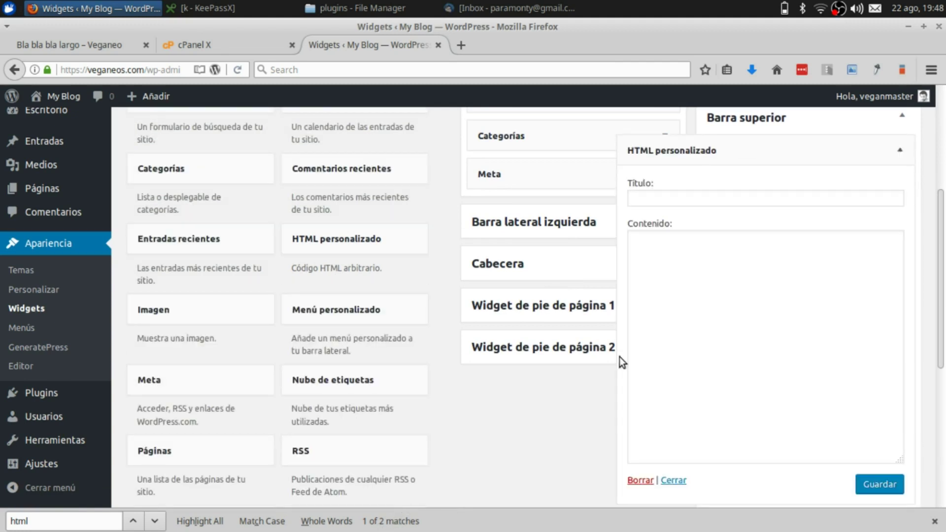
# - Paste the copied contact phone number and e-mail into the HTML personalizado widget's content, save it and collapse it
pyautogui.click(749, 281)
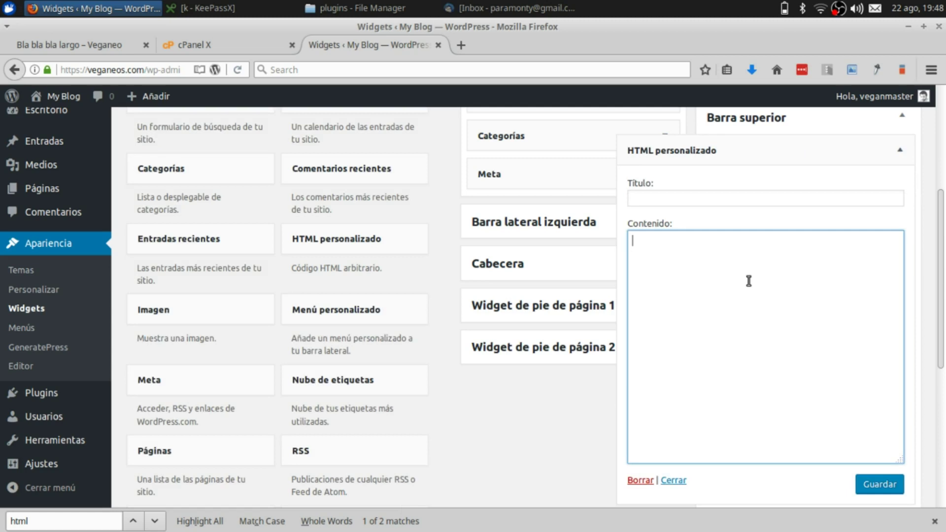
pyautogui.hotkey('ctrl', 'v')
pyautogui.click(871, 481)
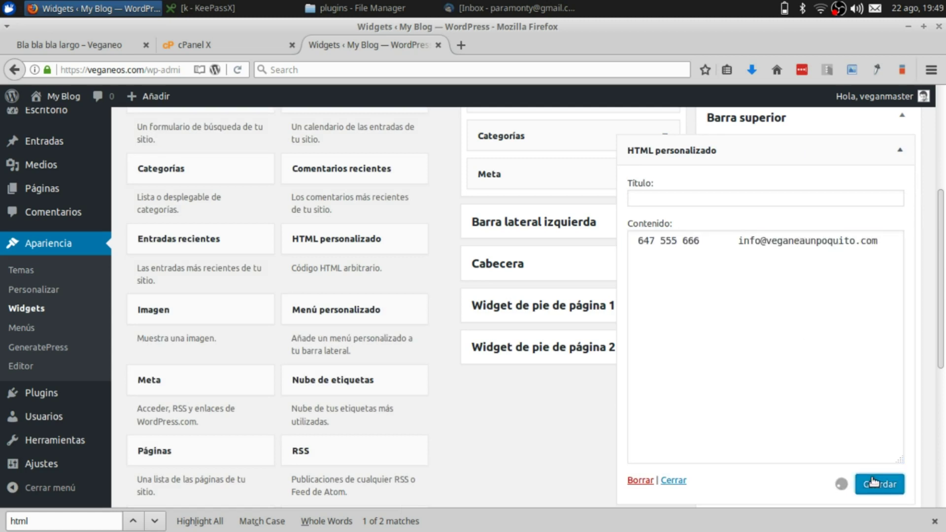
pyautogui.click(900, 149)
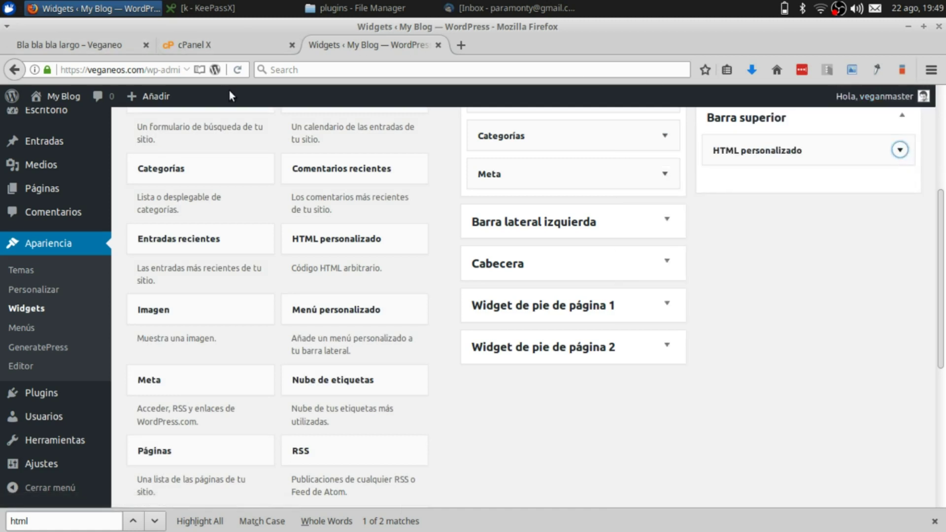
# - Open the site's front page in a new tab and compare its top bar, title and tagline with the Veganeo example
pyautogui.moveTo(63, 95)
pyautogui.middleClick(38, 113)
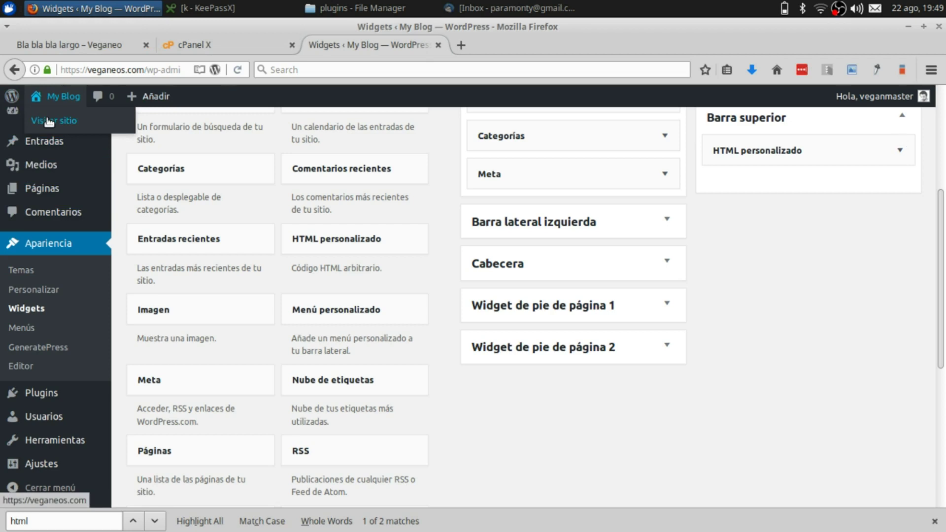
pyautogui.click(542, 46)
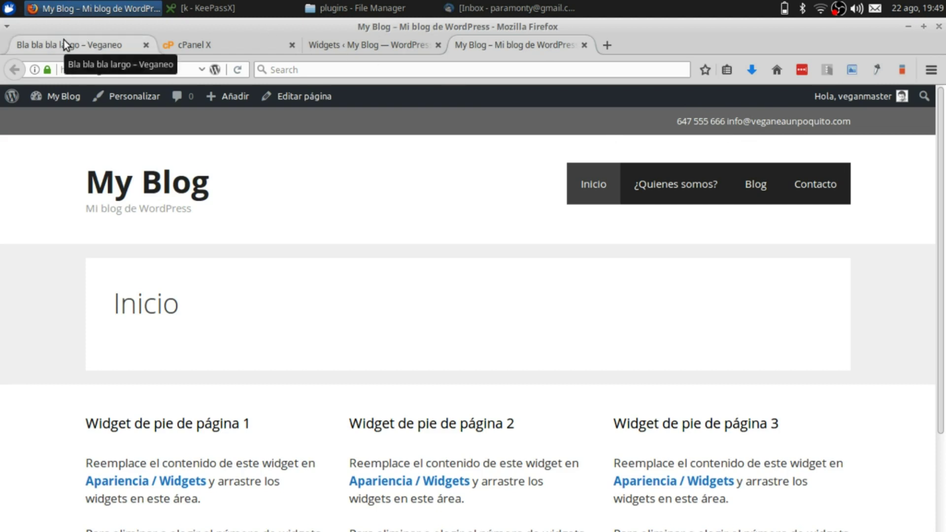
pyautogui.click(101, 195)
pyautogui.click(38, 45)
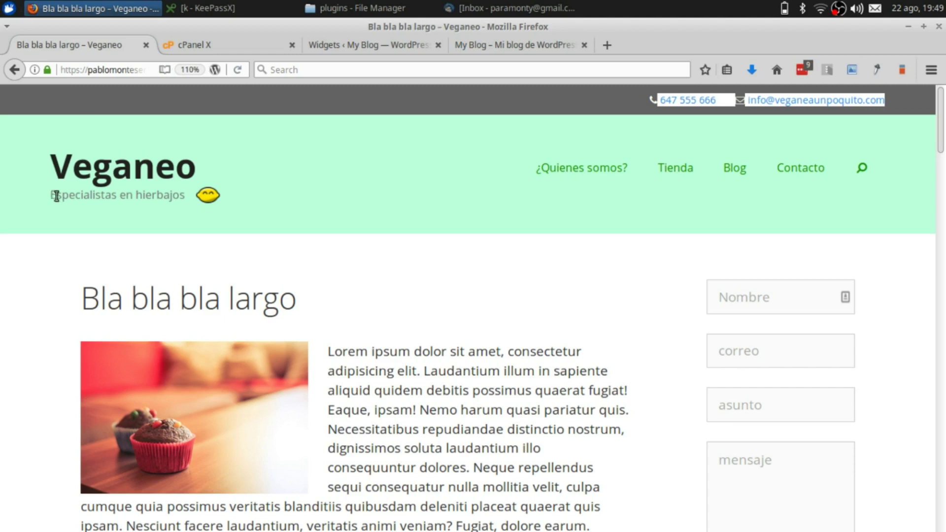
pyautogui.click(519, 38)
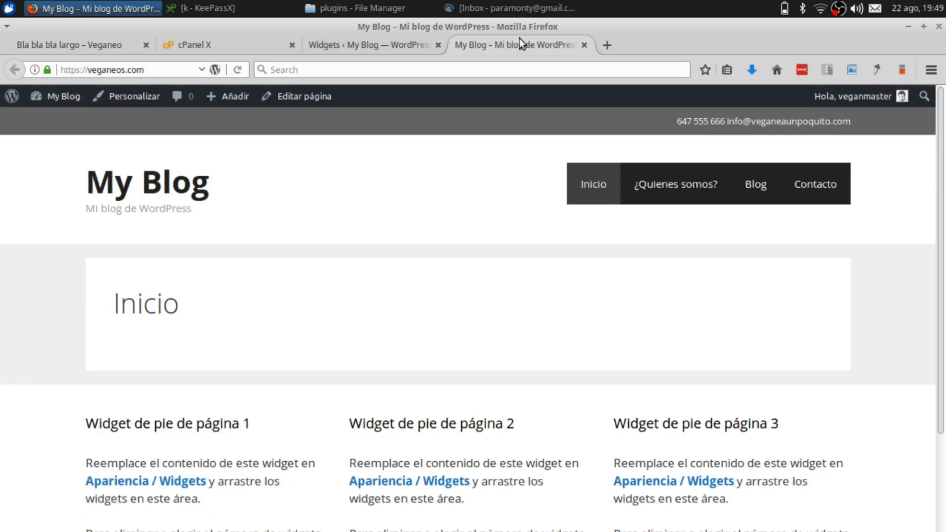
# - In the WordPress general settings, change the site title to Veganeo
pyautogui.click(351, 46)
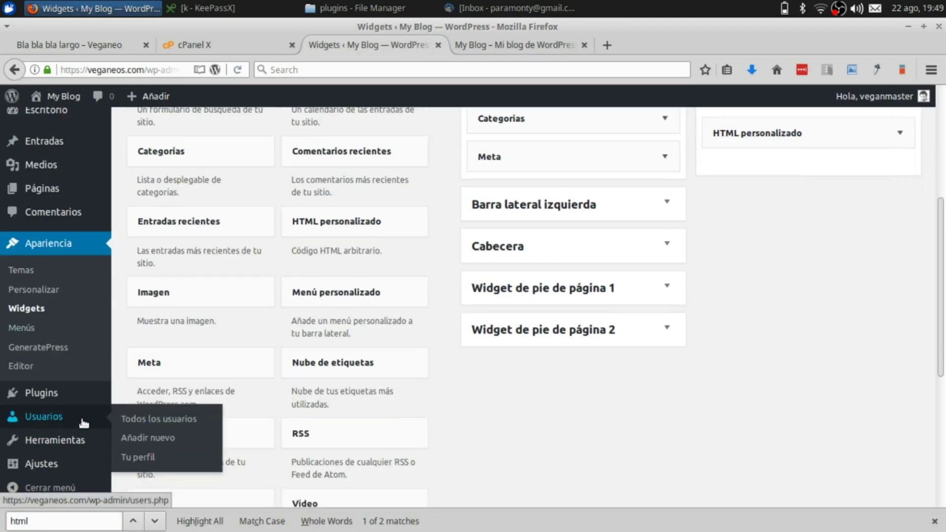
pyautogui.scroll(-5, 22, 419)
pyautogui.moveTo(57, 461)
pyautogui.click(163, 370)
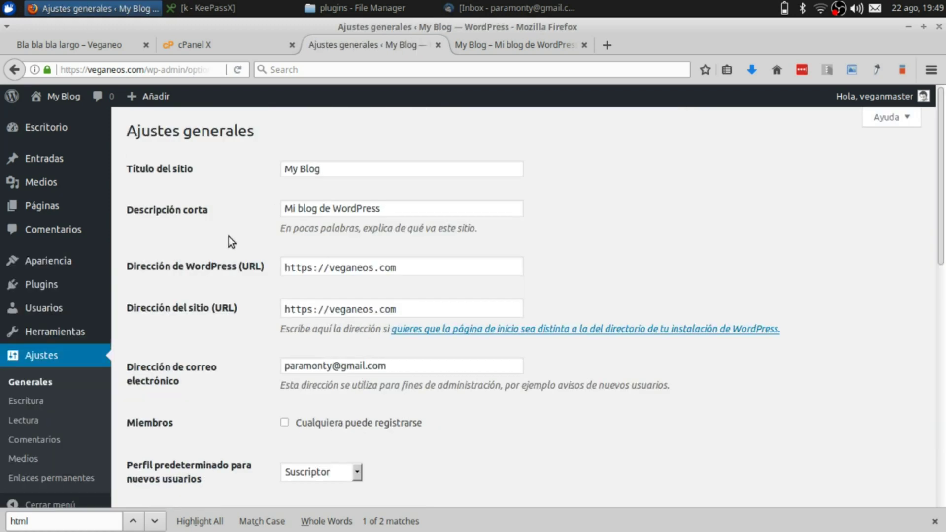
pyautogui.tripleClick(325, 166)
pyautogui.write('Veganeo')
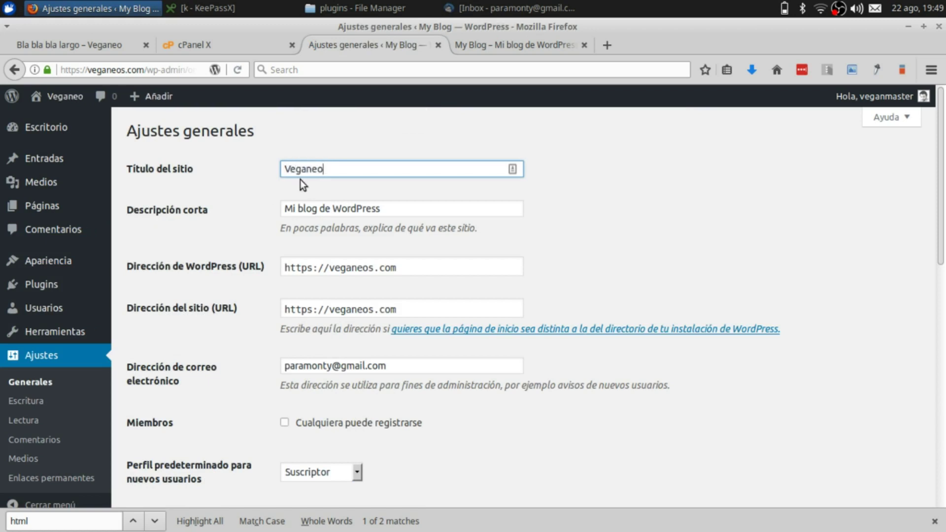
# - Set the site's short description to "Especialistas en hierbajos" and save the general settings
pyautogui.click(320, 207)
pyautogui.tripleClick(320, 208)
pyautogui.write('E')
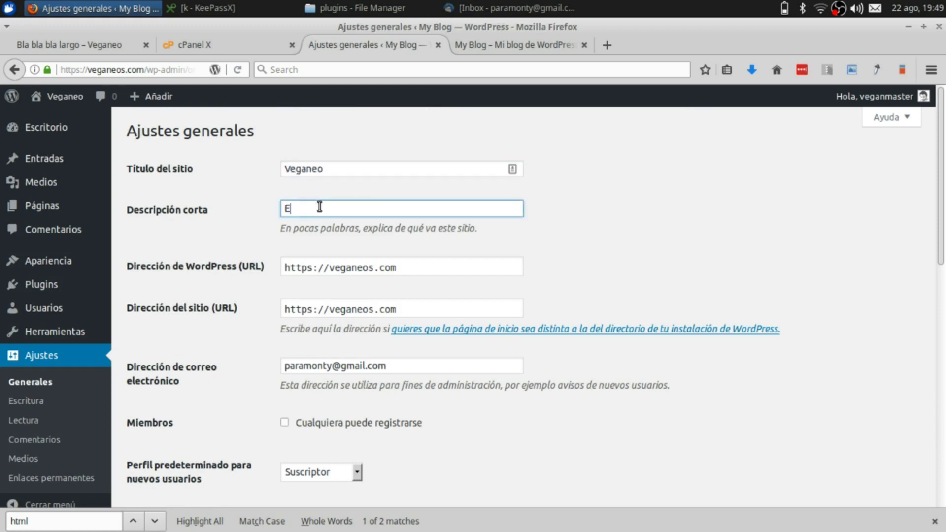
pyautogui.write('specialistas en hierbajos')
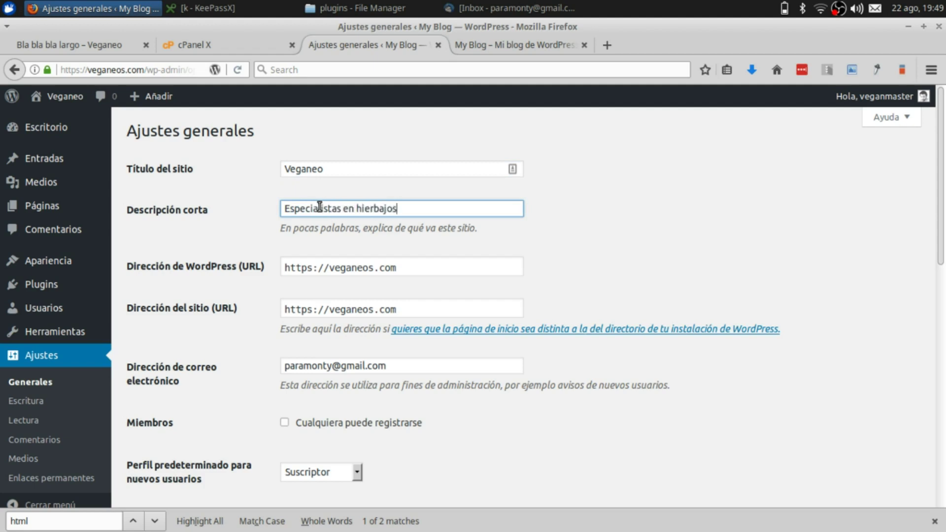
pyautogui.scroll(-10, 612, 199)
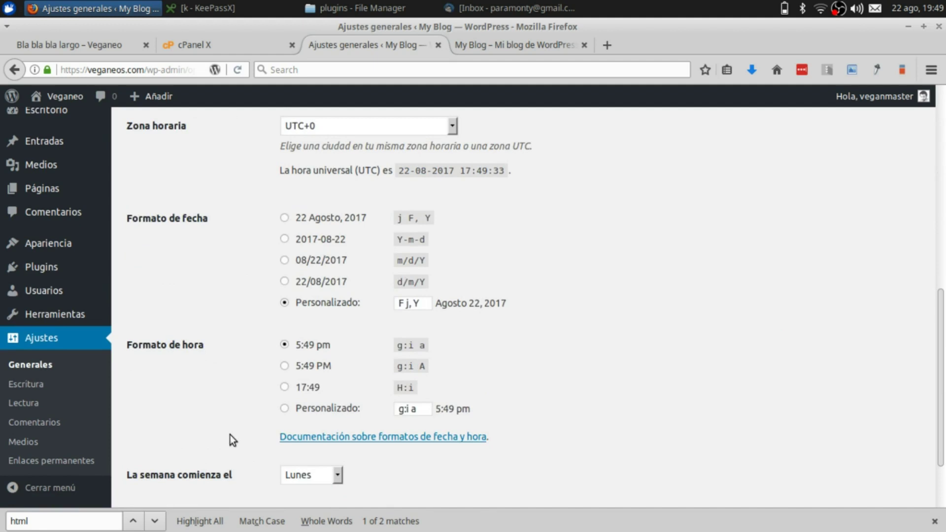
pyautogui.scroll(-3, 229, 435)
pyautogui.click(179, 438)
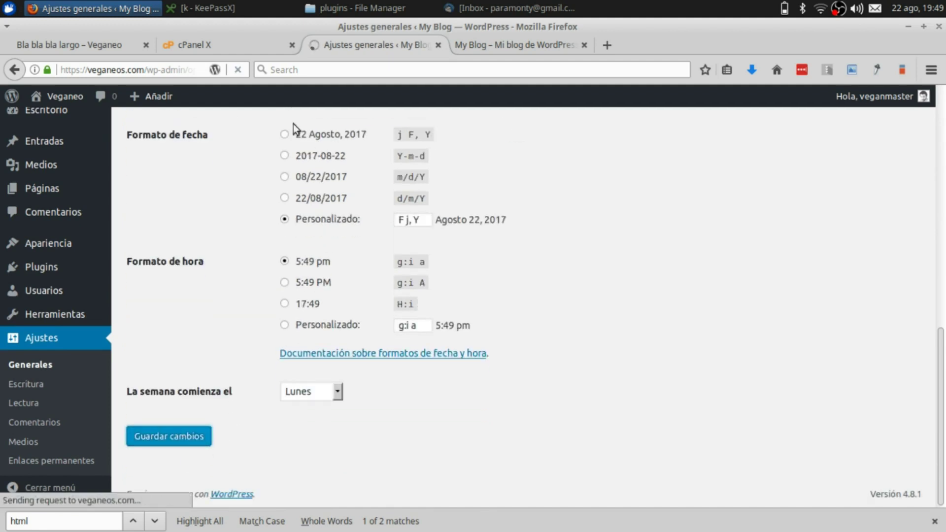
# - Reload the site's front page to check the title and tagline in the header
pyautogui.click(76, 50)
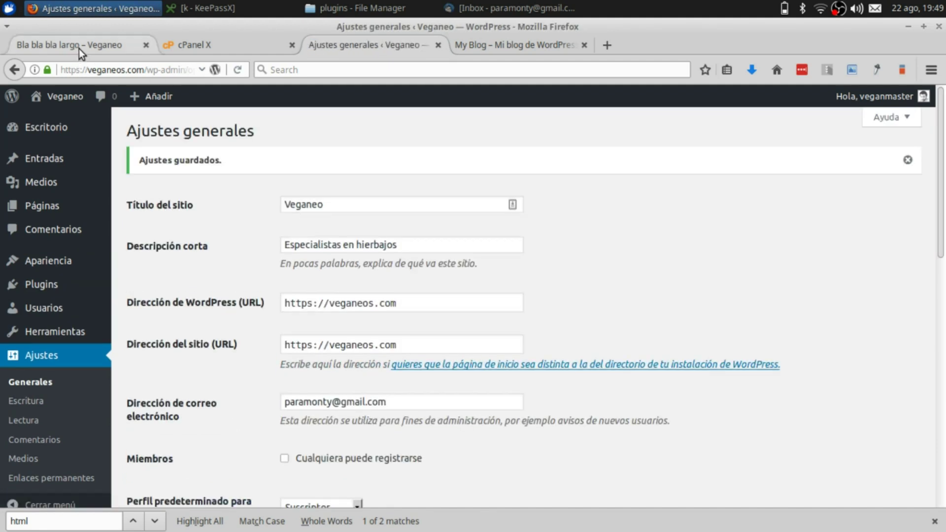
pyautogui.click(536, 43)
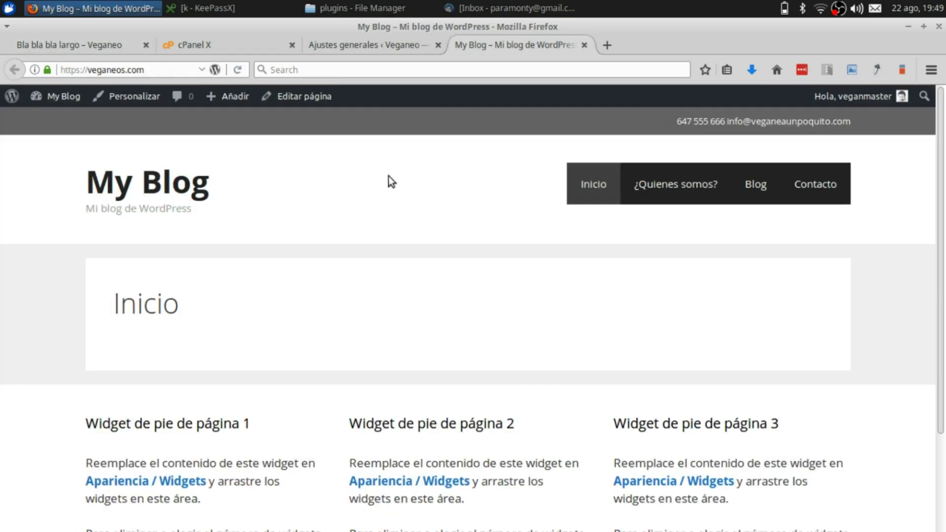
pyautogui.press('F5')
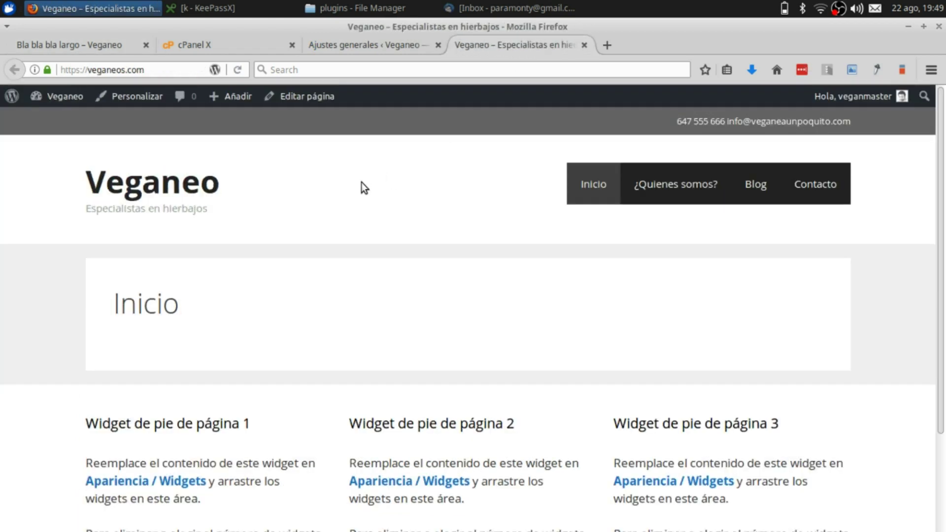
# - Open the Header colour settings in the theme customizer and bring up the colour picker for the header background
pyautogui.click(345, 52)
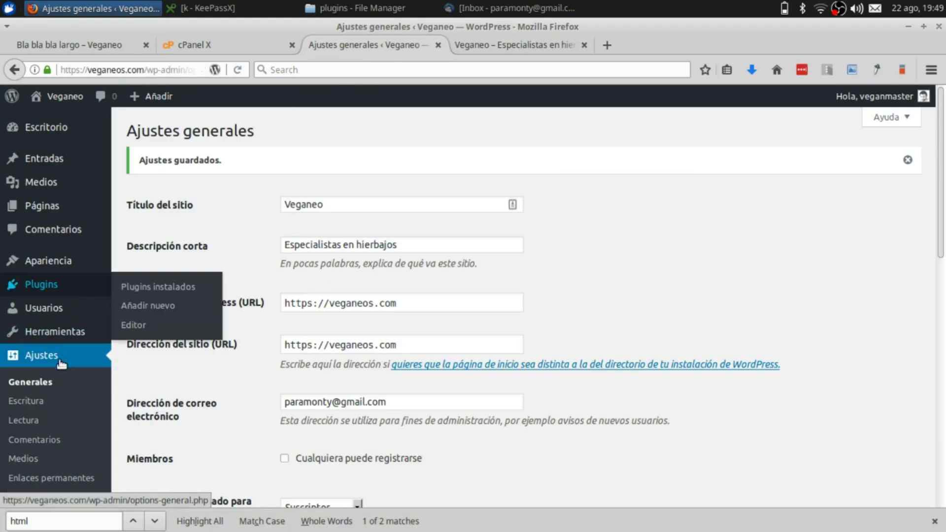
pyautogui.moveTo(32, 259)
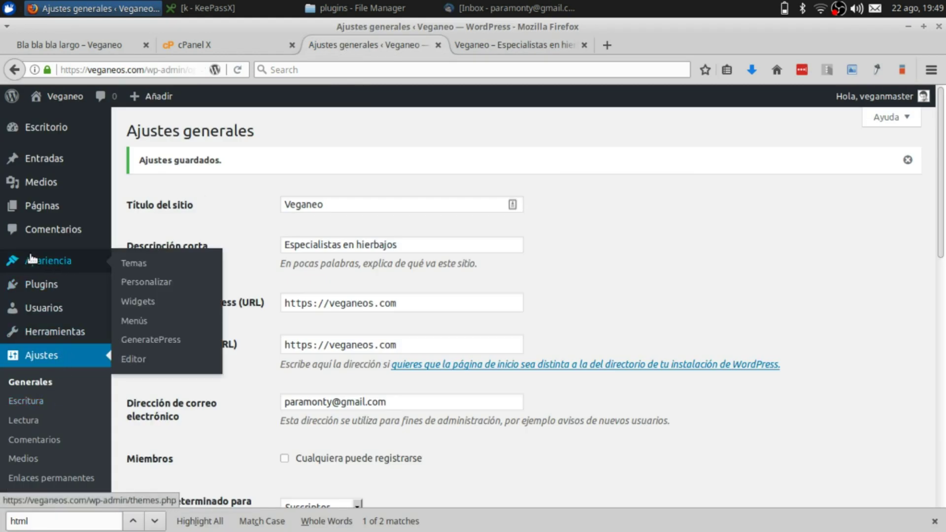
pyautogui.click(169, 282)
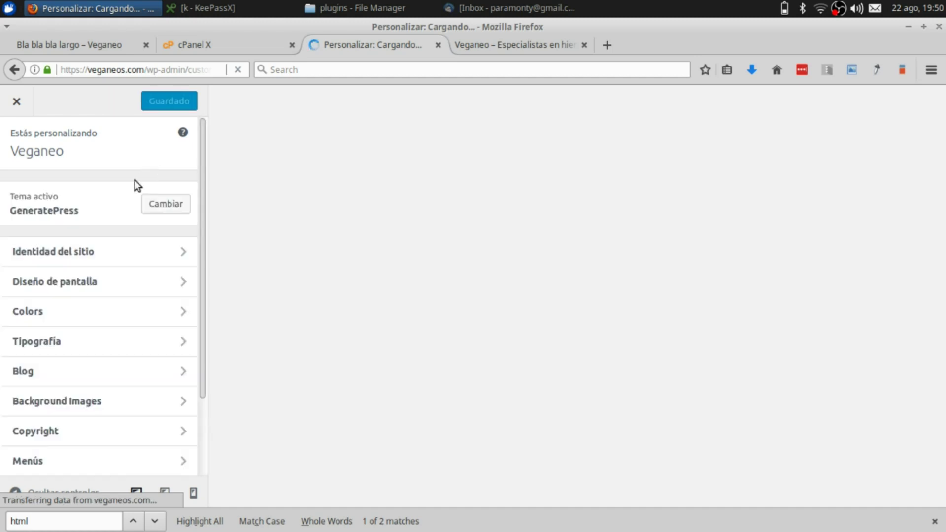
pyautogui.scroll(-3, 76, 264)
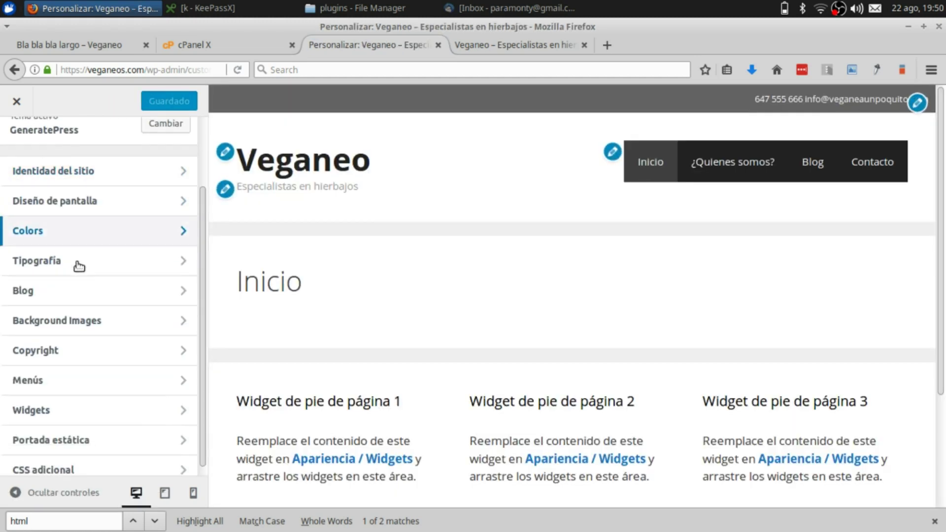
pyautogui.click(179, 233)
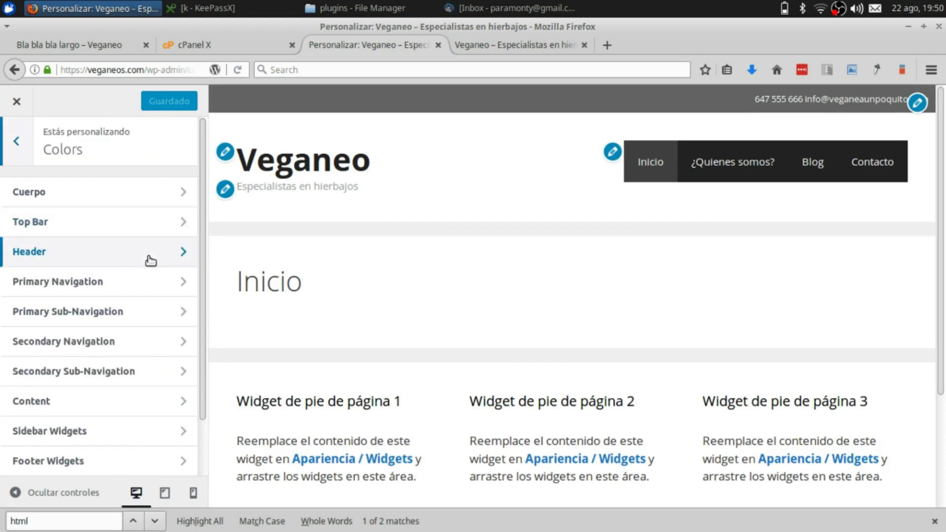
pyautogui.click(182, 253)
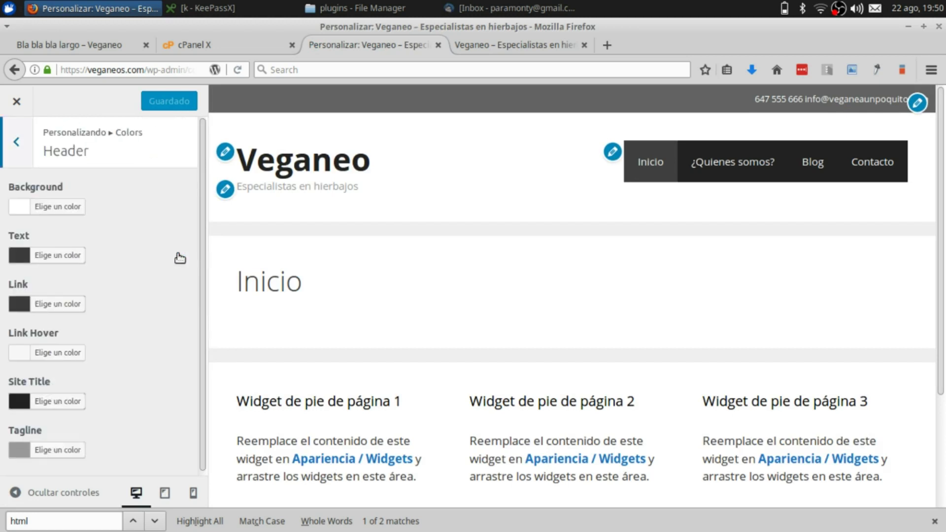
pyautogui.click(47, 207)
pyautogui.moveTo(98, 302)
pyautogui.mouseDown()
pyautogui.moveTo(91, 325)
pyautogui.moveTo(89, 311)
pyautogui.moveTo(71, 317)
pyautogui.mouseUp()
# - Sample the header's green background on the Veganeo example page and copy its hex code #BAFFDA, returning to the site's front page
pyautogui.click(70, 44)
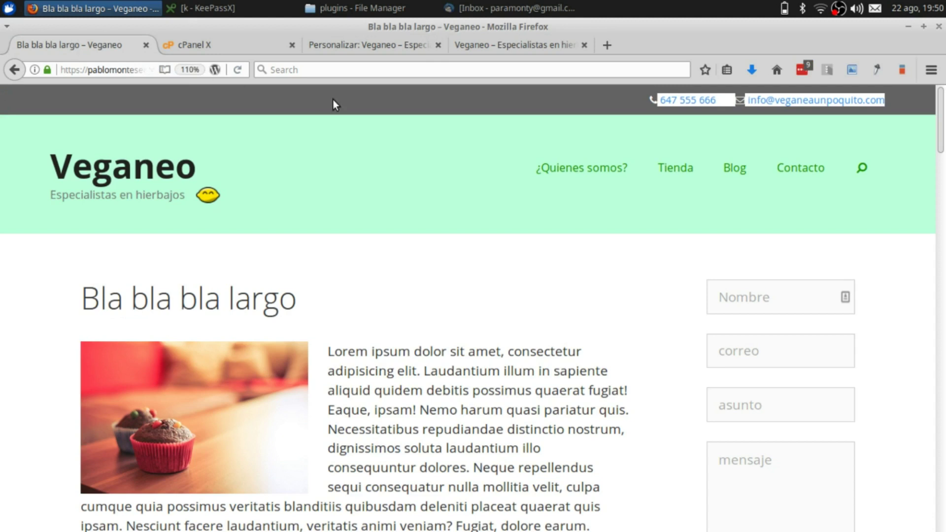
pyautogui.click(876, 69)
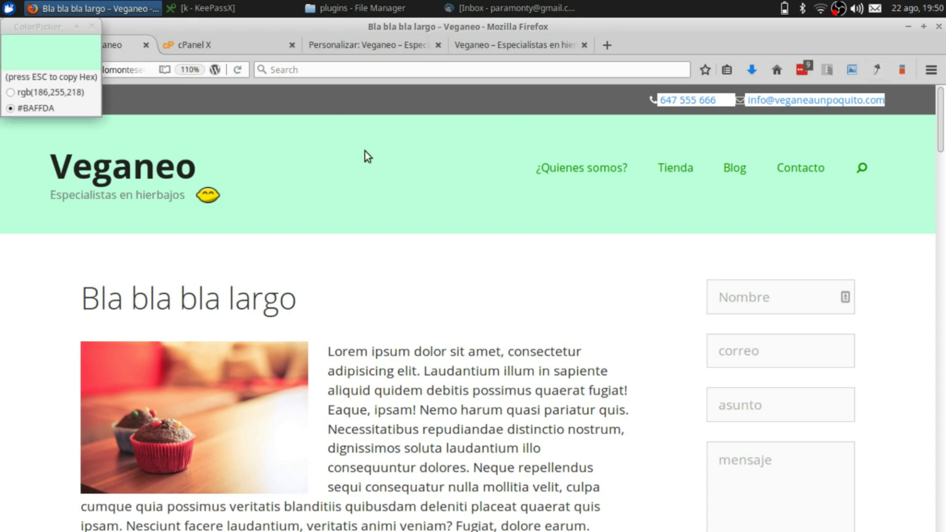
pyautogui.press('Escape')
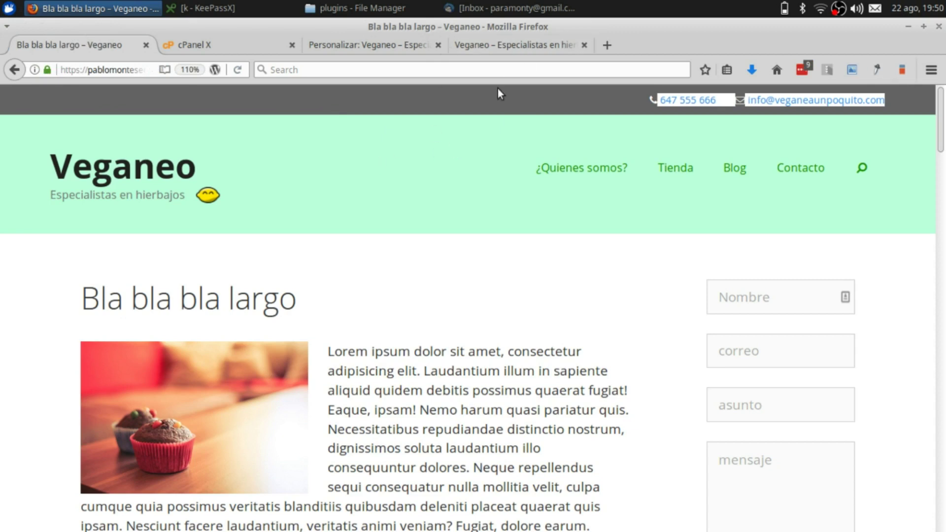
pyautogui.click(503, 45)
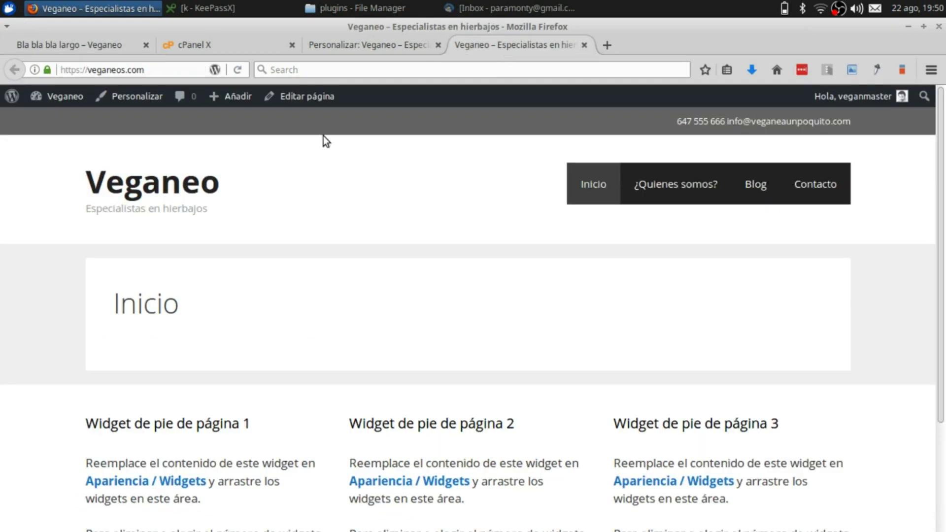
# - Set the header background colour to #baffda in the theme customizer and publish the change
pyautogui.click(363, 43)
pyautogui.click(33, 222)
pyautogui.hotkey('ctrl', 'a')
pyautogui.write('#baffda')
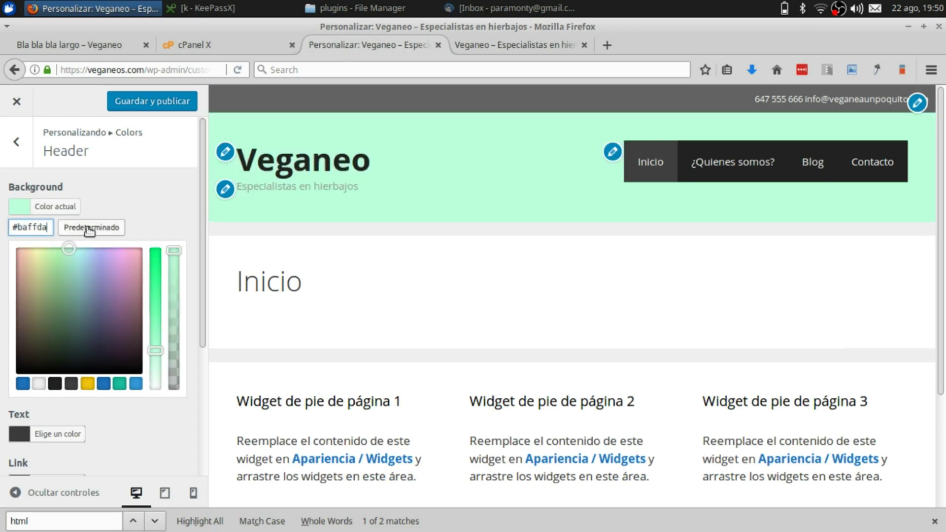
pyautogui.scroll(-5, 79, 372)
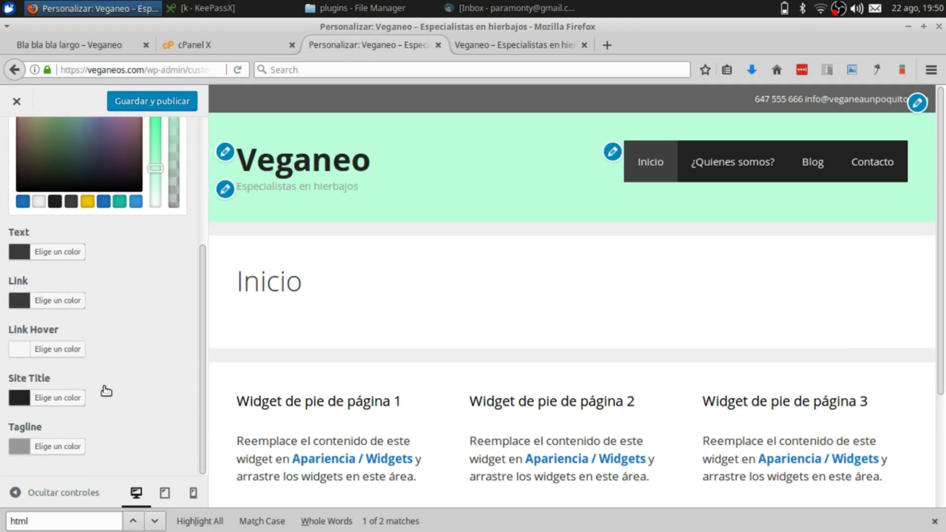
pyautogui.scroll(3, 112, 365)
pyautogui.click(132, 100)
# - Compare the example page's menu with the site's front page and clear the Primary Navigation background colour
pyautogui.click(105, 45)
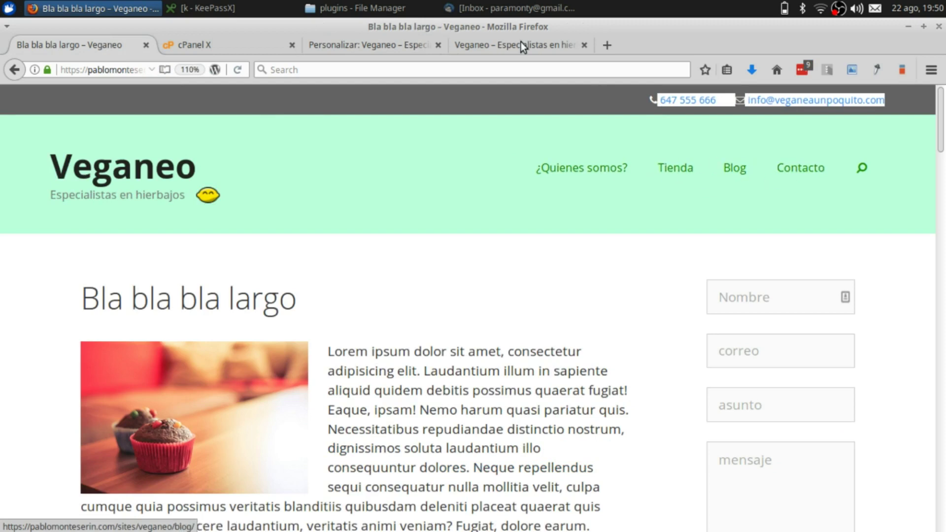
pyautogui.click(486, 44)
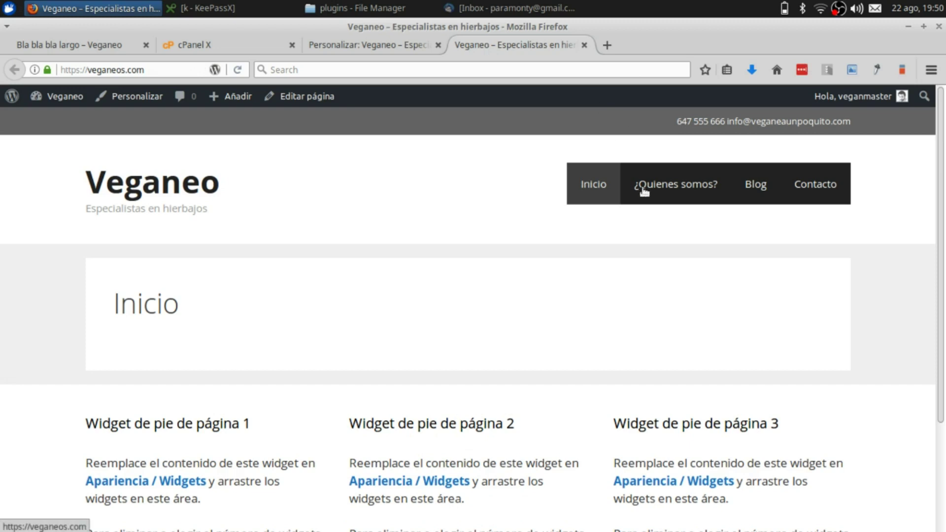
pyautogui.click(367, 44)
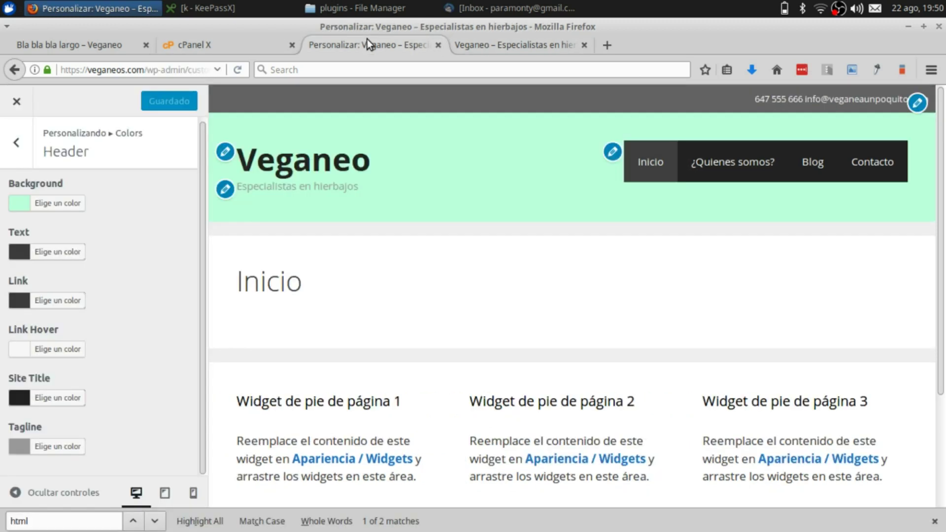
pyautogui.click(16, 143)
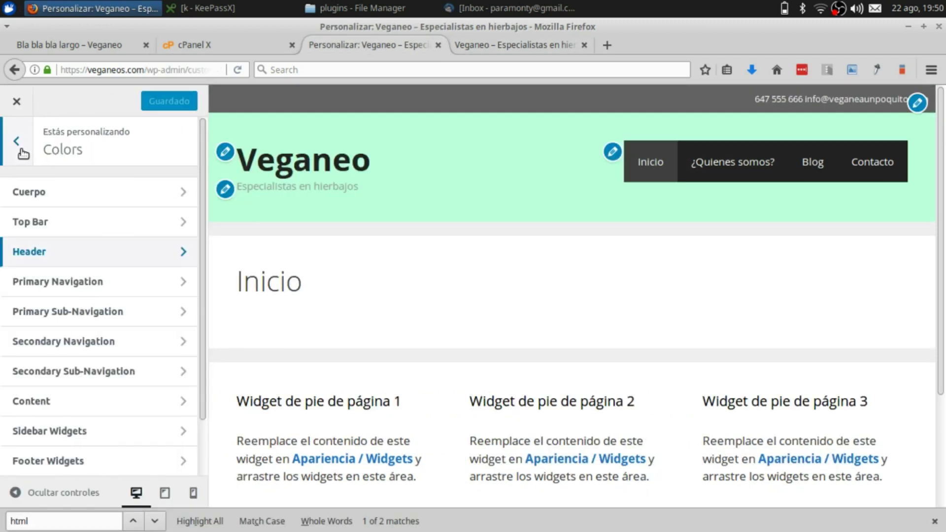
pyautogui.click(154, 284)
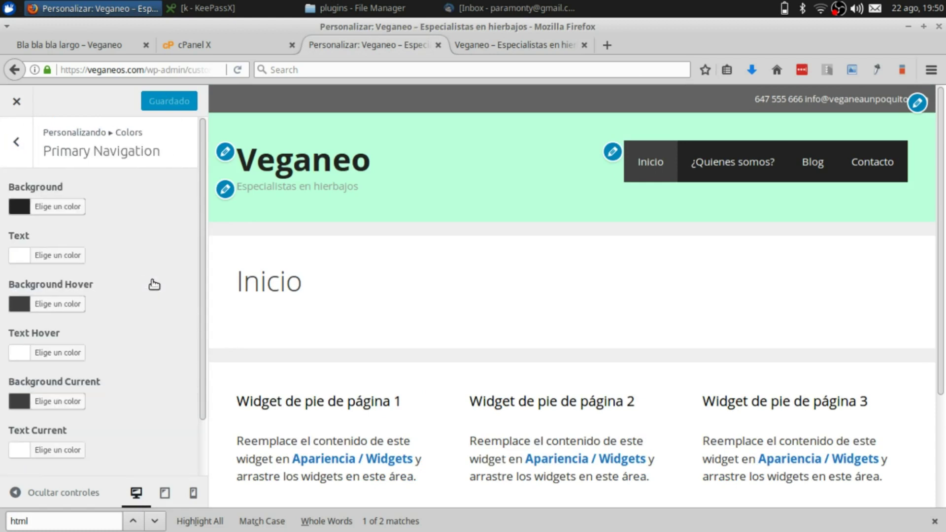
pyautogui.click(50, 206)
pyautogui.tripleClick(50, 232)
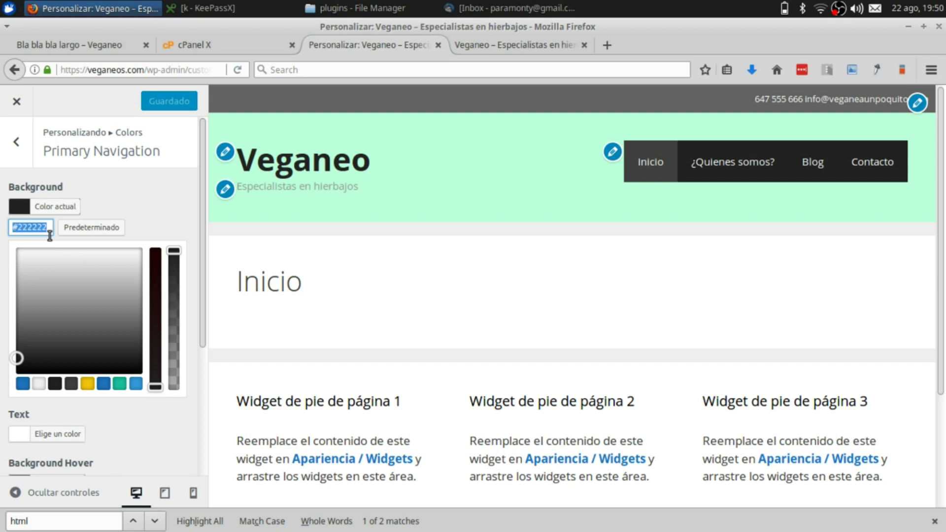
pyautogui.press('BackSpace')
pyautogui.click(163, 413)
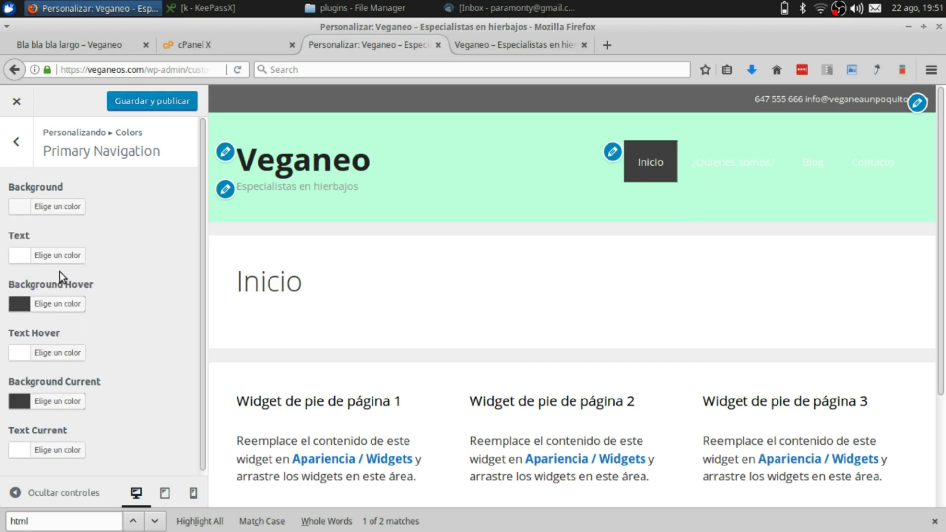
# - Set the Primary Navigation text colour to green #368200 to resemble the example page's menu links, and publish the change
pyautogui.click(37, 43)
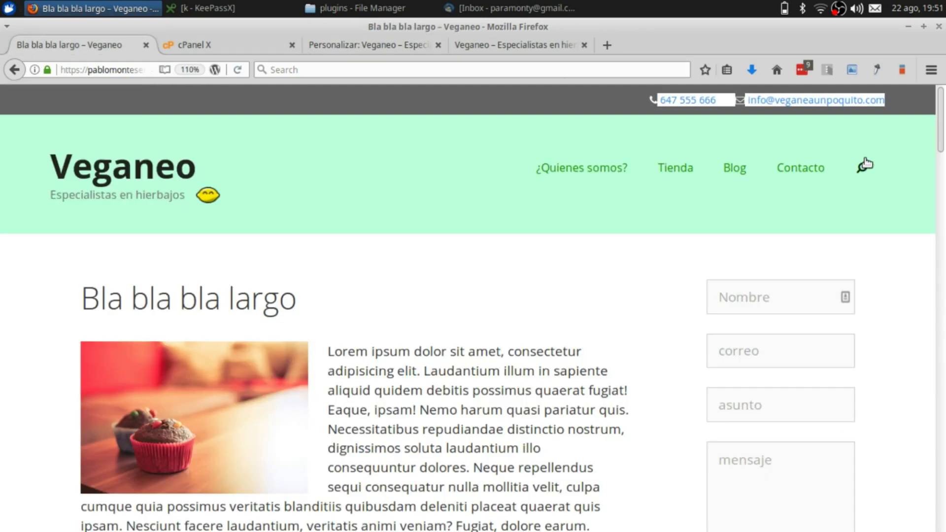
pyautogui.click(876, 70)
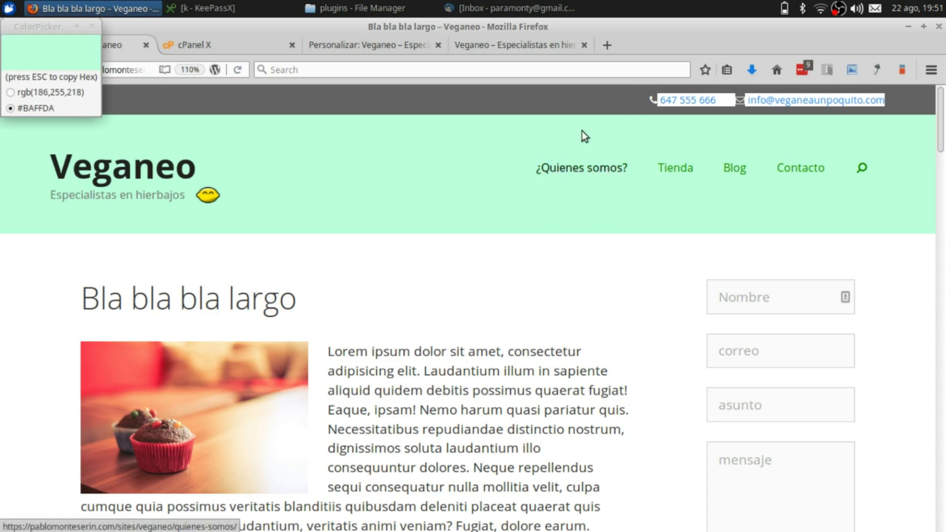
pyautogui.click(519, 44)
pyautogui.click(312, 44)
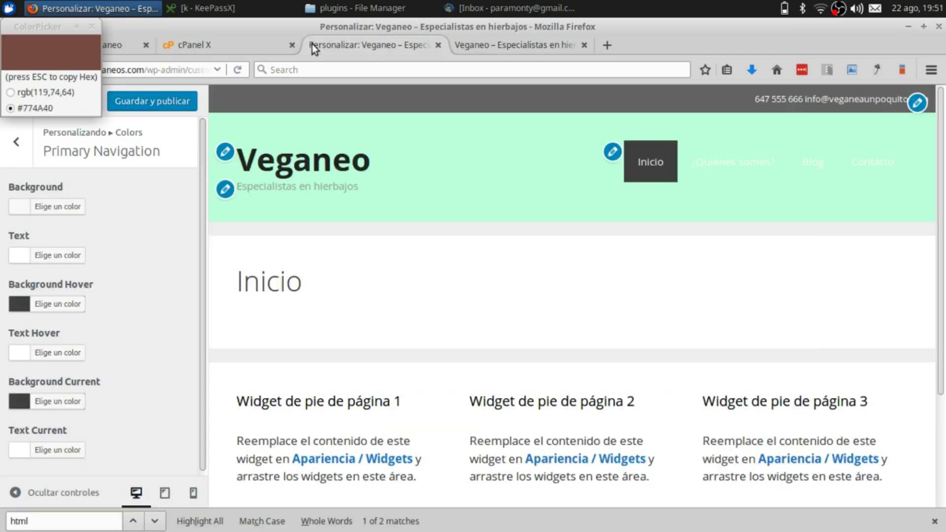
pyautogui.click(64, 255)
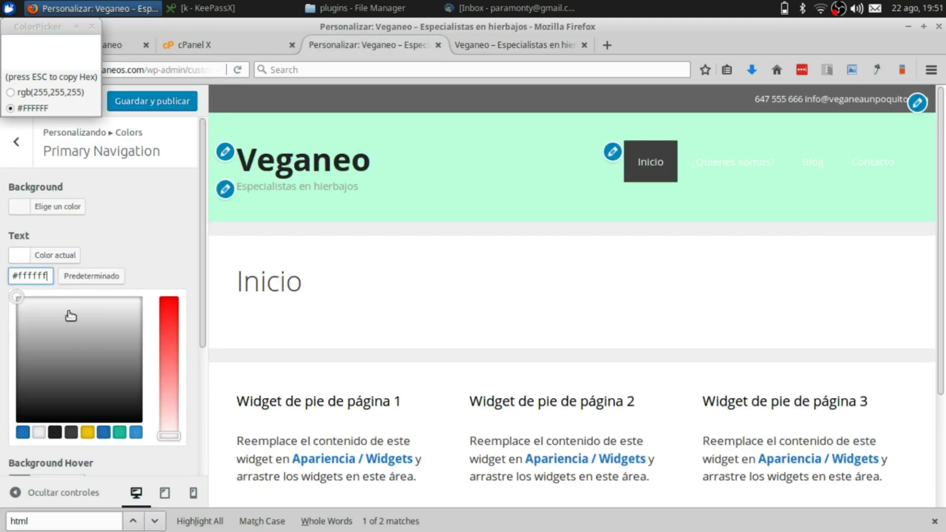
pyautogui.click(124, 436)
pyautogui.moveTo(99, 406); pyautogui.dragTo(50, 359)
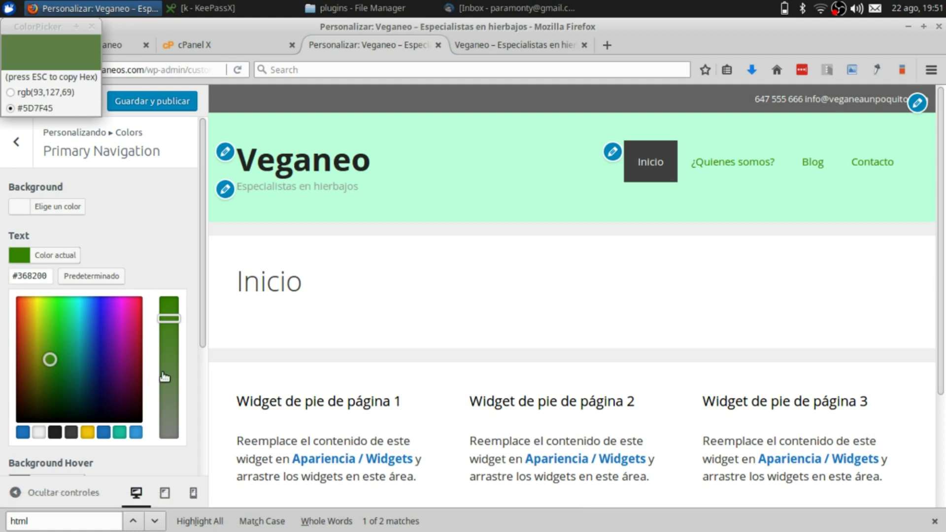
pyautogui.click(147, 238)
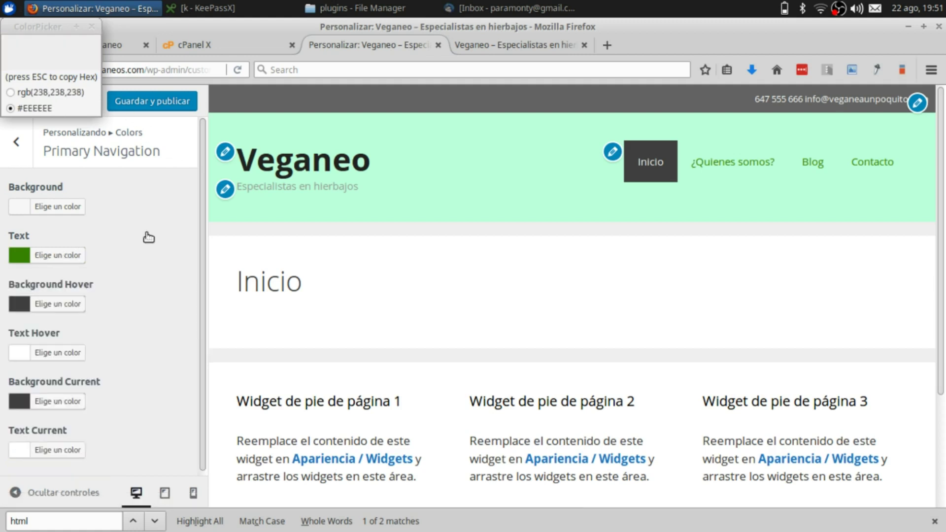
pyautogui.press('Escape')
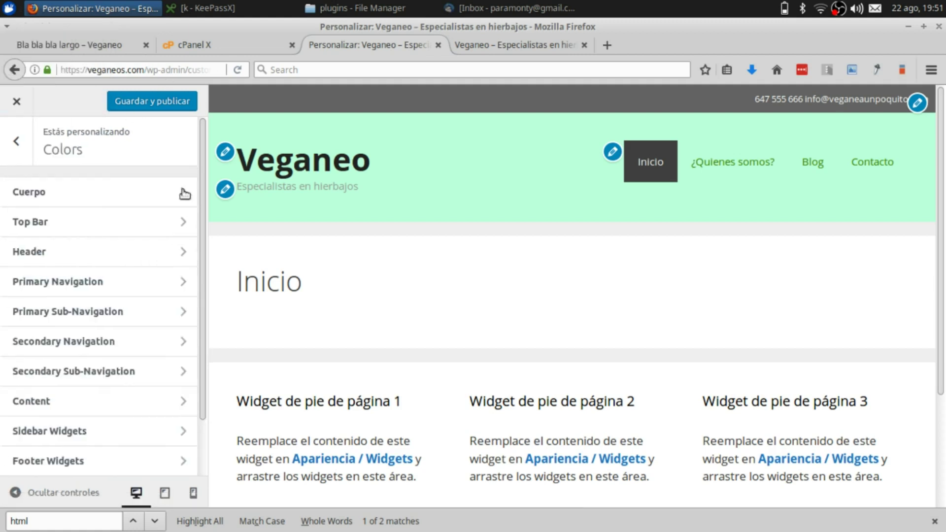
pyautogui.click(148, 103)
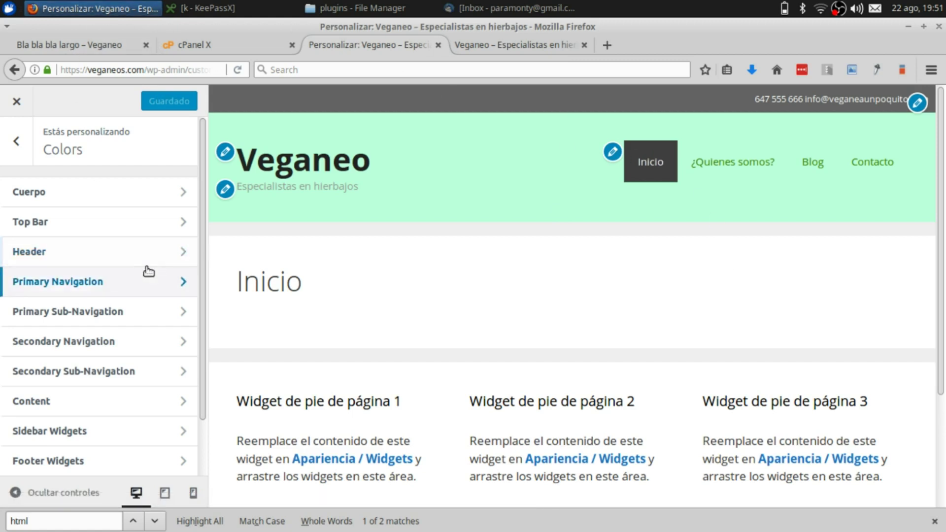
# - Clear the Background Current colour of the Primary Navigation and publish the change
pyautogui.click(163, 277)
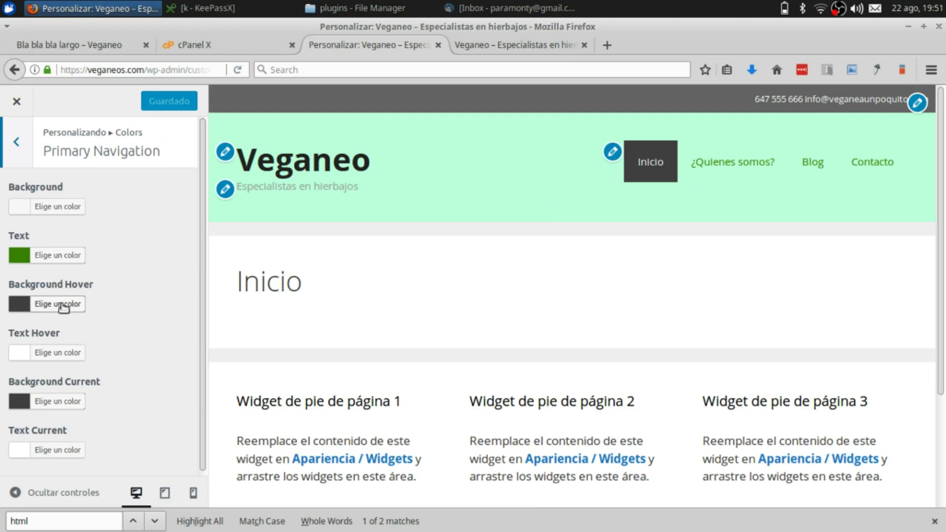
pyautogui.click(72, 401)
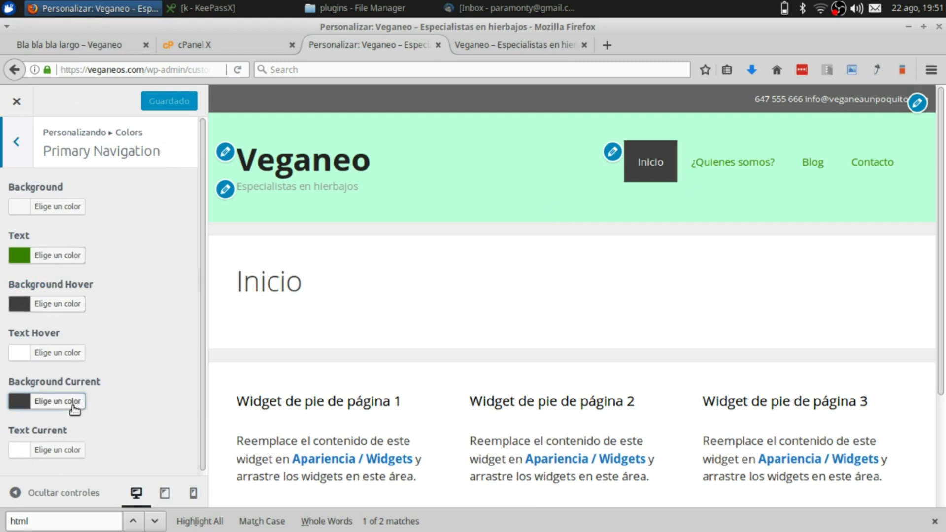
pyautogui.tripleClick(49, 422)
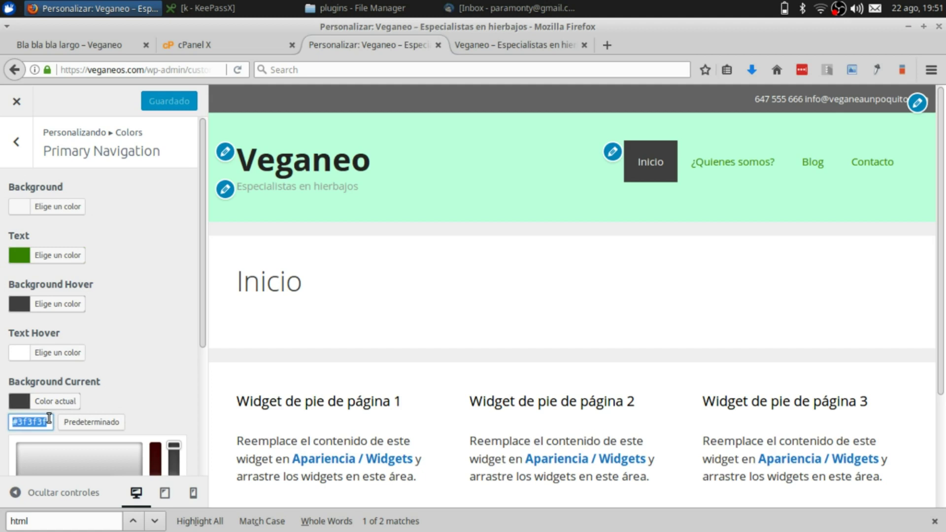
pyautogui.press('Escape')
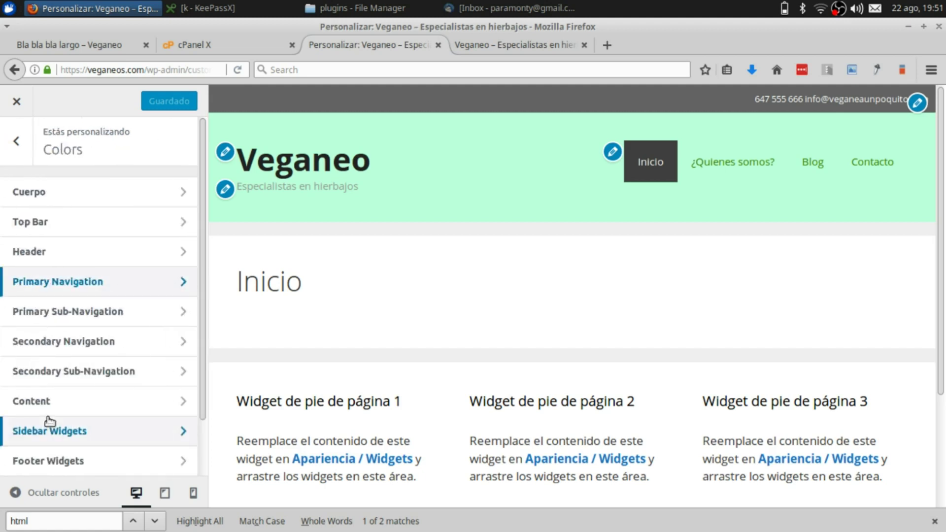
pyautogui.click(73, 314)
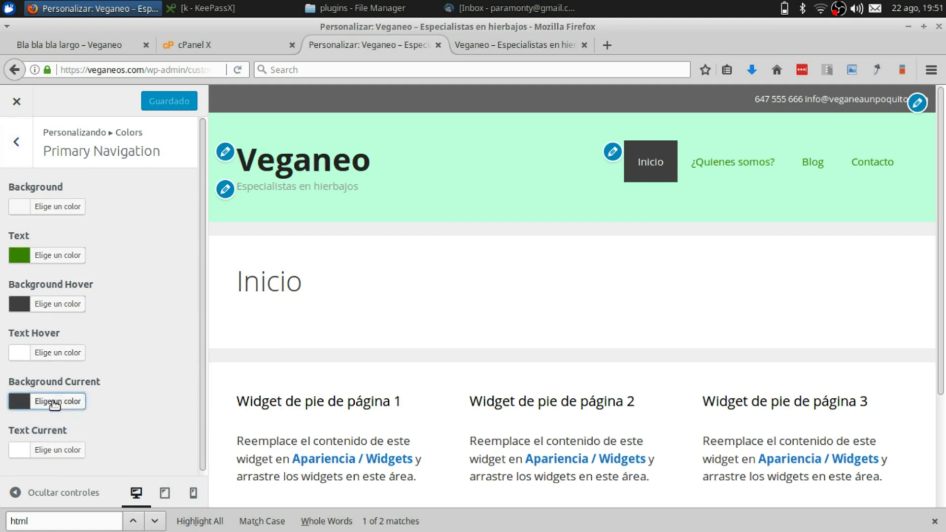
pyautogui.click(54, 403)
pyautogui.press('BackSpace')
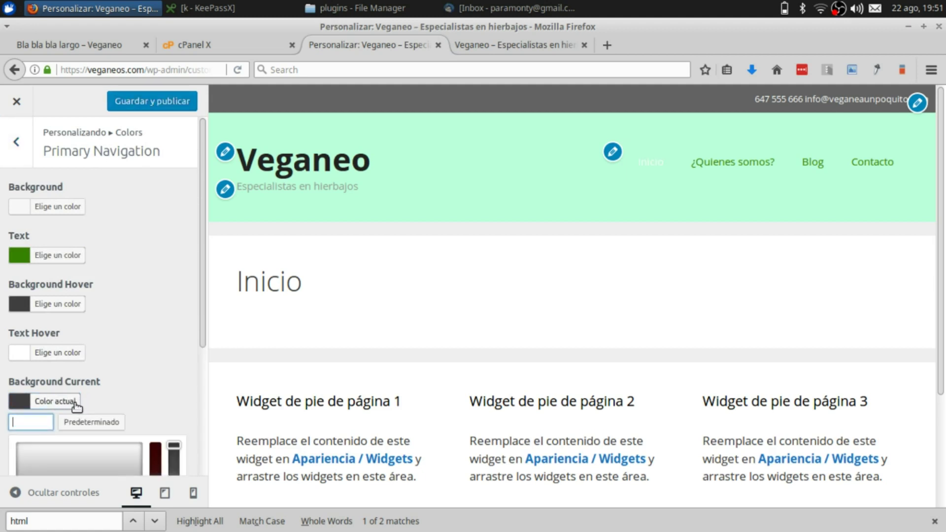
pyautogui.click(143, 102)
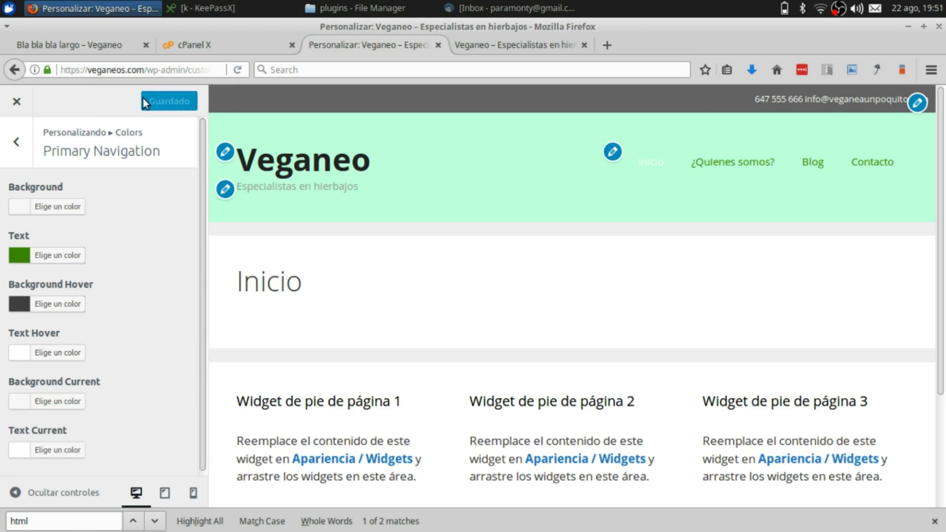
# - Check the example page's menu and try to pick a different Text Current colour for the Primary Navigation, publishing the result
pyautogui.click(108, 41)
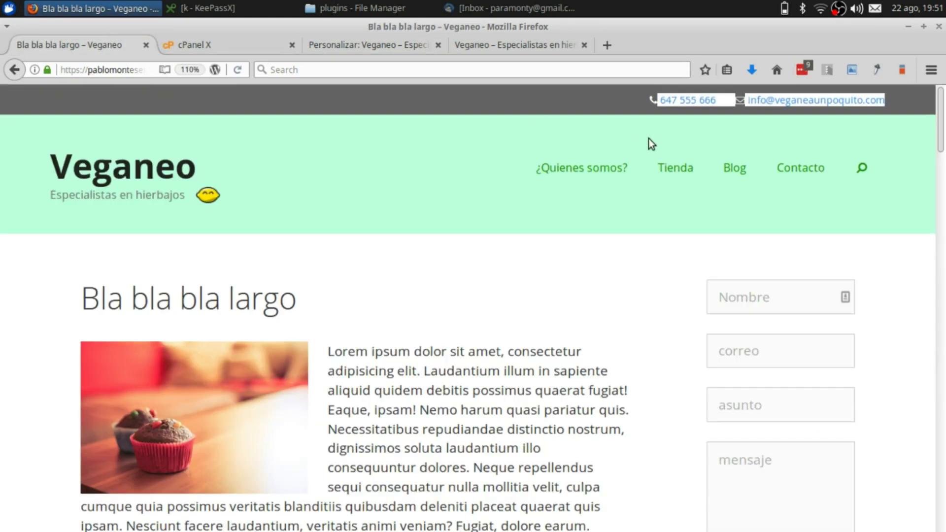
pyautogui.click(527, 51)
pyautogui.click(381, 43)
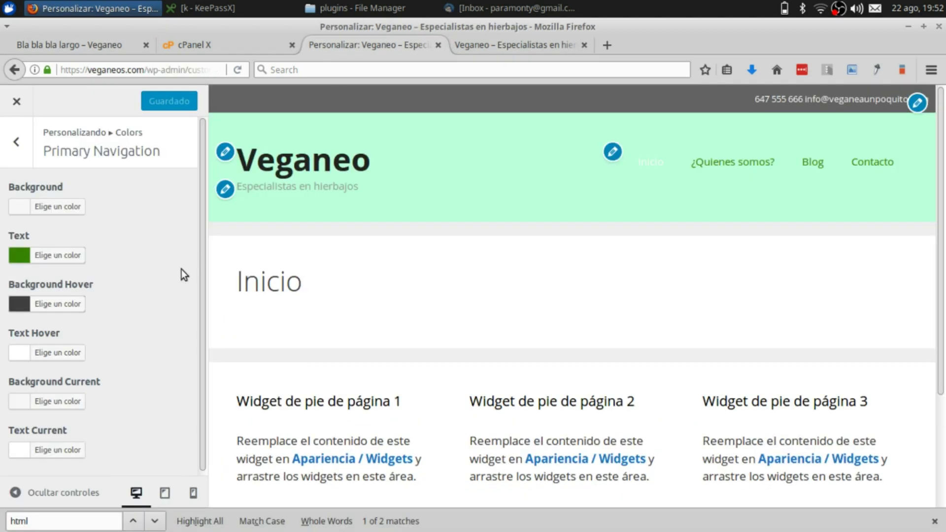
pyautogui.scroll(-1, 61, 286)
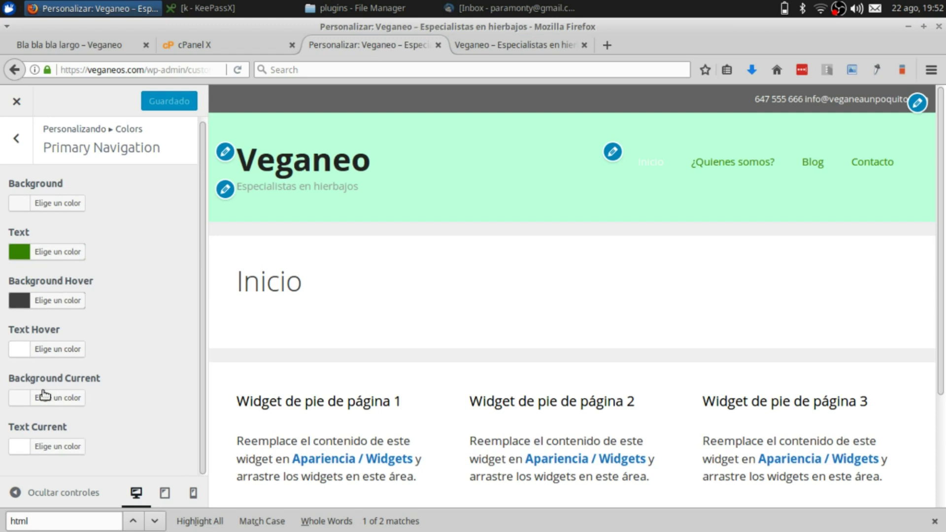
pyautogui.click(58, 446)
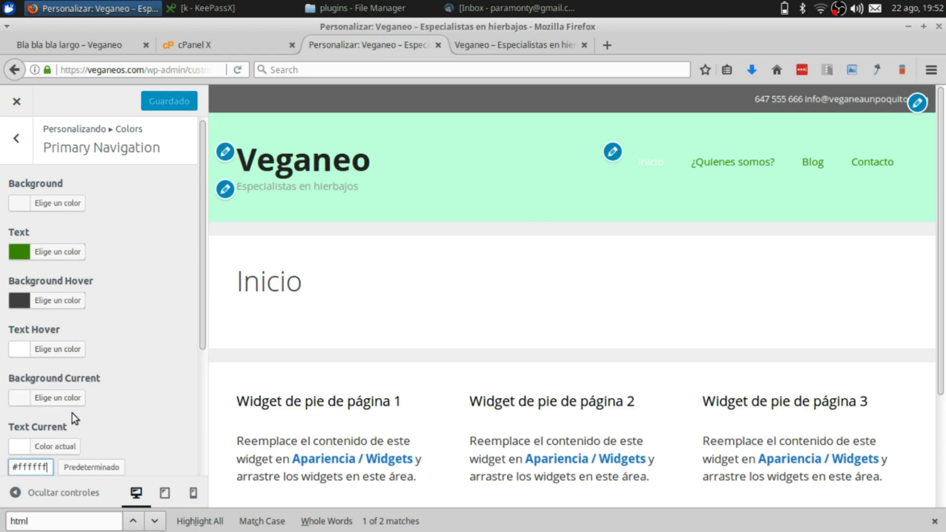
pyautogui.scroll(-5, 140, 383)
pyautogui.moveTo(91, 394); pyautogui.dragTo(183, 116)
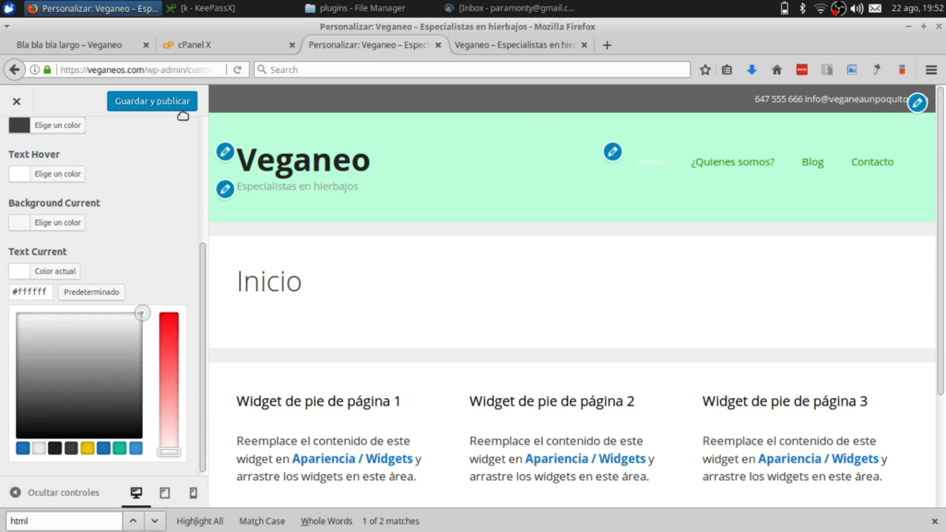
pyautogui.click(173, 106)
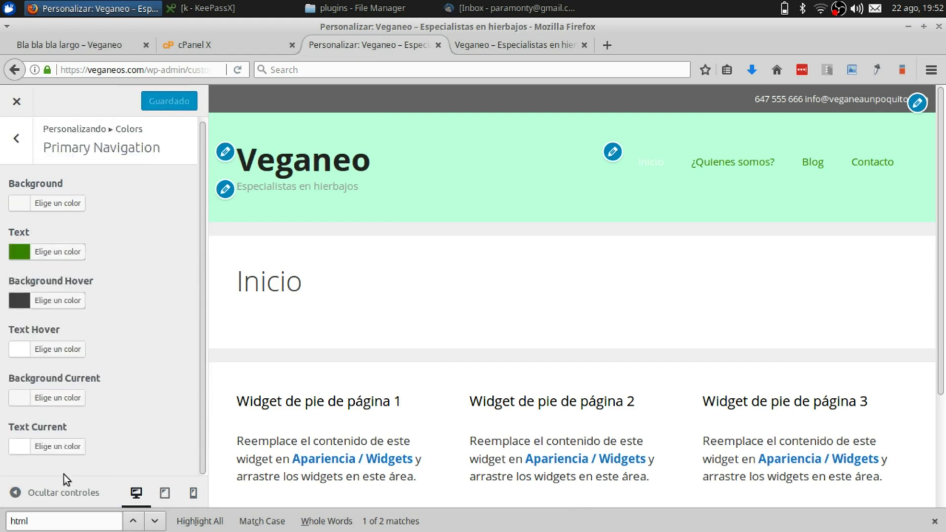
# - Set the Primary Navigation's Text Current colour to black, publish it, and compare the example page's menu with the site's front page
pyautogui.click(68, 449)
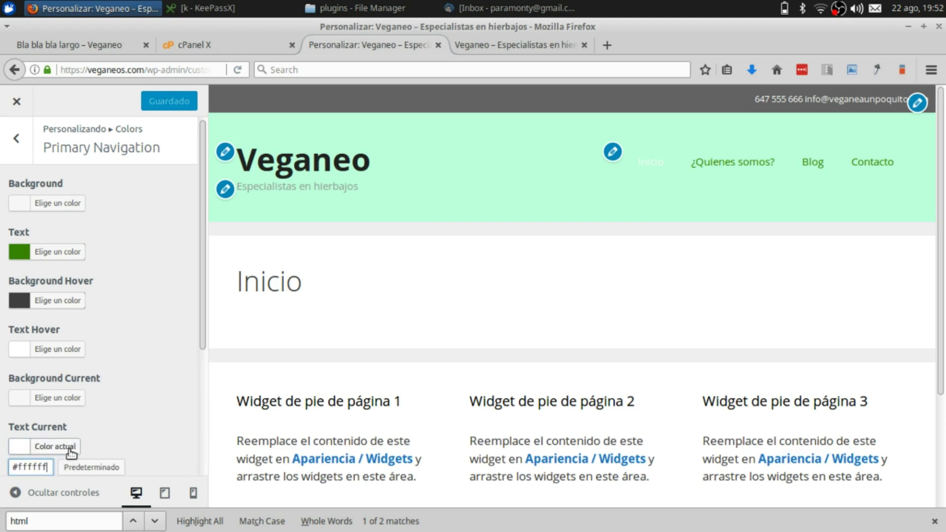
pyautogui.scroll(-4, 179, 454)
pyautogui.moveTo(169, 449); pyautogui.dragTo(207, 460)
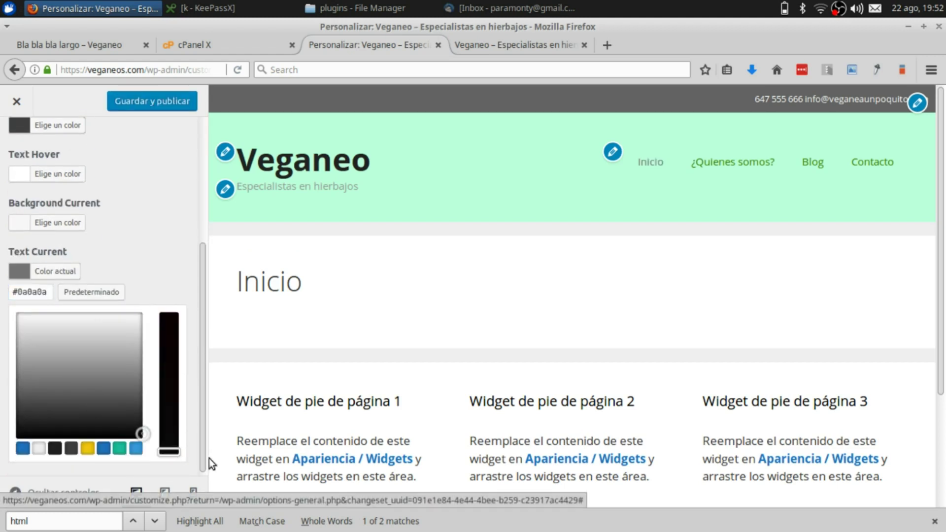
pyautogui.moveTo(106, 348); pyautogui.dragTo(142, 443)
pyautogui.click(132, 97)
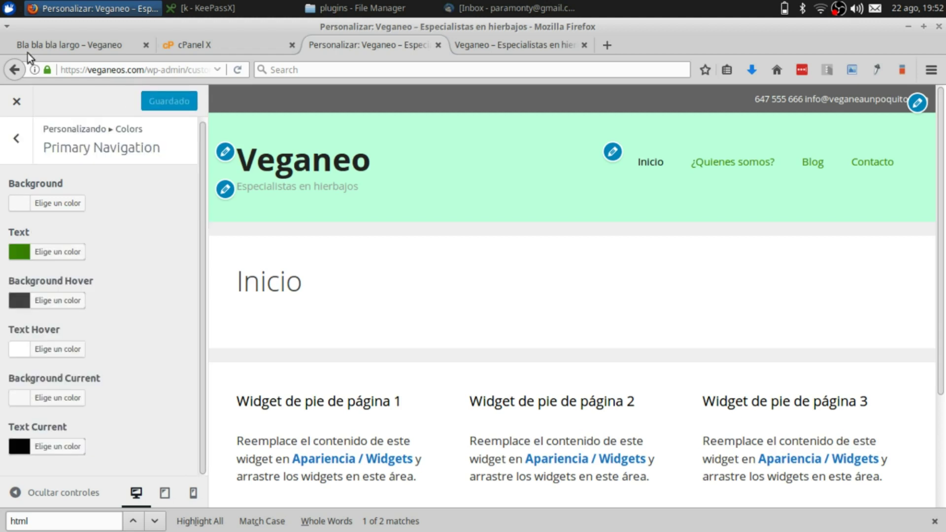
pyautogui.click(36, 47)
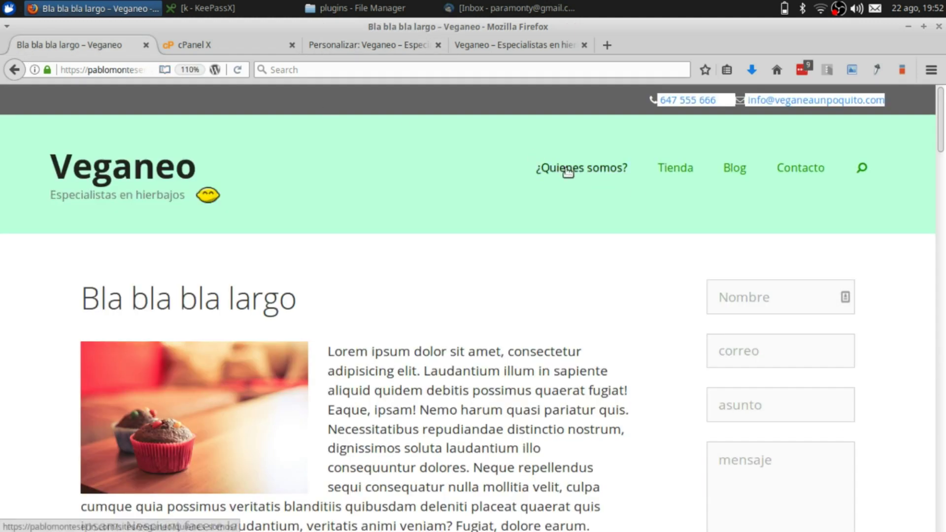
pyautogui.click(508, 43)
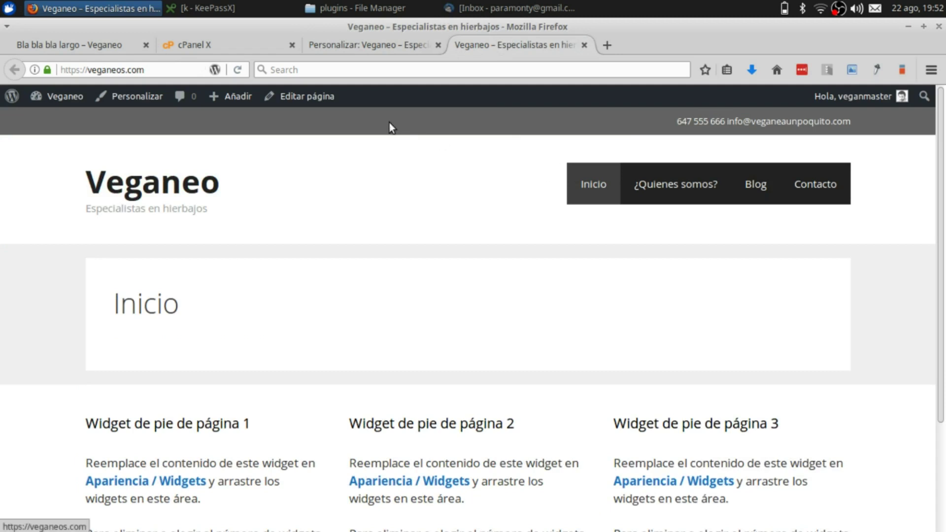
# - Refresh the site's front page to check it, clear the Primary Navigation's Background Hover colour, and publish the change
pyautogui.press('F5')
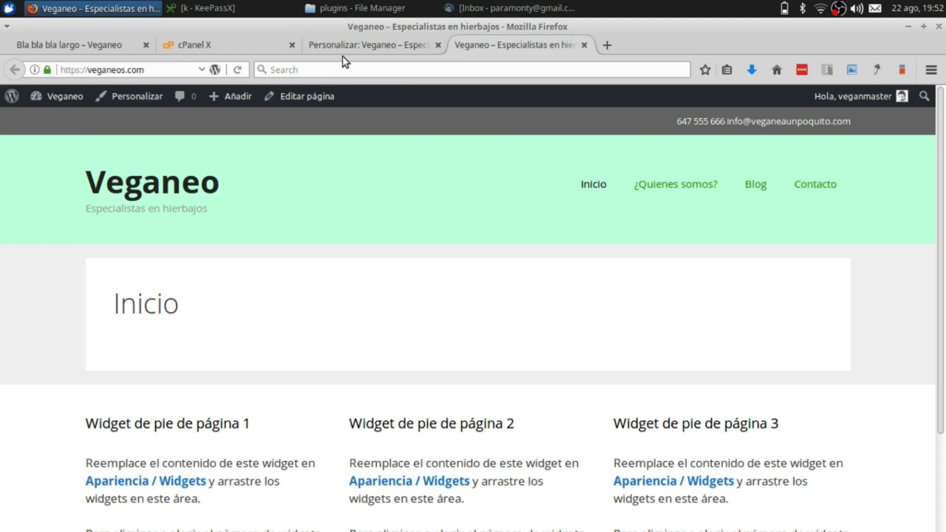
pyautogui.click(338, 39)
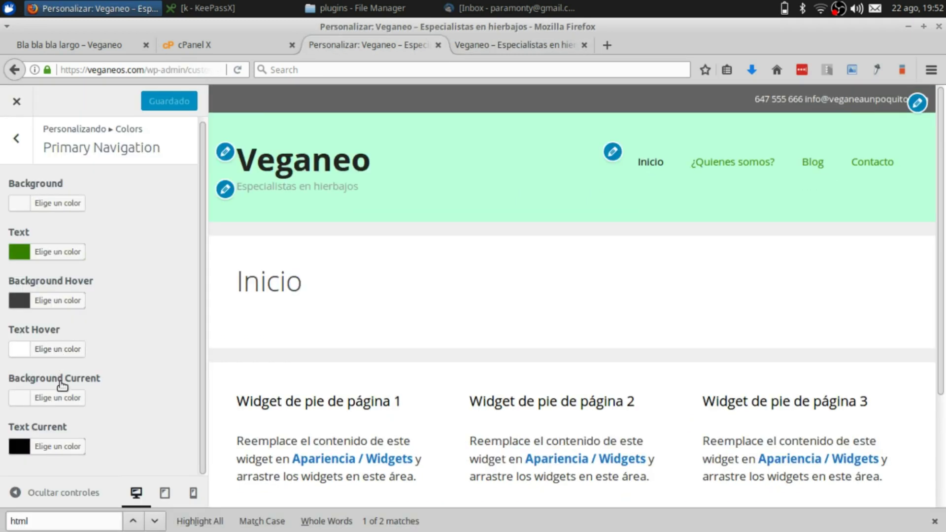
pyautogui.click(44, 295)
pyautogui.click(52, 321)
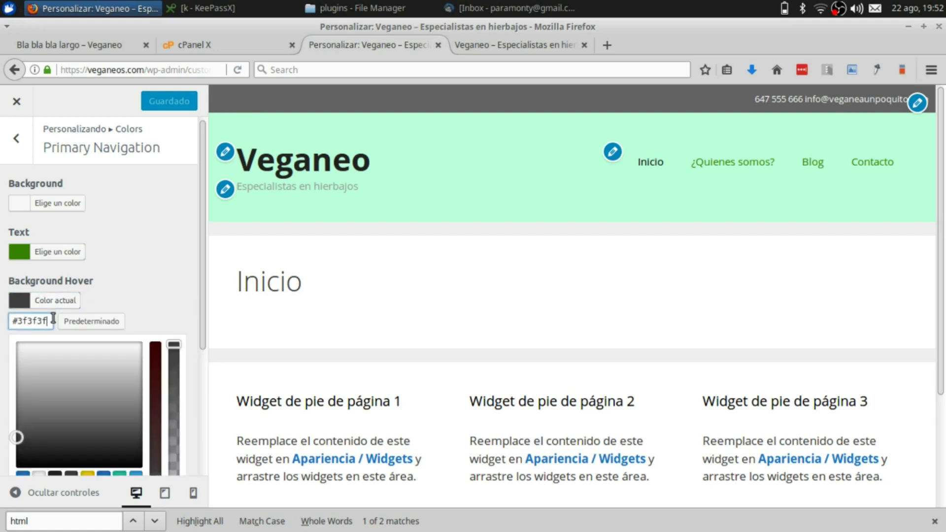
pyautogui.hotkey('ctrl', 'a')
pyautogui.press('BackSpace')
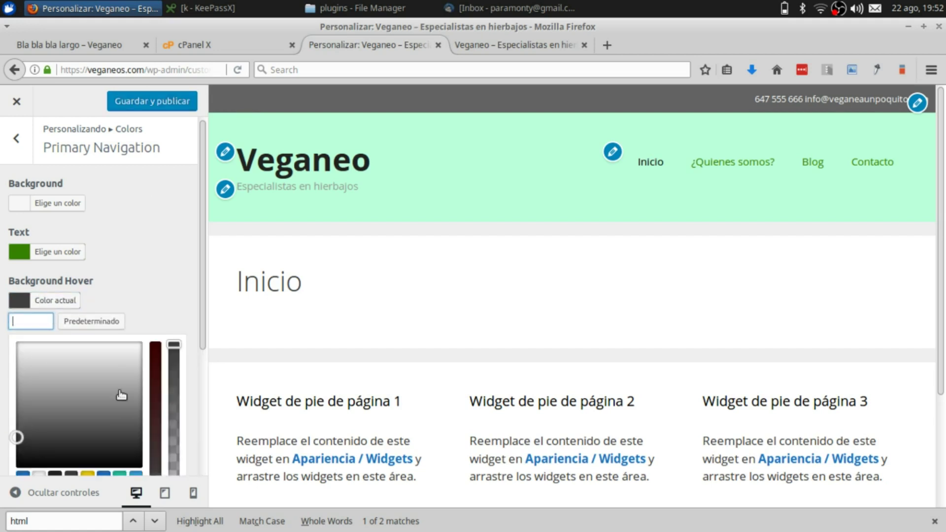
pyautogui.click(158, 96)
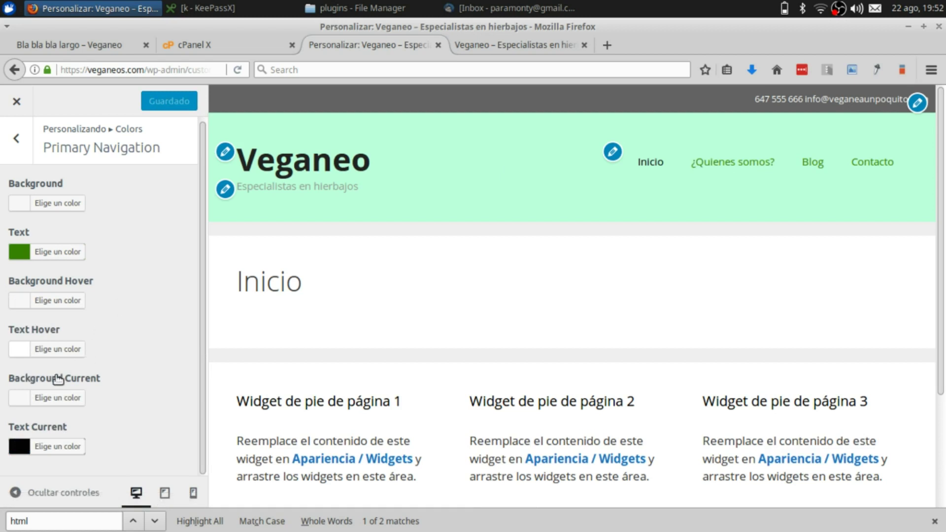
# - Set the Primary Navigation's Text Hover colour to near-black #020202, publish it, and compare the example page with the site's front page
pyautogui.click(57, 349)
pyautogui.moveTo(81, 405); pyautogui.dragTo(160, 472)
pyautogui.scroll(-2, 88, 406)
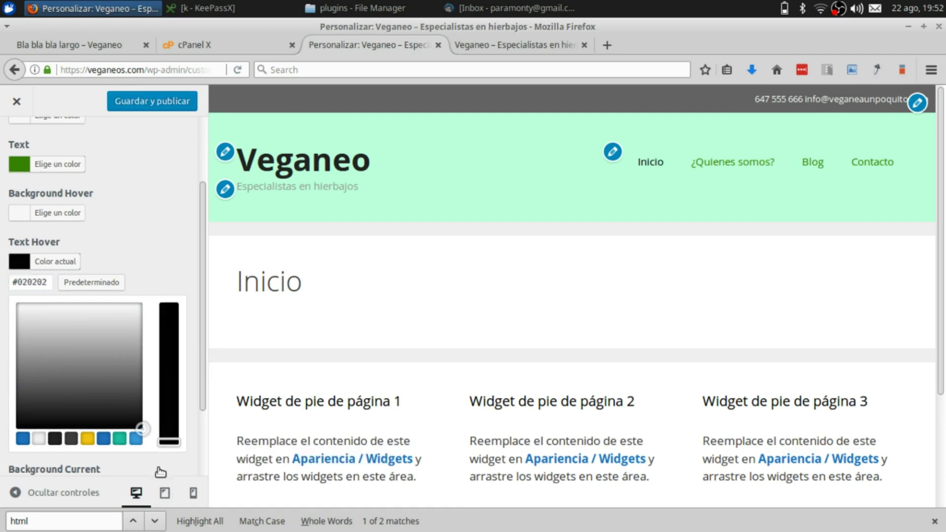
pyautogui.click(160, 472)
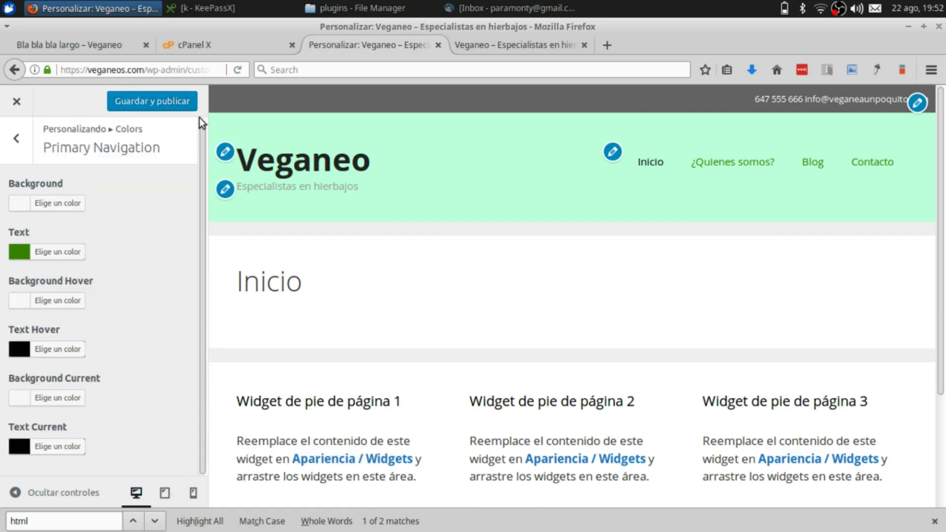
pyautogui.click(175, 99)
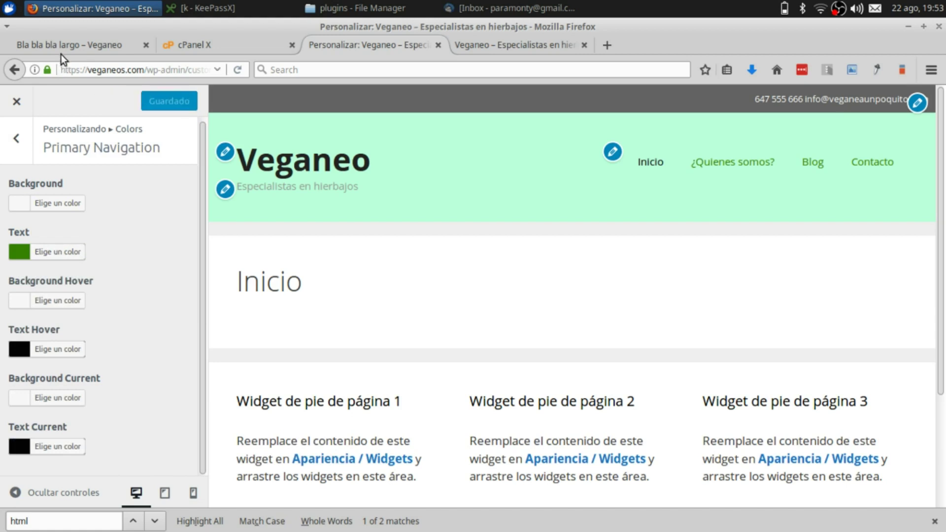
pyautogui.click(62, 50)
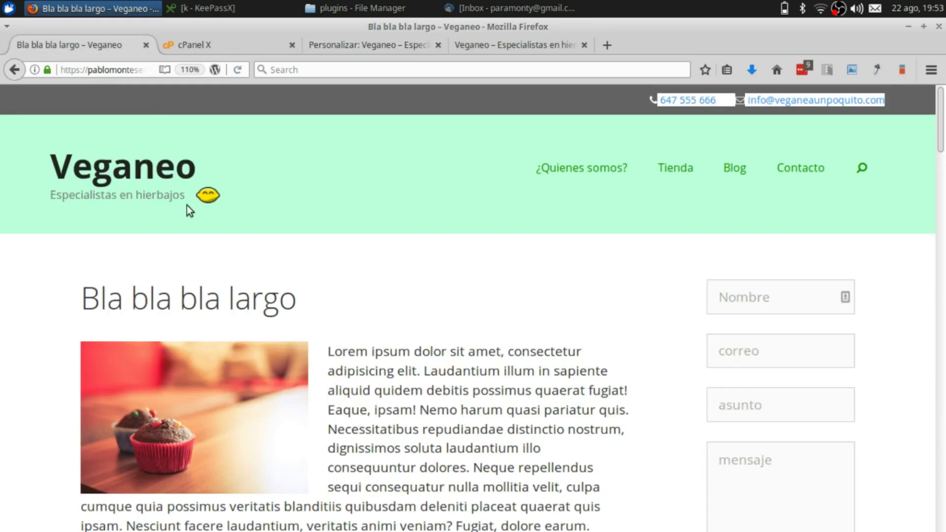
pyautogui.click(463, 48)
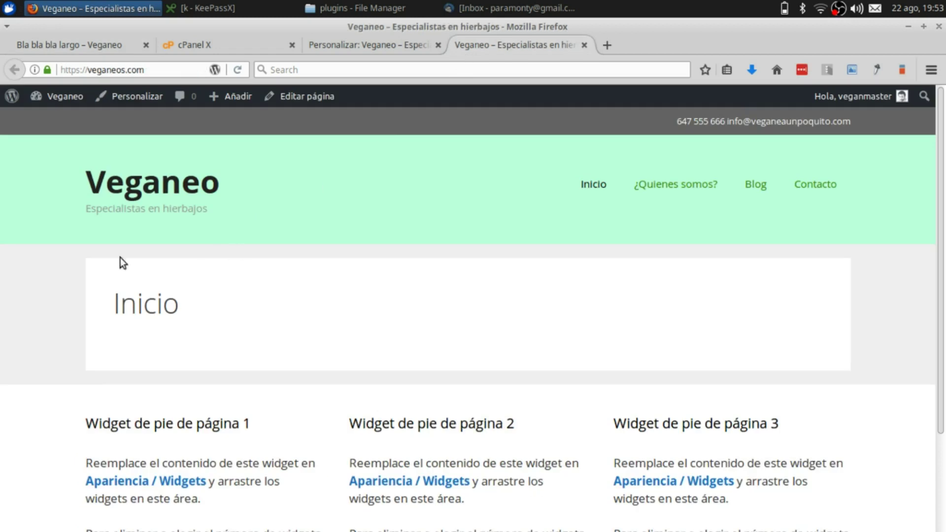
# - Set the body (Cuerpo) background colour to white #ffffff, publish it, and check the result against the example page's content area
pyautogui.click(377, 47)
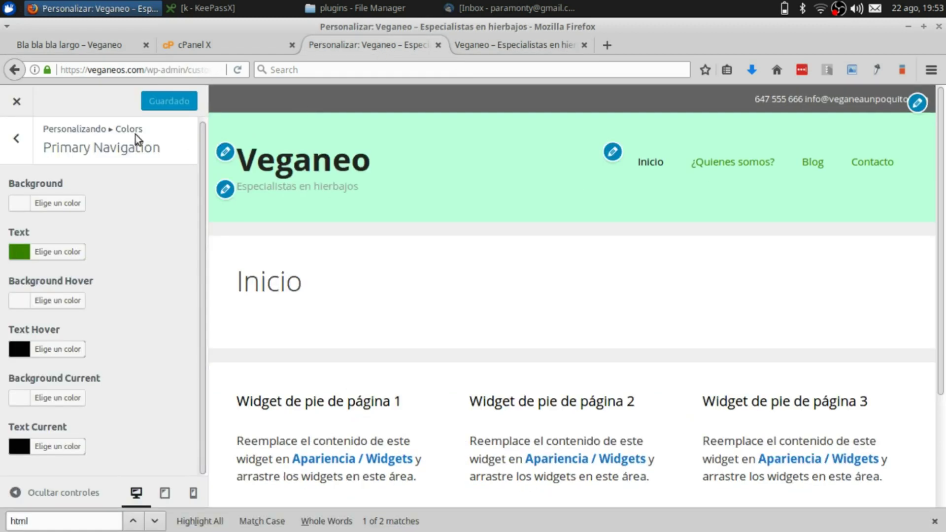
pyautogui.click(17, 138)
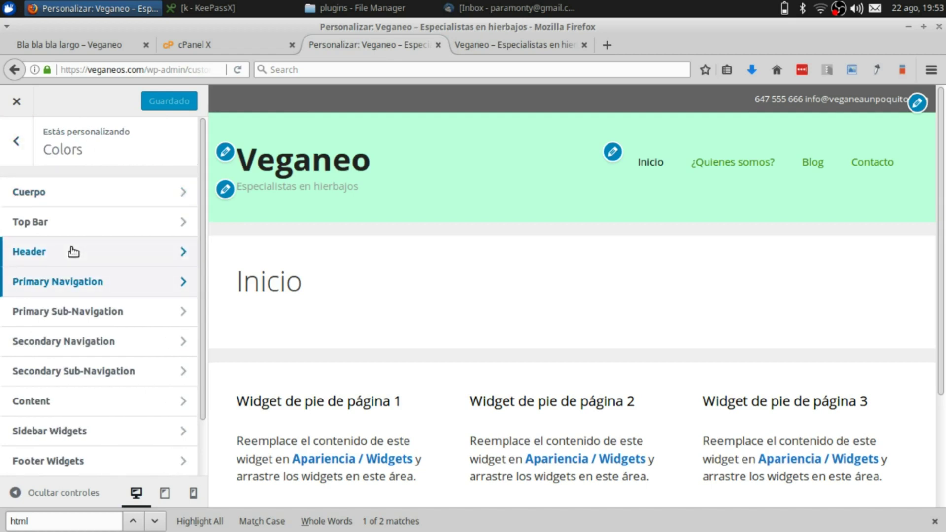
pyautogui.scroll(-2, 70, 402)
pyautogui.scroll(2, 70, 402)
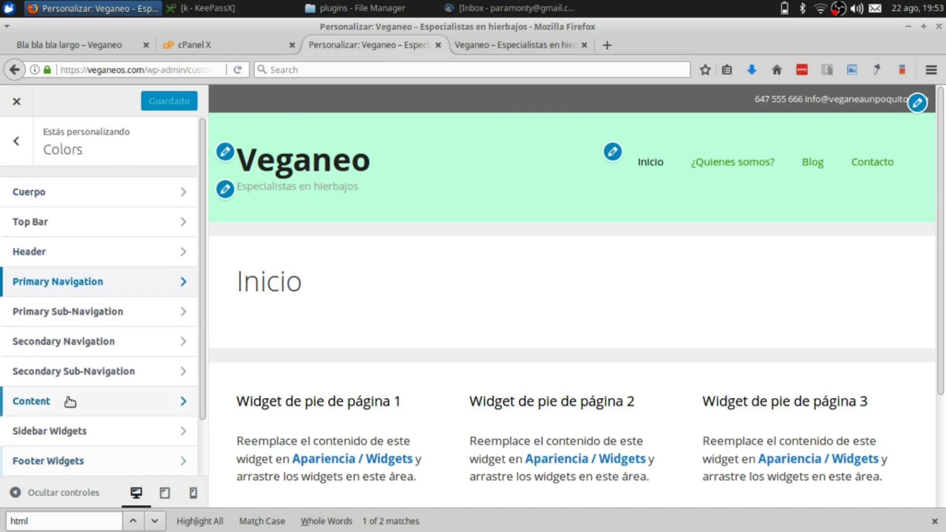
pyautogui.click(171, 205)
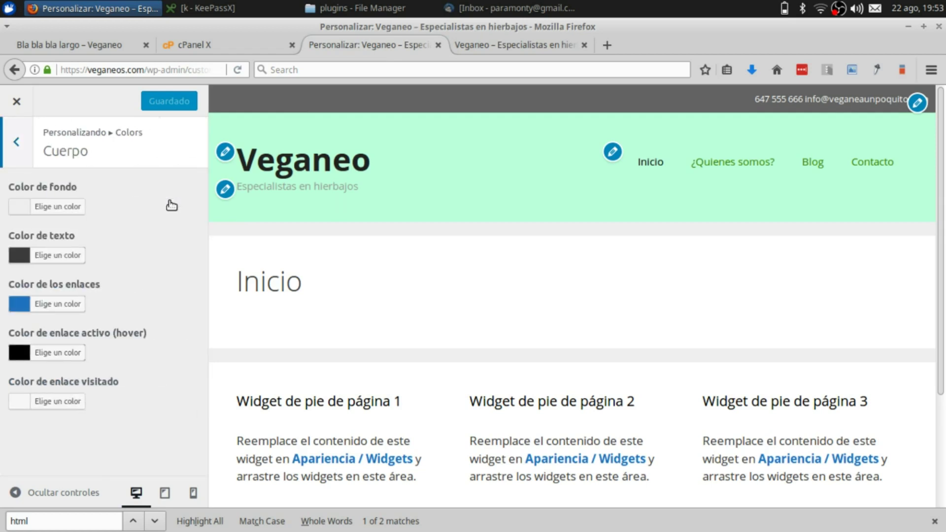
pyautogui.click(39, 212)
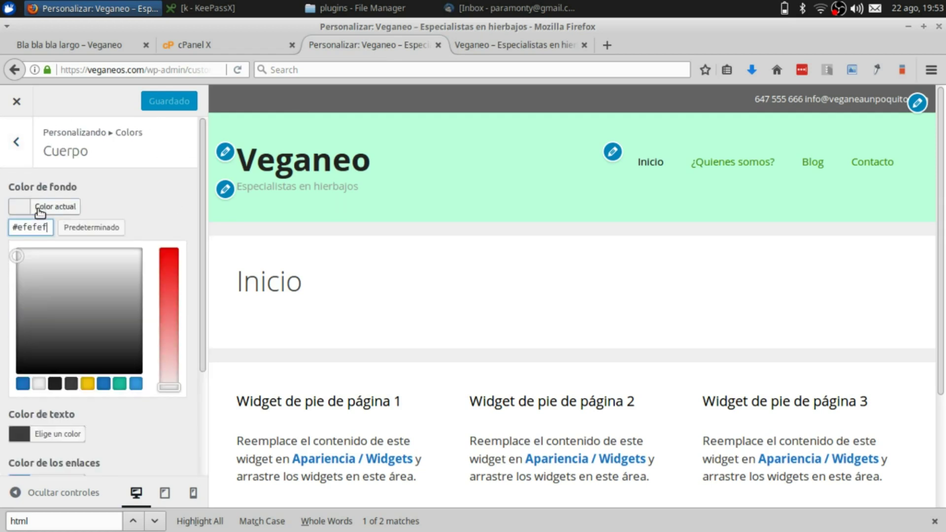
pyautogui.click(16, 249)
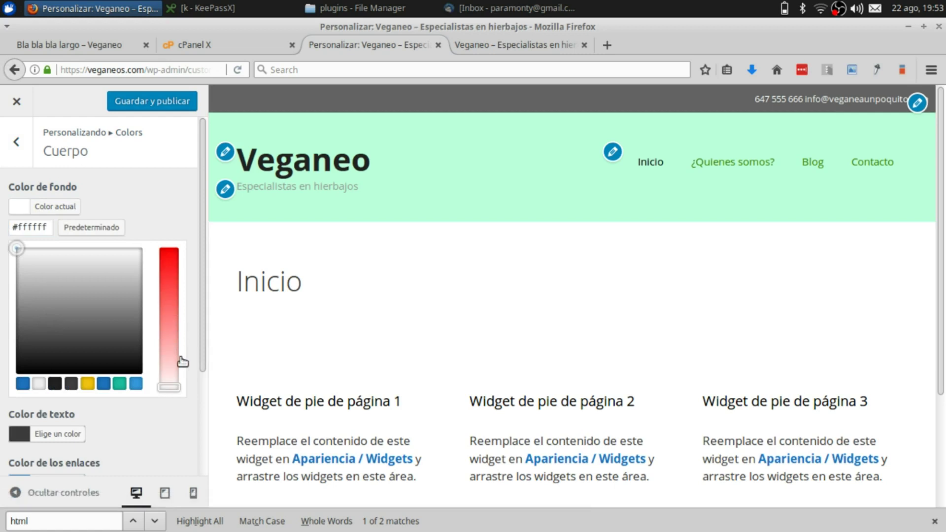
pyautogui.click(143, 107)
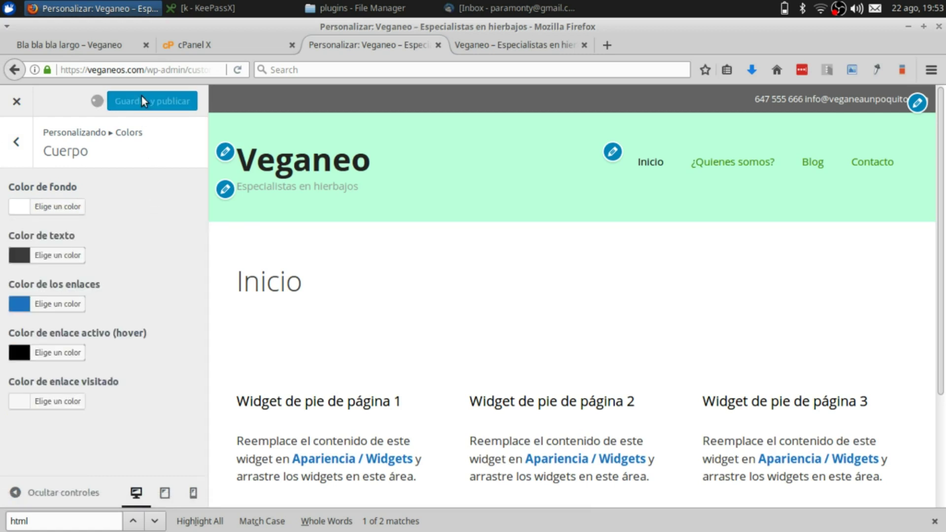
pyautogui.click(90, 51)
pyautogui.scroll(-5, 351, 209)
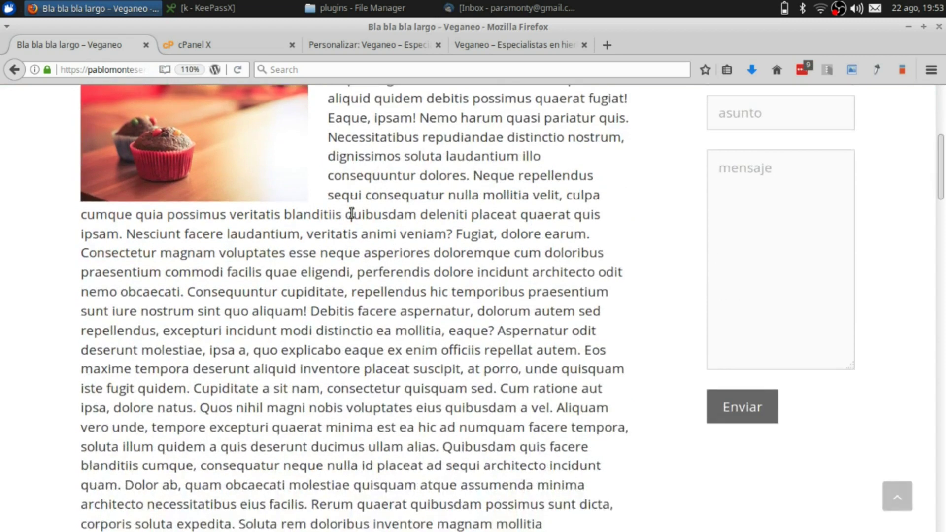
pyautogui.scroll(6, 351, 213)
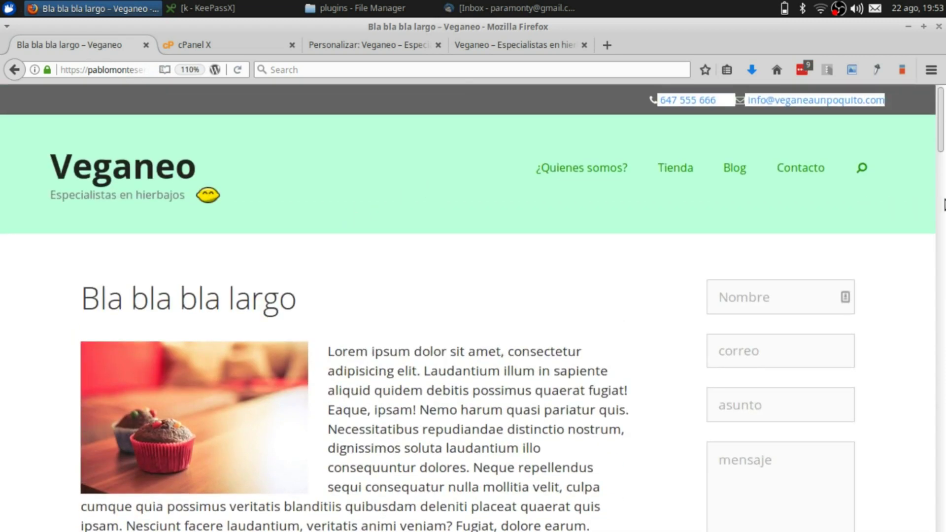
pyautogui.click(507, 45)
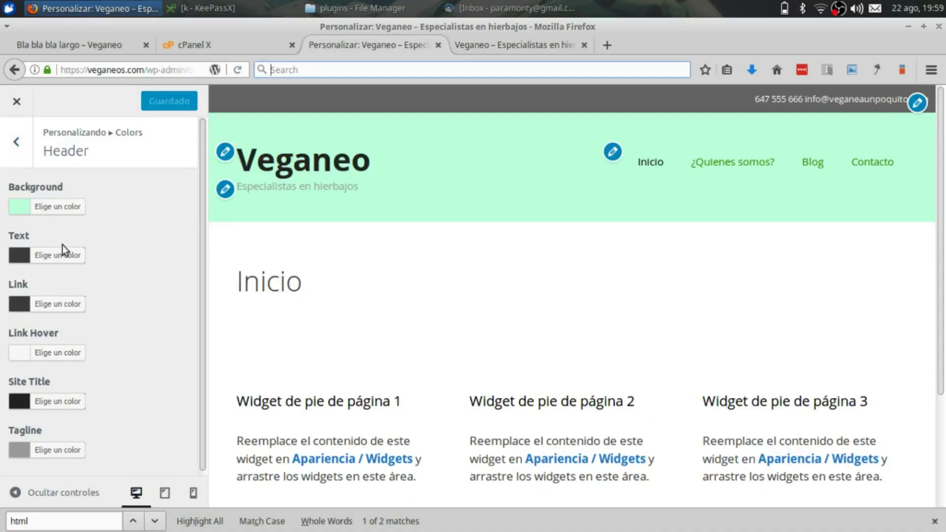
# - Set the navigation search (Búsqueda de la navegación) to Activado in the main navigation's layout settings and publish the change
pyautogui.click(11, 158)
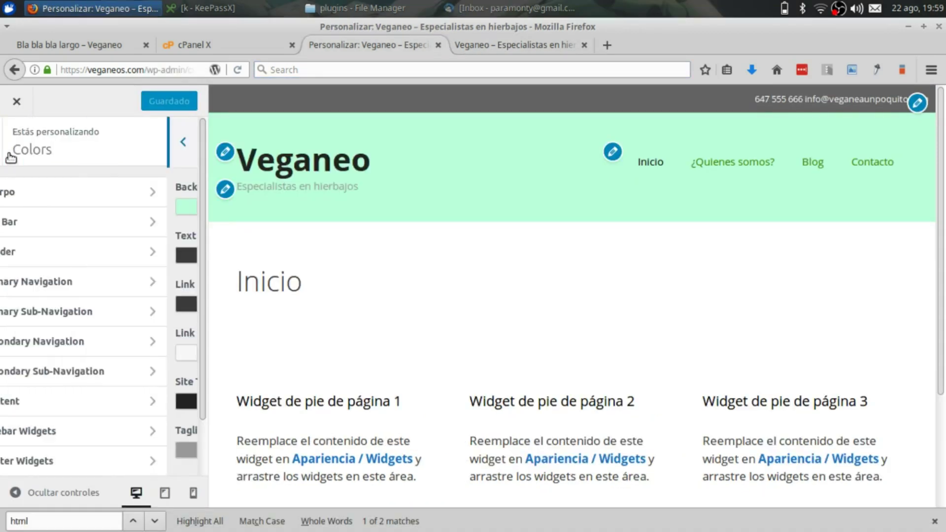
pyautogui.click(11, 157)
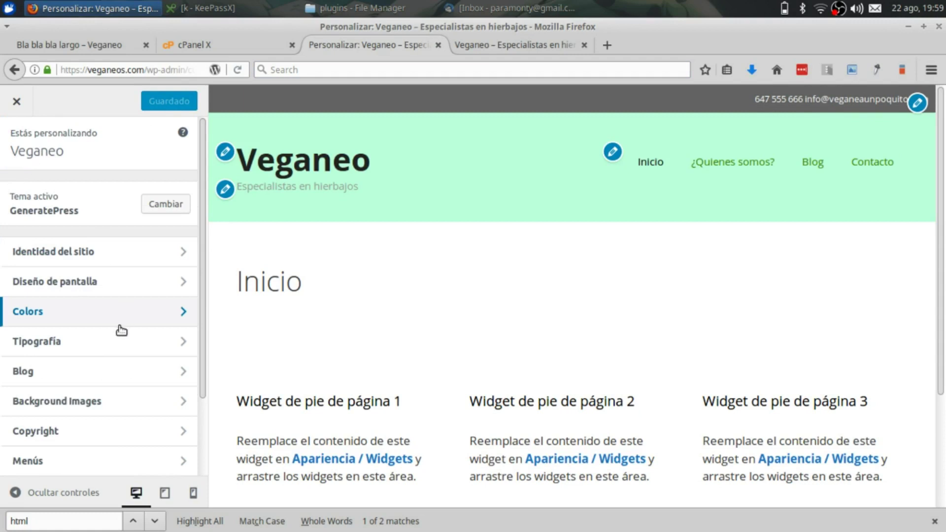
pyautogui.click(72, 294)
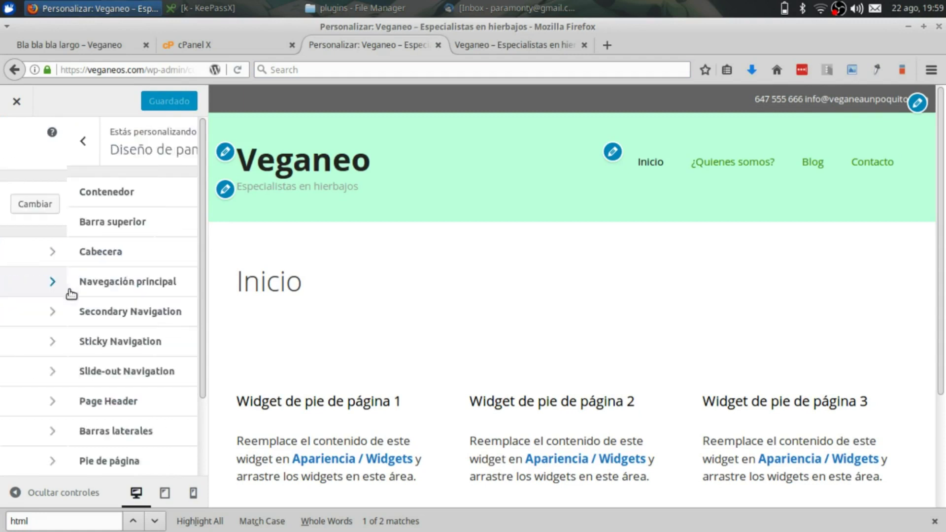
pyautogui.click(121, 278)
pyautogui.scroll(-4, 120, 279)
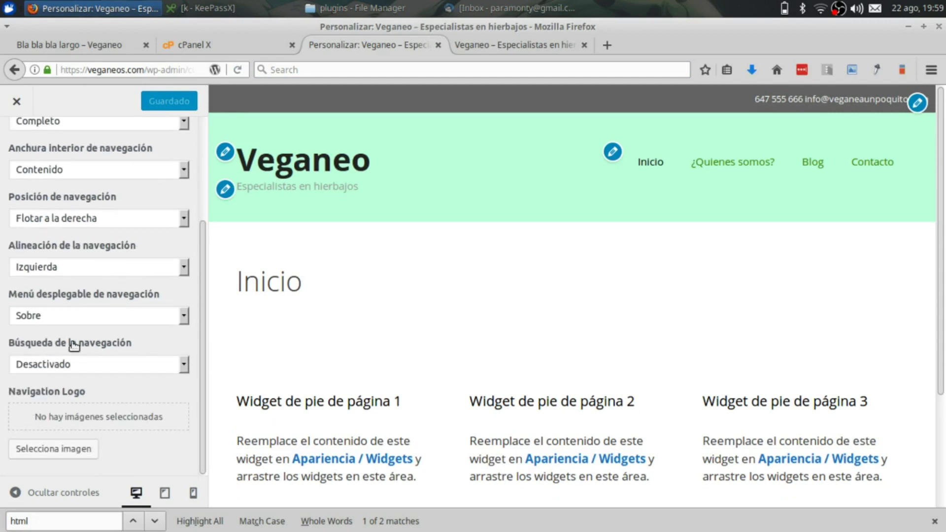
pyautogui.click(97, 362)
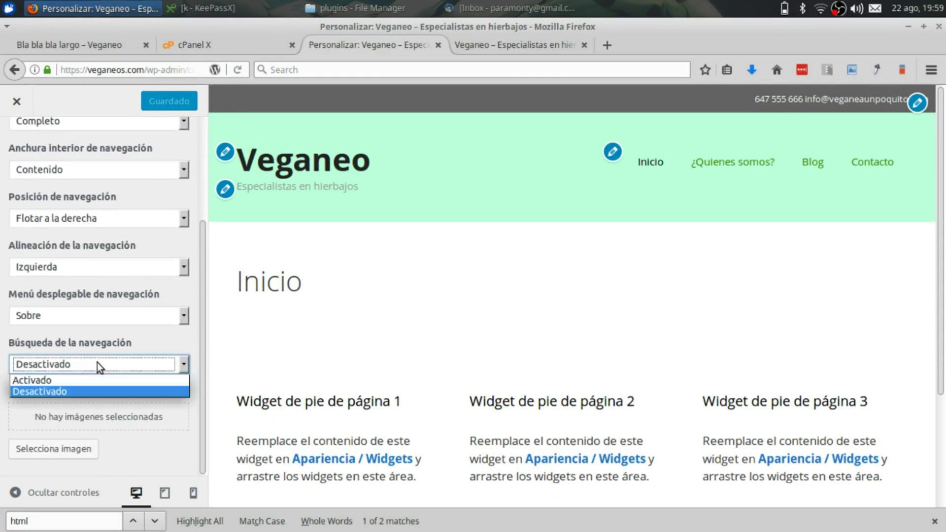
pyautogui.click(76, 377)
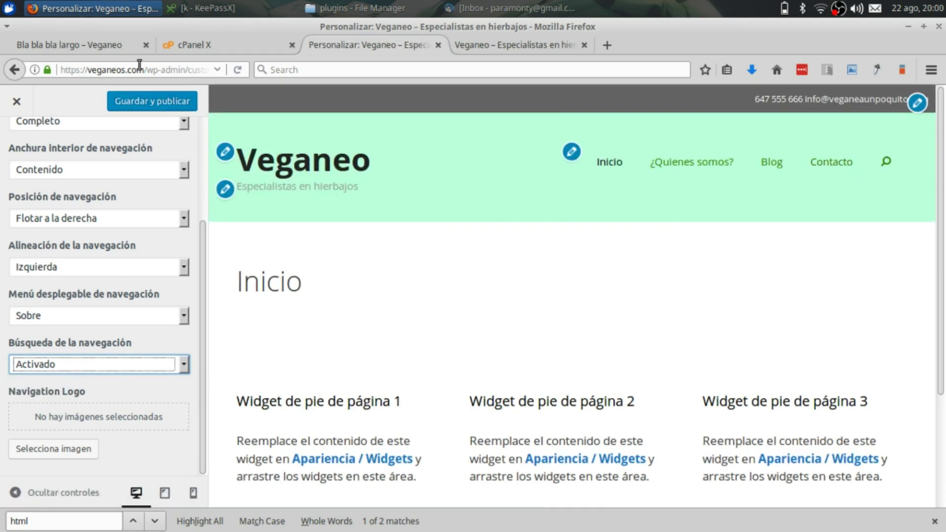
pyautogui.click(131, 102)
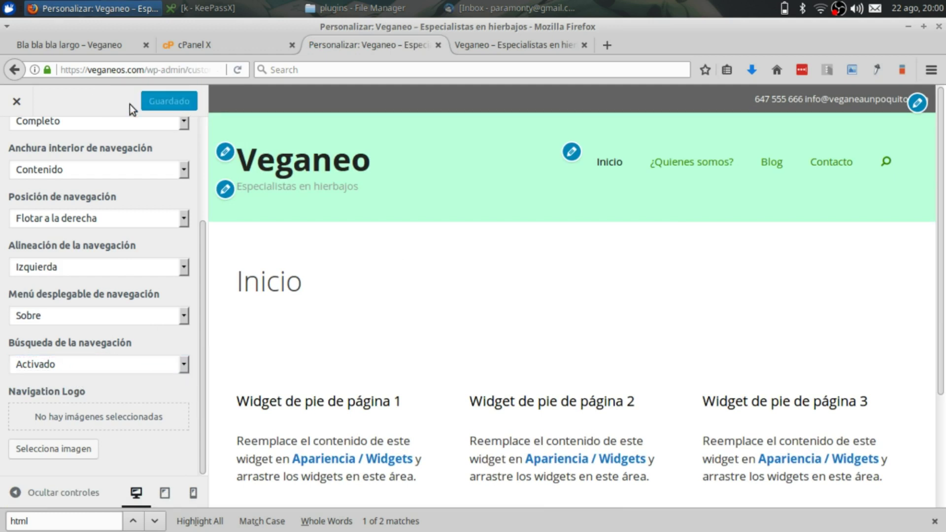
# - Compare the example page with the front page and save the example's lemon logo image as a PNG in the Desktop folder
pyautogui.click(78, 42)
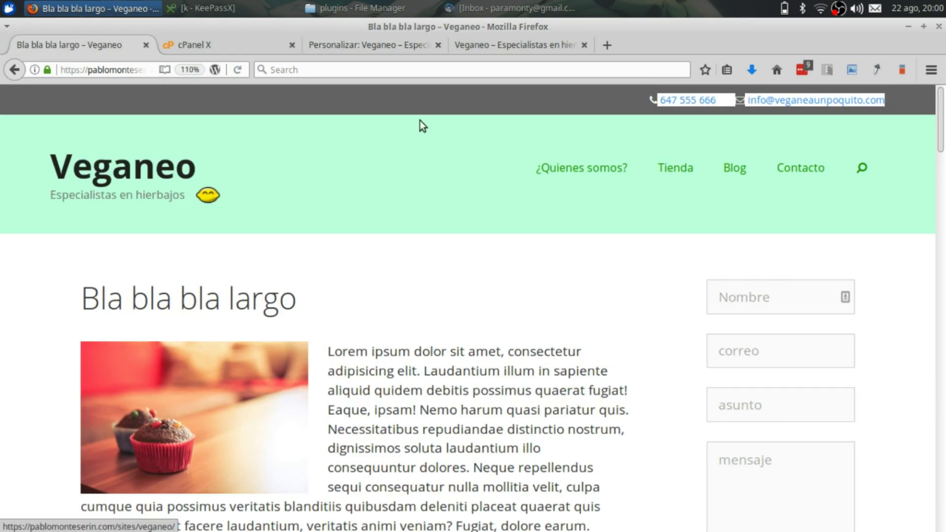
pyautogui.click(501, 49)
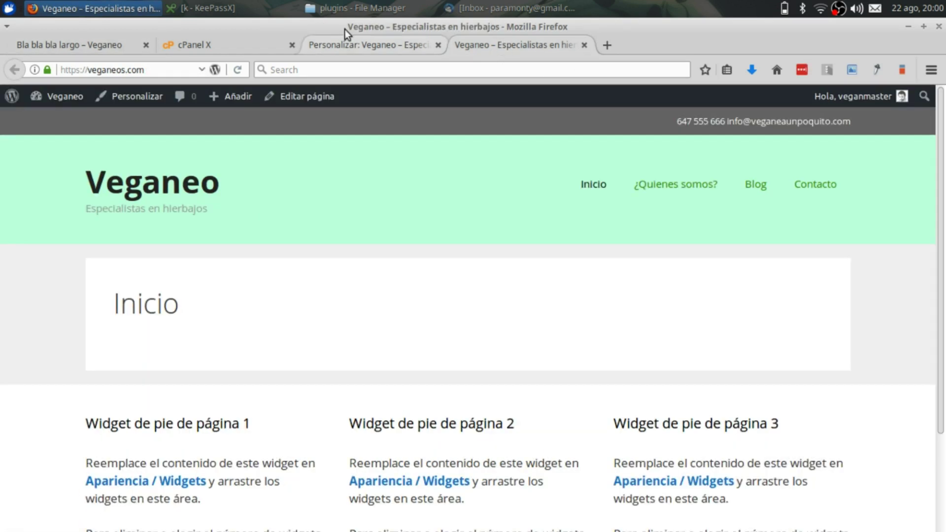
pyautogui.click(92, 46)
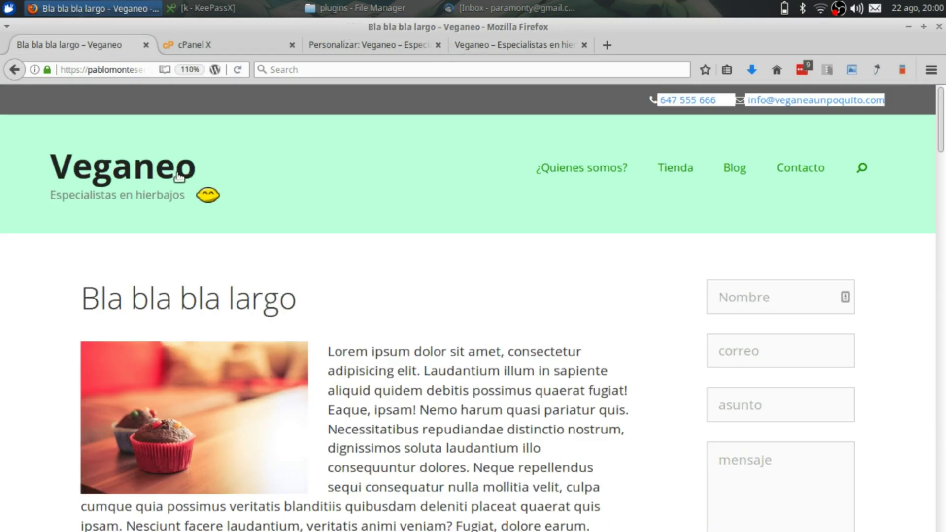
pyautogui.rightClick(204, 197)
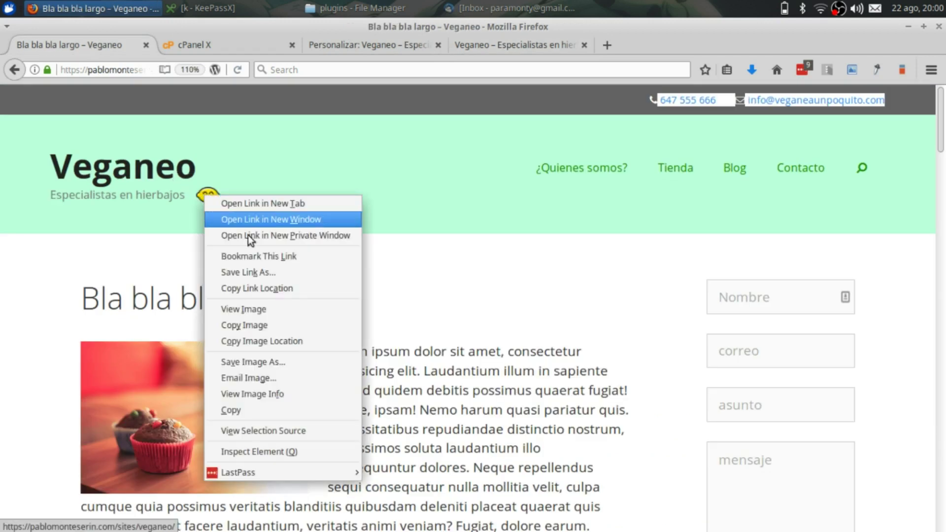
pyautogui.click(268, 367)
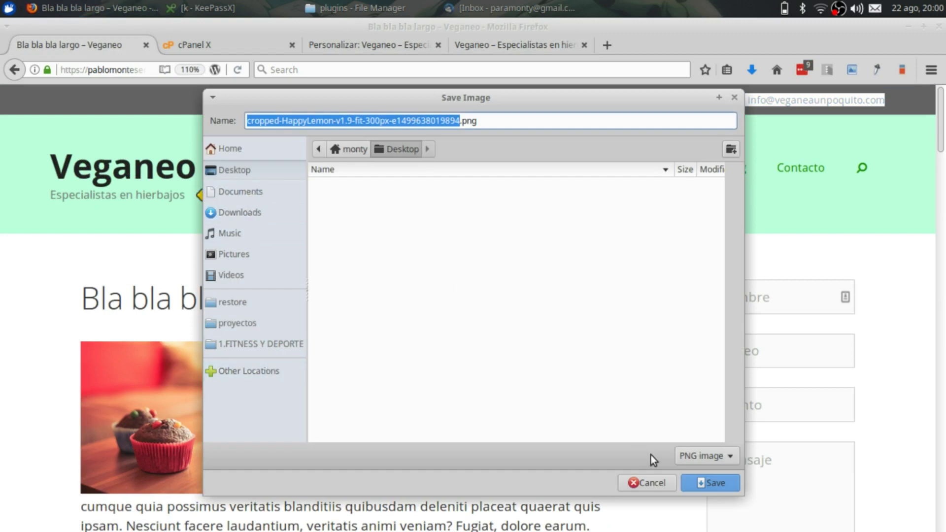
pyautogui.click(717, 486)
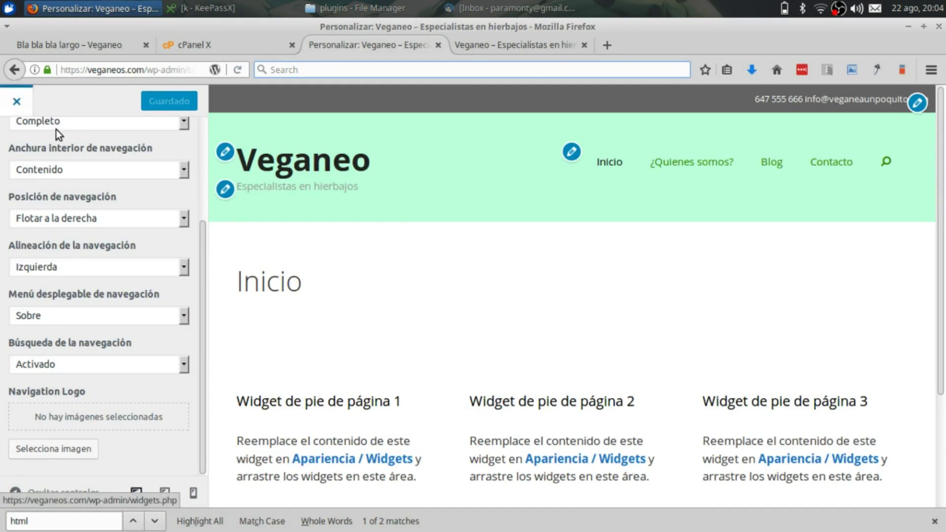
# - Select the lemon PNG from the media library as the logo (Logotipo) in the site identity settings
pyautogui.scroll(5, 55, 130)
pyautogui.click(15, 147)
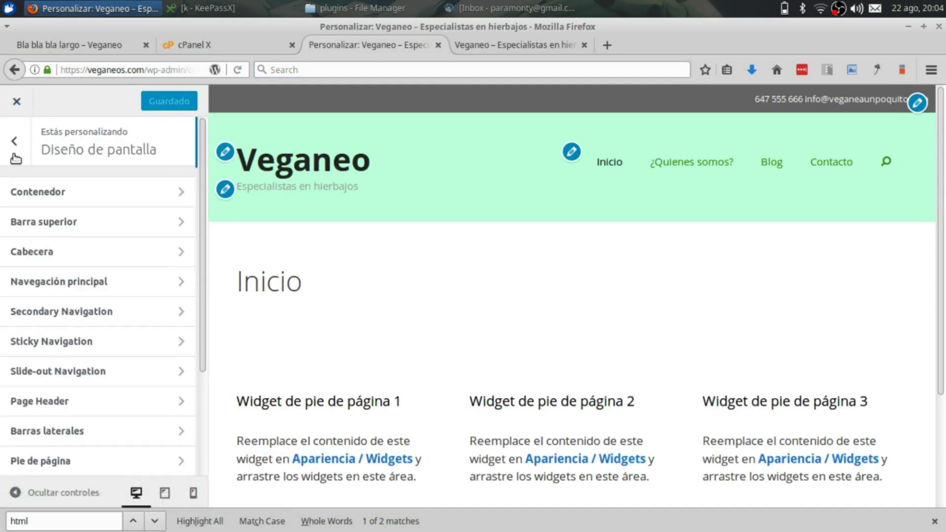
pyautogui.click(15, 150)
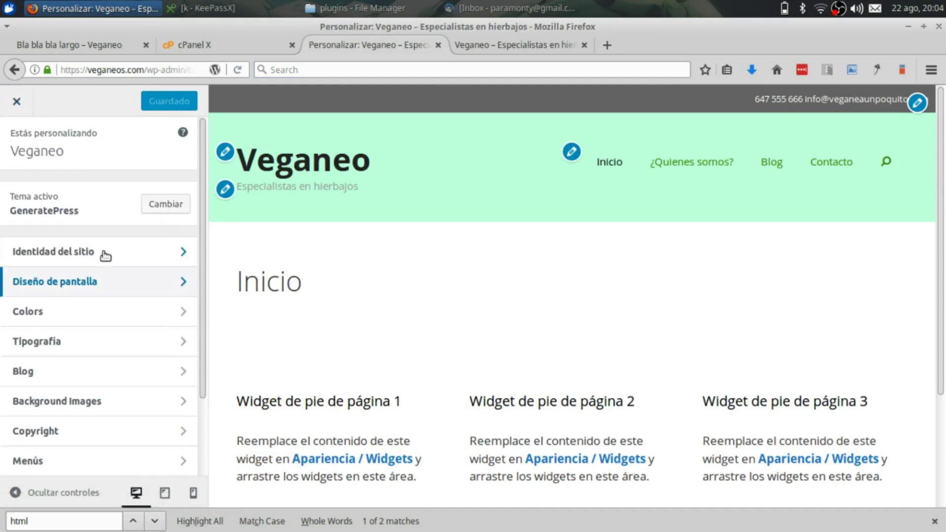
pyautogui.click(88, 253)
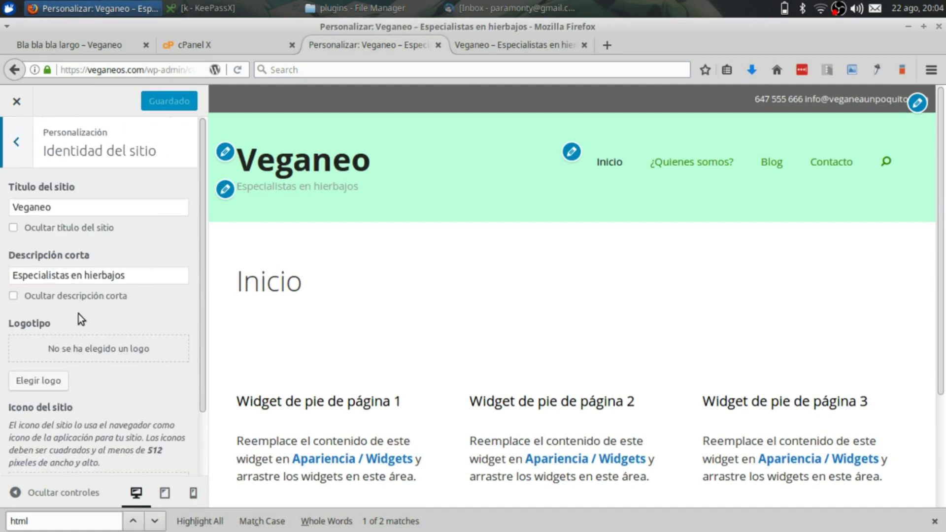
pyautogui.click(38, 382)
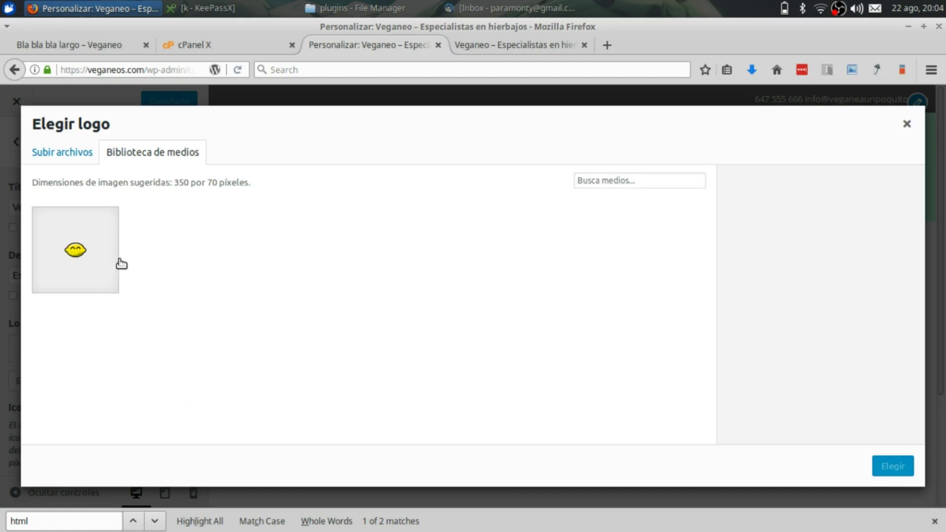
pyautogui.hotkey('ctrl', 'alt', 'd')
pyautogui.hotkey('ctrl', 'alt', 'd')
pyautogui.click(69, 262)
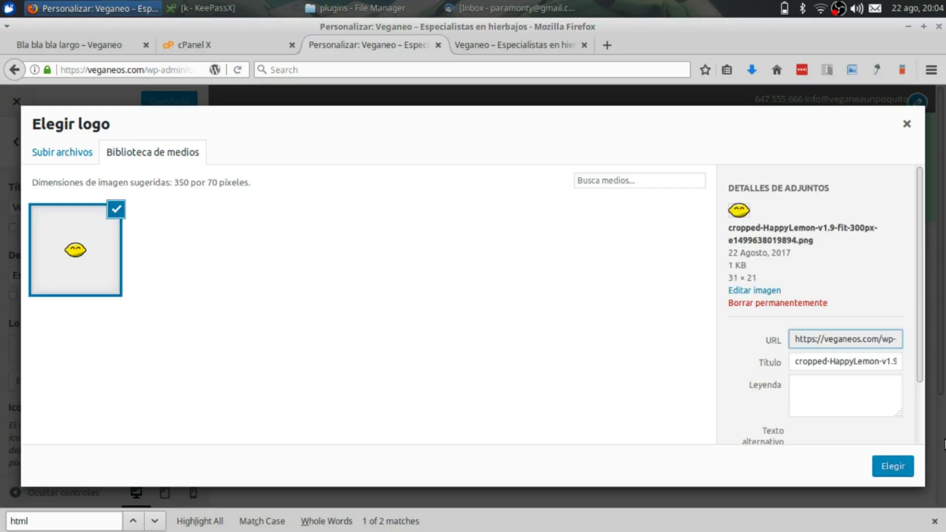
pyautogui.click(909, 458)
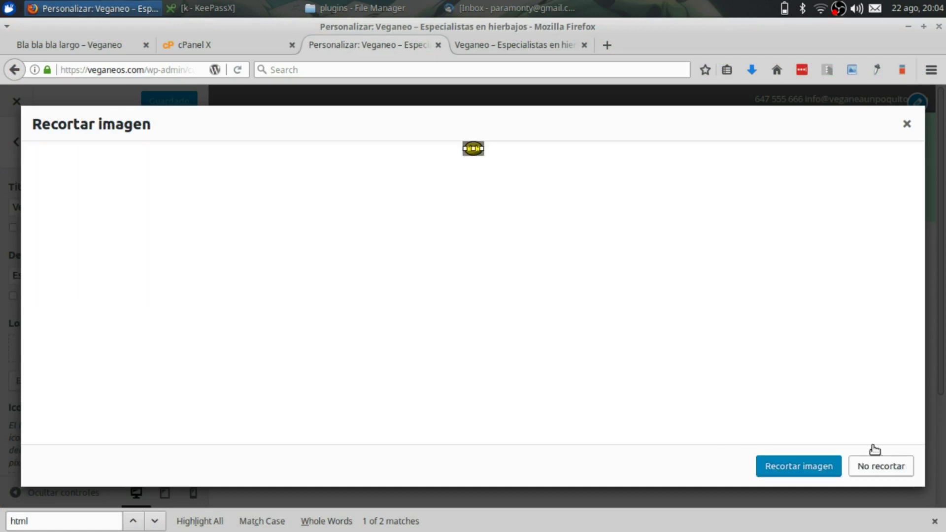
# - Crop the lemon logo with the selection covering the whole image, and publish the site identity change
pyautogui.hotkey('ctrl', '+')
pyautogui.hotkey('ctrl', '+')
pyautogui.hotkey('ctrl', '+')
pyautogui.hotkey('ctrl', '+')
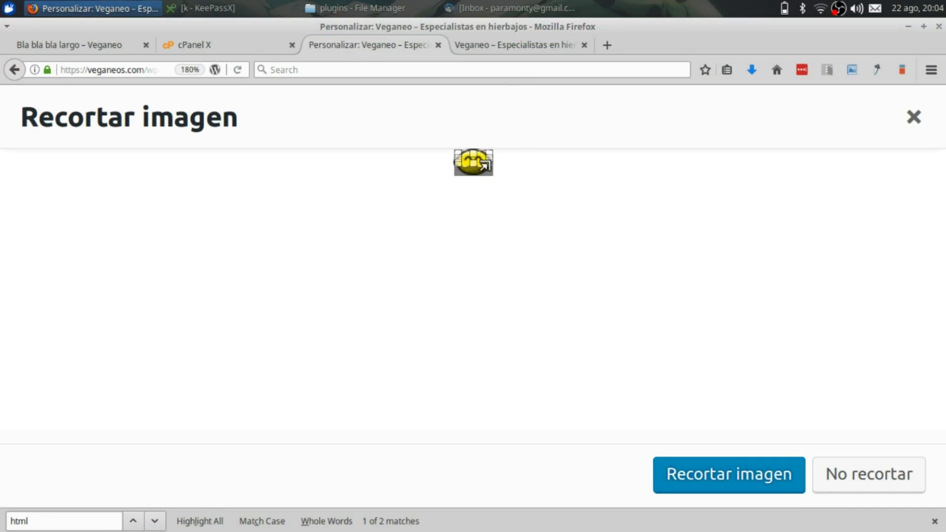
pyautogui.moveTo(485, 158); pyautogui.dragTo(555, 273)
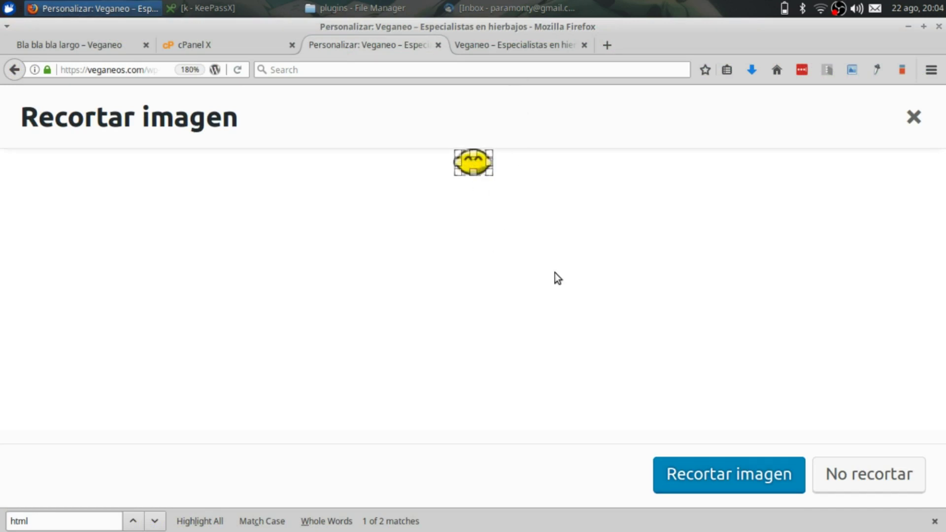
pyautogui.hotkey('ctrl', '0')
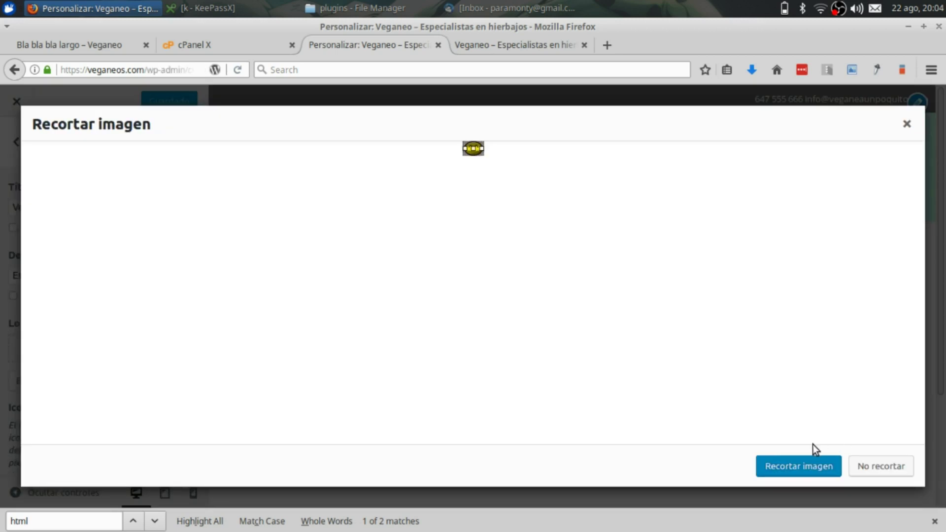
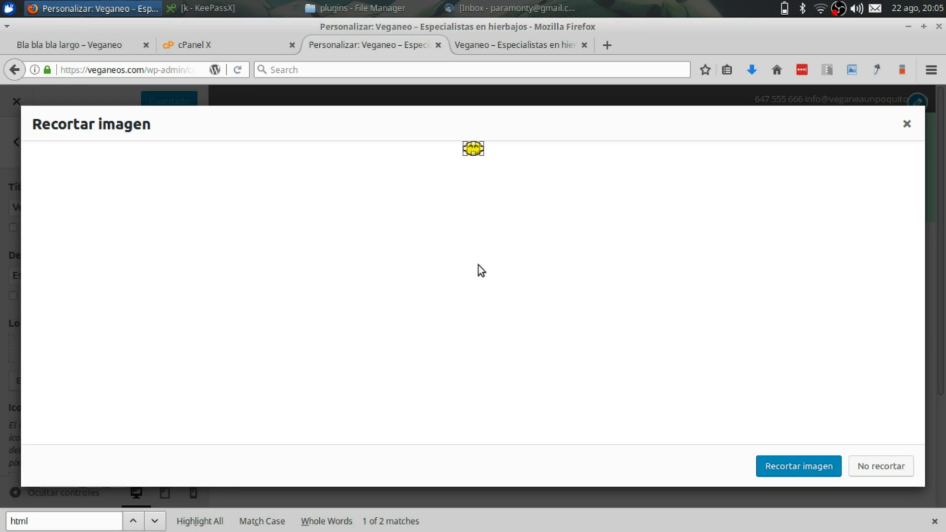
pyautogui.click(769, 459)
pyautogui.click(815, 469)
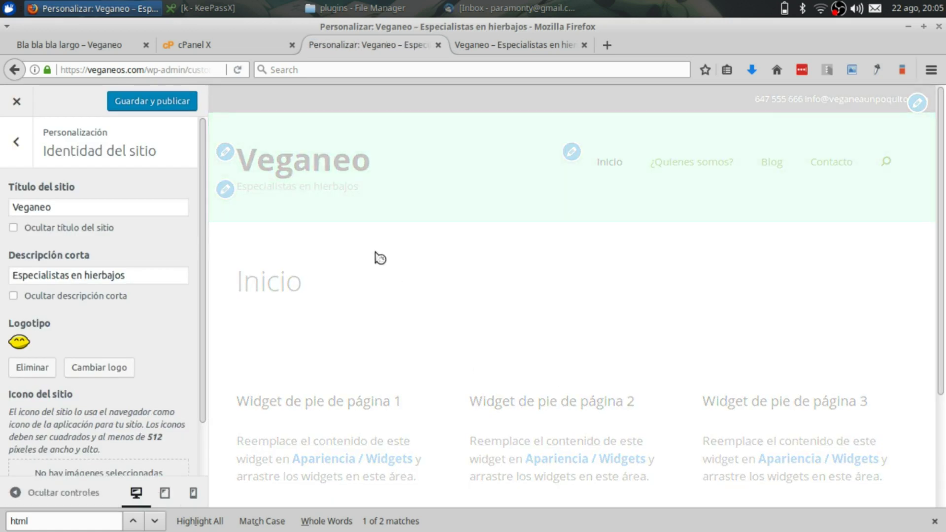
pyautogui.click(155, 101)
# - Examine the example page from its header down to the footer widgets
pyautogui.click(79, 47)
pyautogui.scroll(-8, 268, 173)
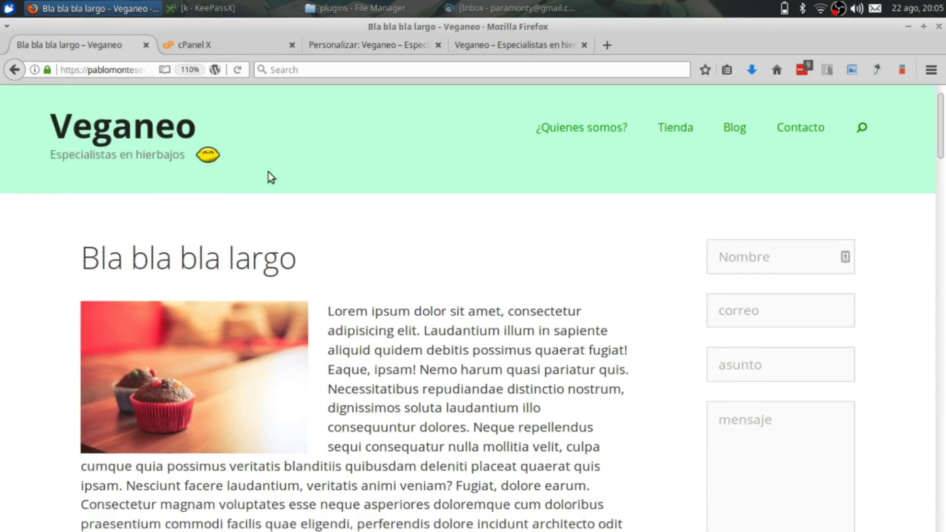
pyautogui.scroll(8, 268, 173)
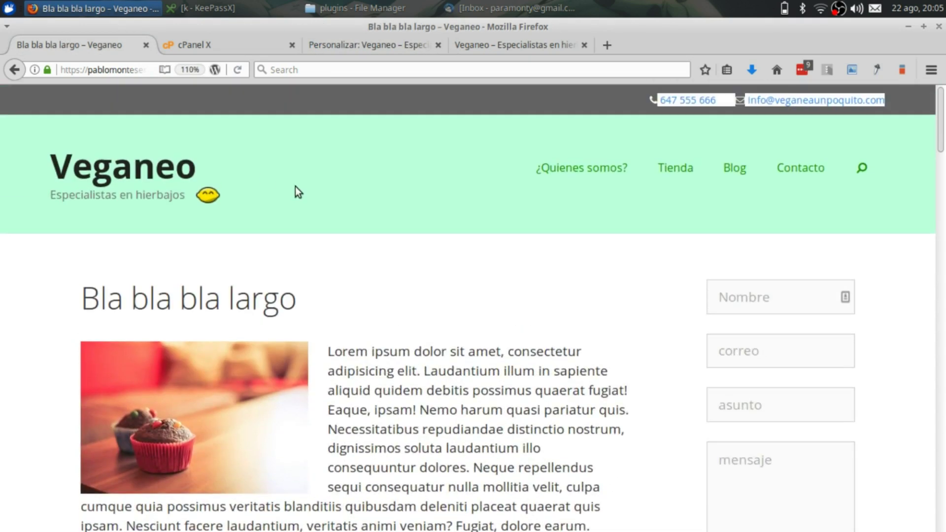
pyautogui.scroll(-10, 301, 189)
pyautogui.scroll(-10, 302, 190)
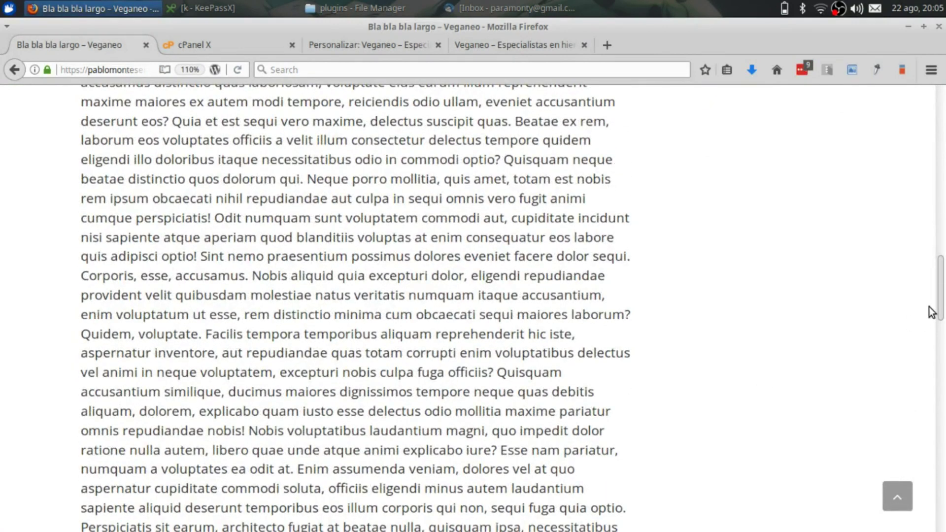
pyautogui.moveTo(941, 309); pyautogui.dragTo(929, 527)
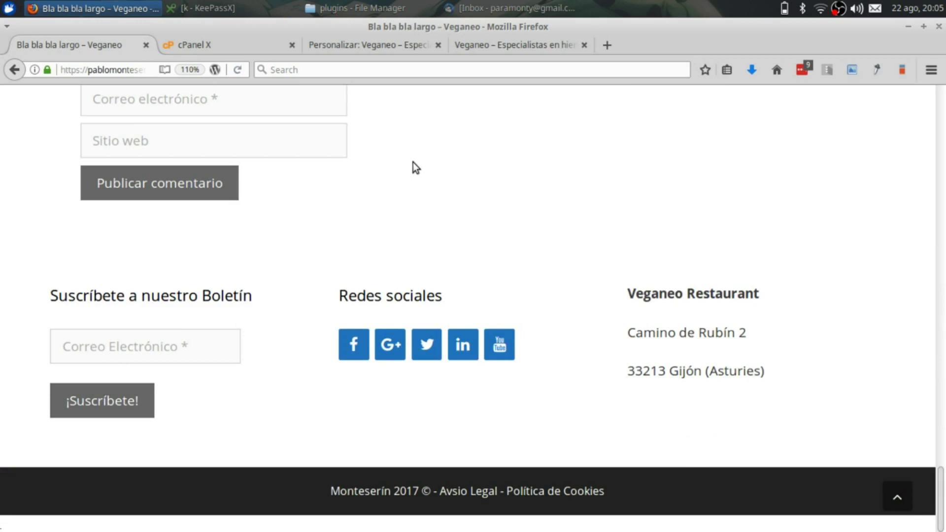
# - Leave the customizer and add a Texto widget to the Widget de pie de página 3 area
pyautogui.click(341, 47)
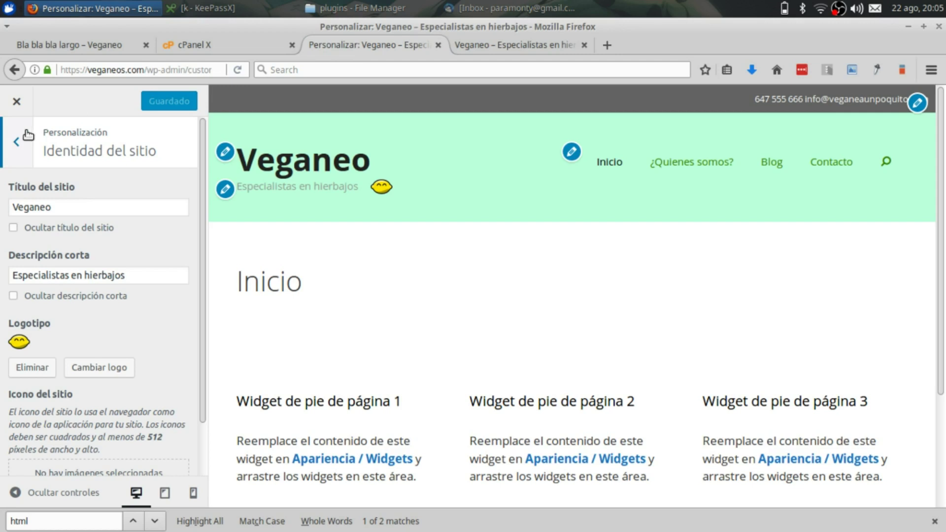
pyautogui.click(14, 102)
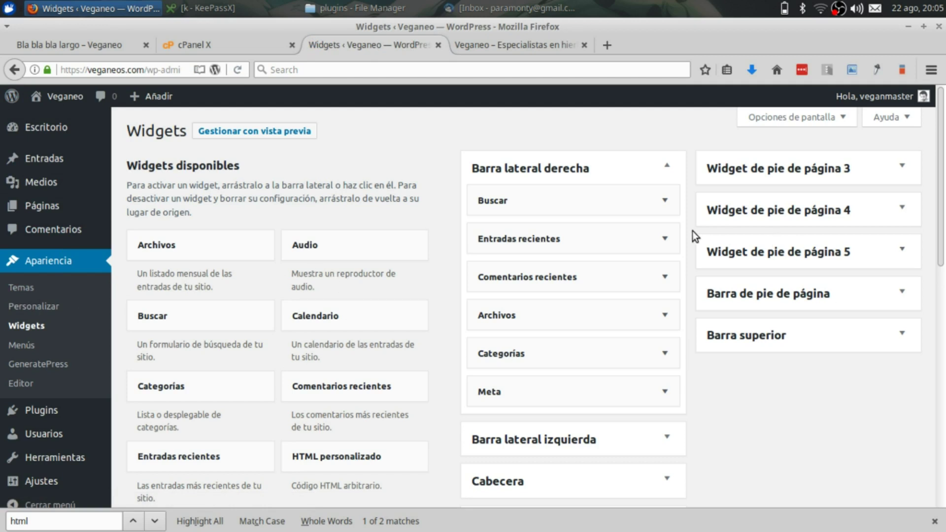
pyautogui.scroll(-3, 808, 200)
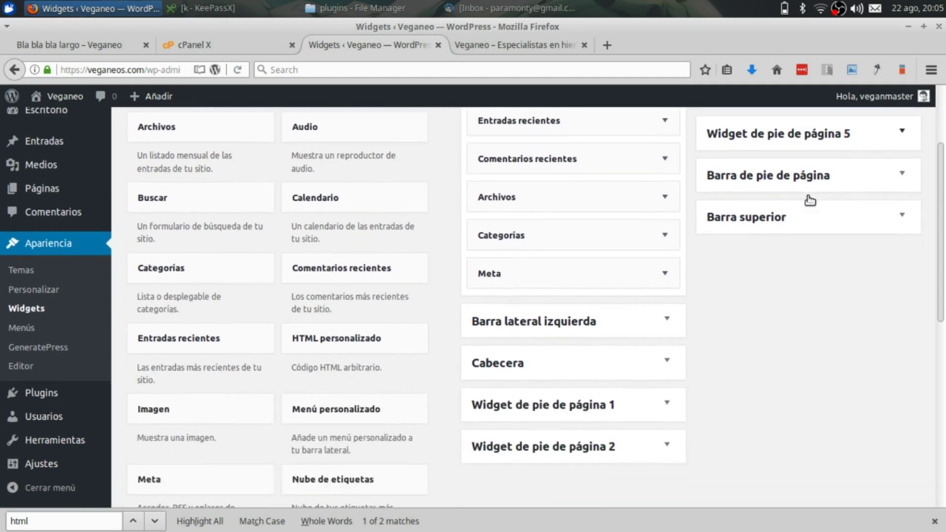
pyautogui.scroll(3, 810, 200)
pyautogui.scroll(-7, 410, 245)
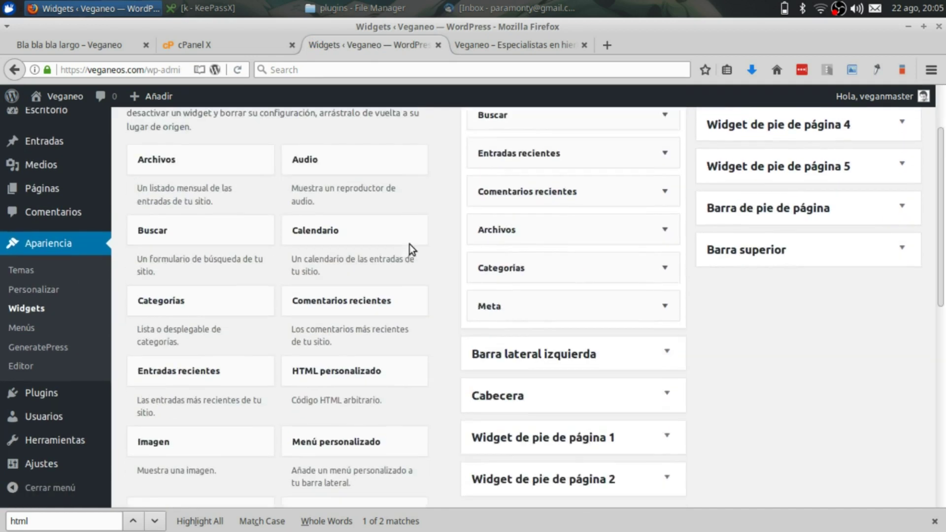
pyautogui.scroll(-1, 411, 248)
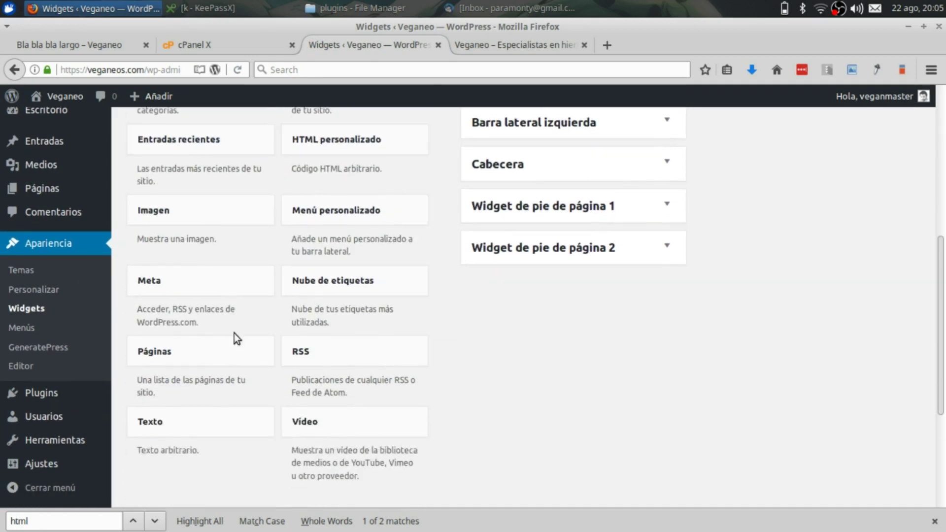
pyautogui.click(214, 428)
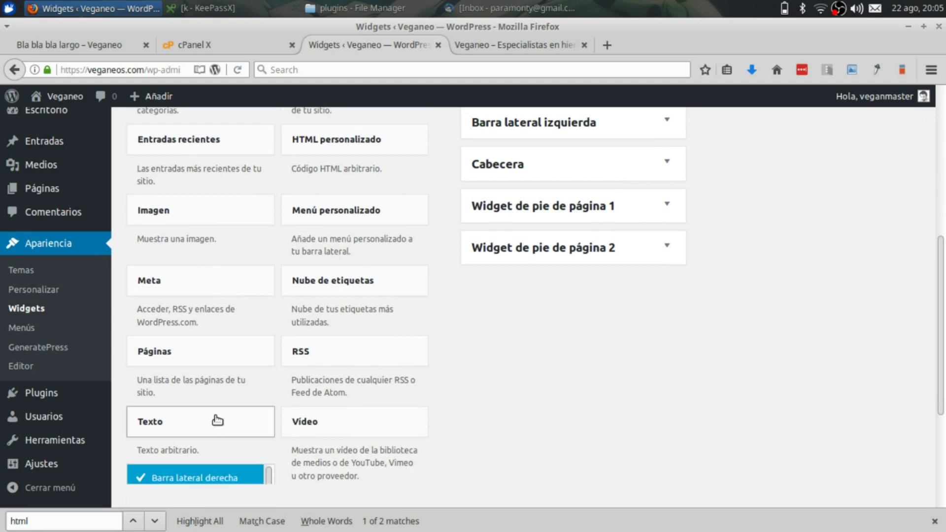
pyautogui.scroll(-5, 203, 439)
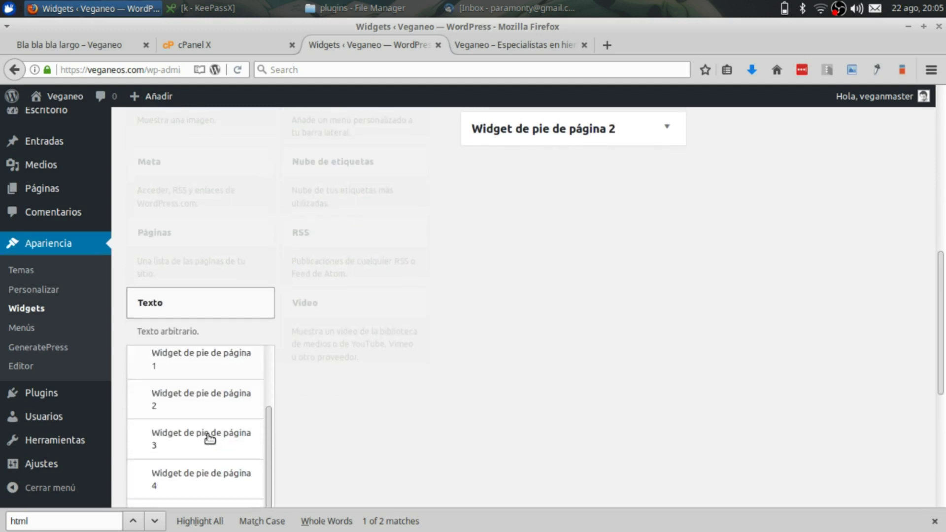
pyautogui.click(196, 438)
pyautogui.scroll(-3, 383, 431)
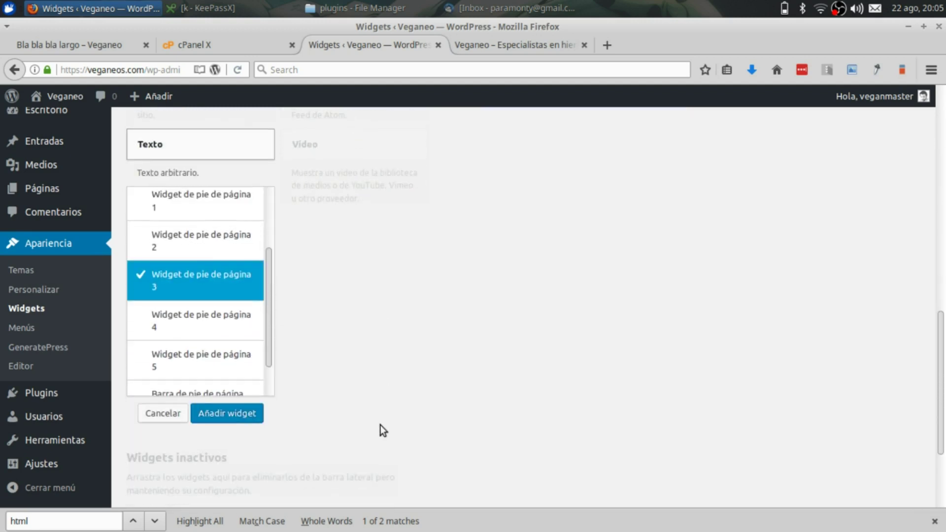
pyautogui.click(234, 415)
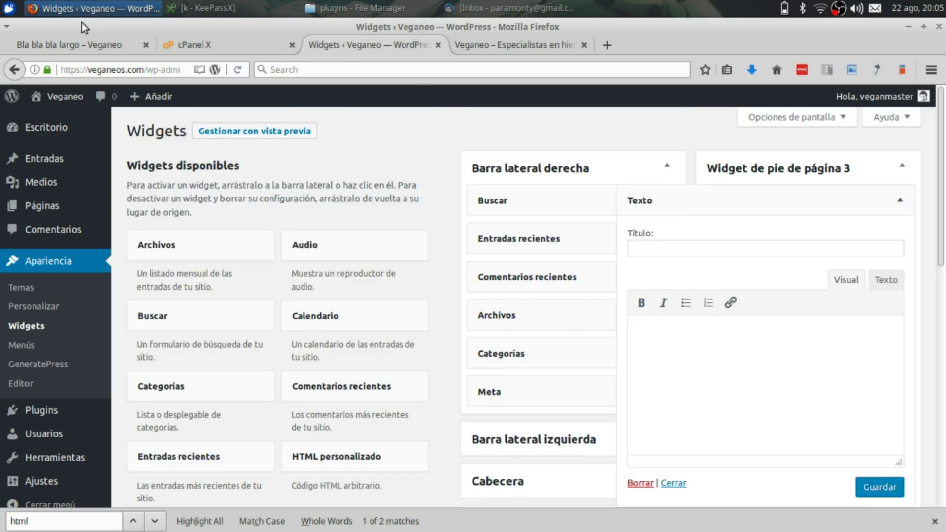
# - Copy the Veganeo Restaurant address block from the example footer into the Texto widget's content, keeping the name bold, and save the widget
pyautogui.click(74, 43)
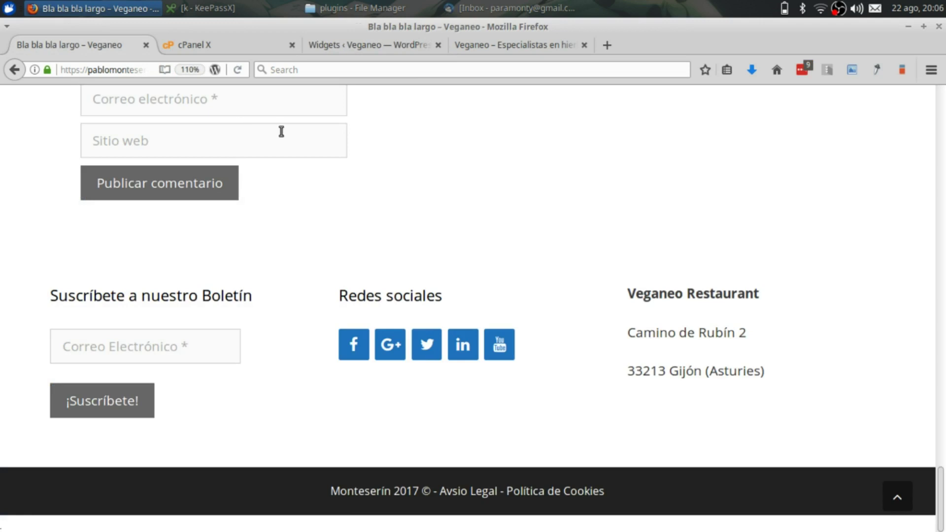
pyautogui.moveTo(625, 296); pyautogui.dragTo(794, 372)
pyautogui.hotkey('ctrl', 'c')
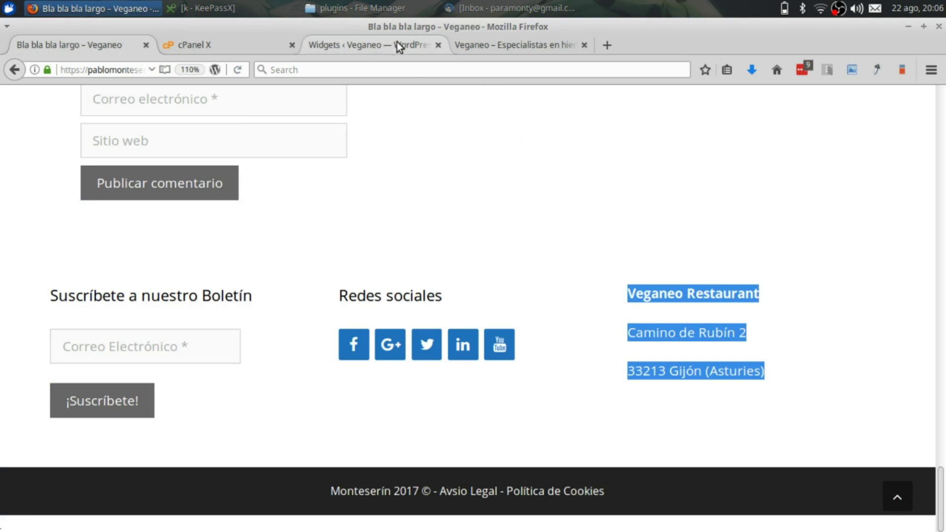
pyautogui.click(368, 43)
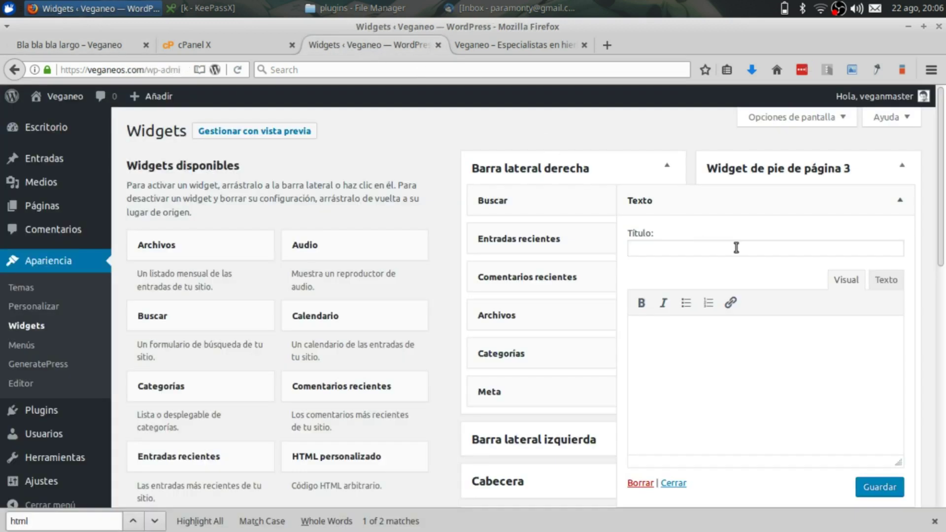
pyautogui.click(665, 352)
pyautogui.hotkey('ctrl', 'v')
pyautogui.click(691, 337)
pyautogui.tripleClick(690, 337)
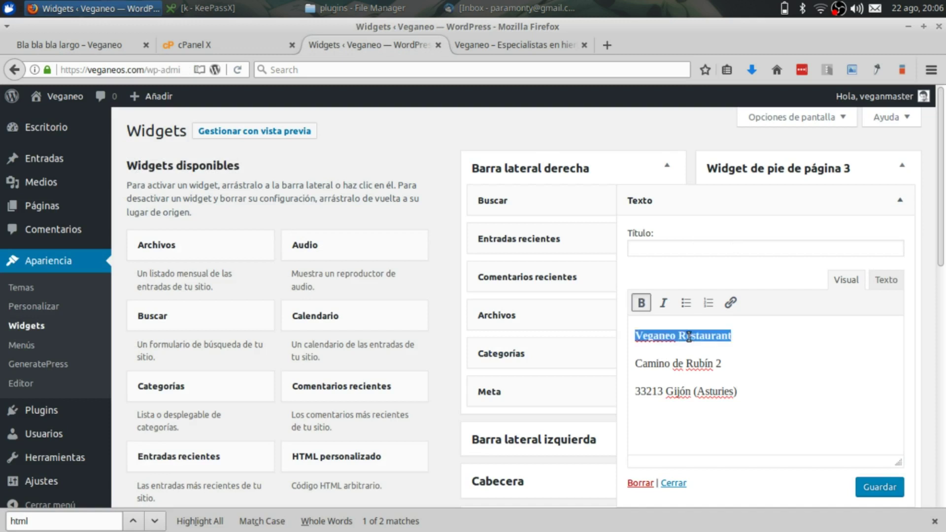
pyautogui.hotkey('ctrl', 'x')
pyautogui.hotkey('ctrl', 'v')
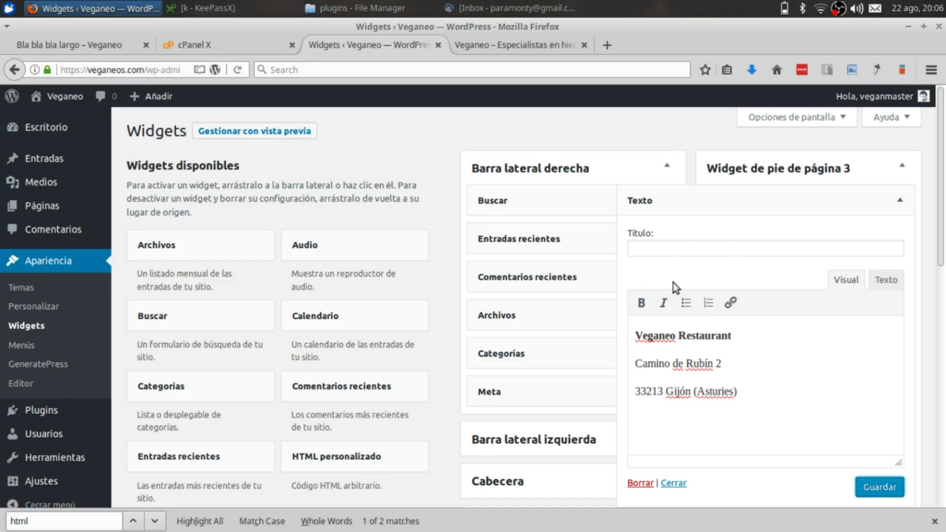
# - Reload the site's front page and compare its footer widgets with the example page's footer
pyautogui.click(509, 41)
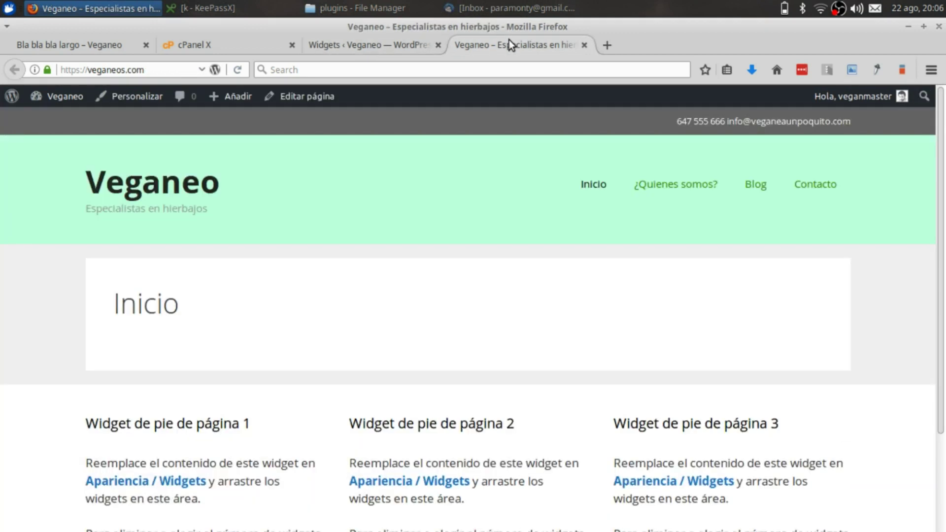
pyautogui.press('F5')
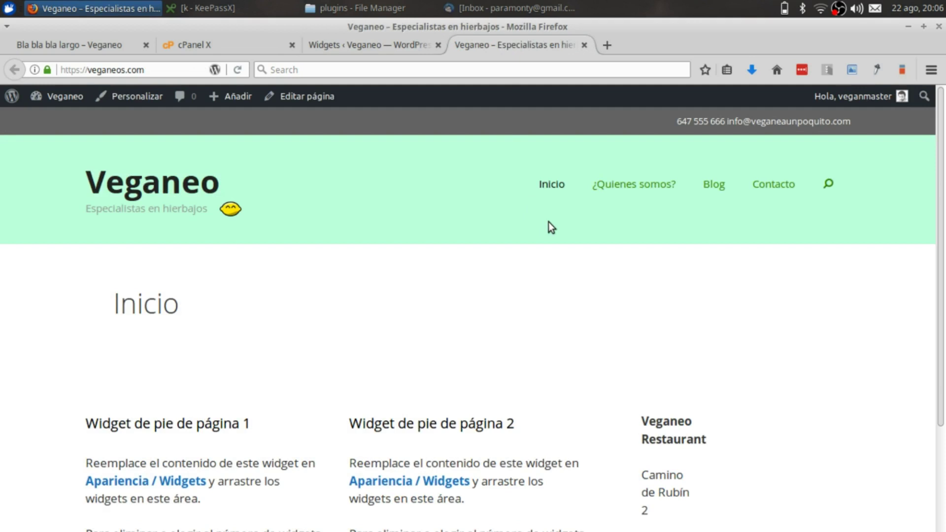
pyautogui.scroll(-3, 549, 223)
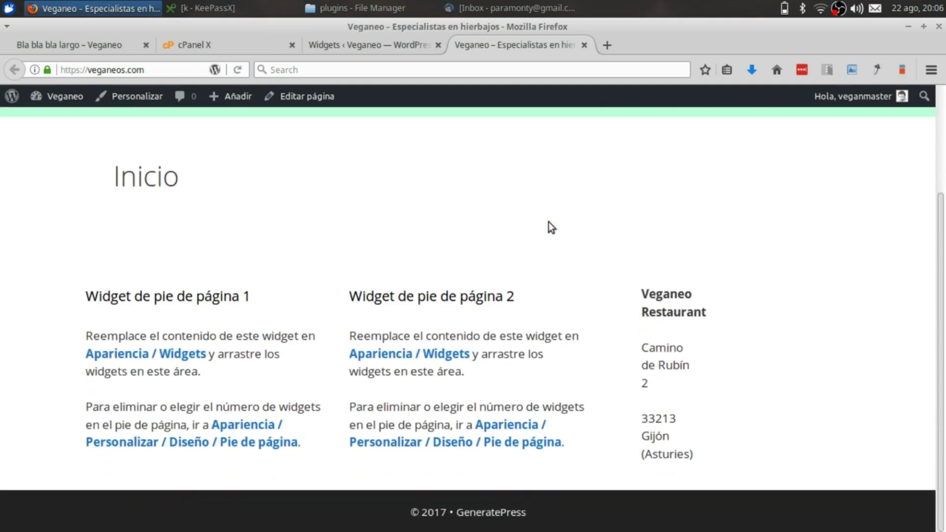
pyautogui.click(347, 46)
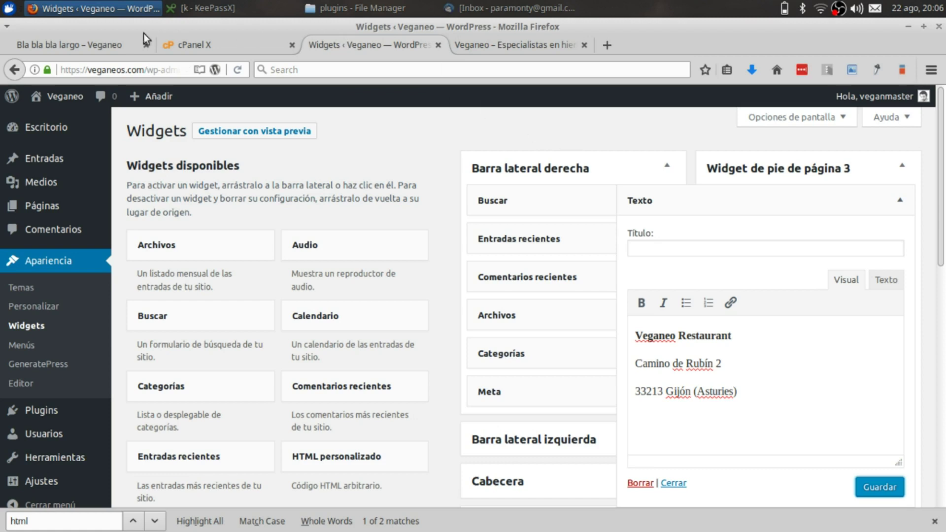
pyautogui.click(69, 46)
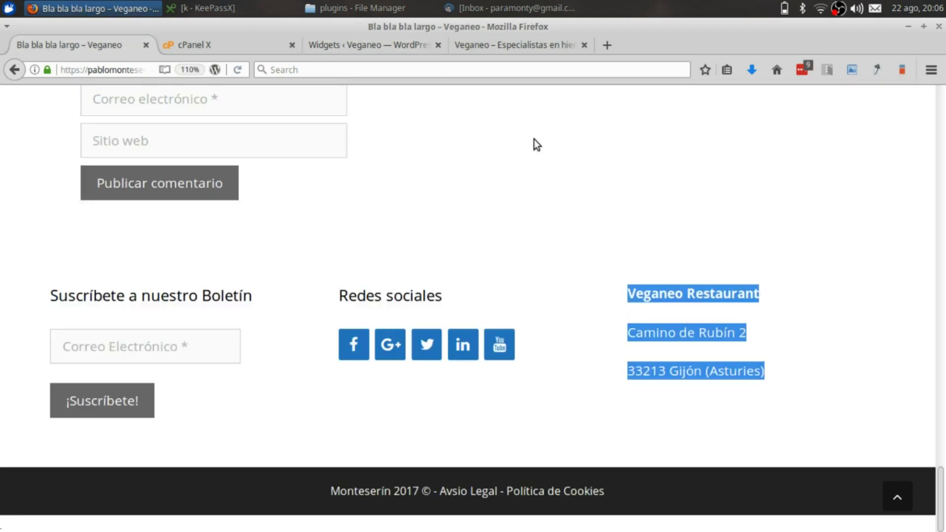
pyautogui.click(477, 49)
pyautogui.press('F5')
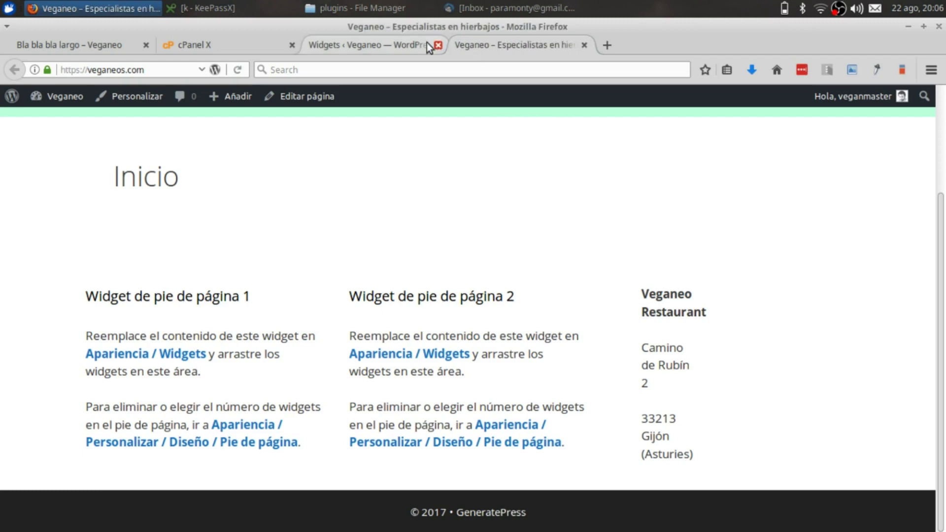
# - Show the footer Texto widget's content as HTML code, dismiss the custom HTML notice, and delete all of the pasted code
pyautogui.click(359, 42)
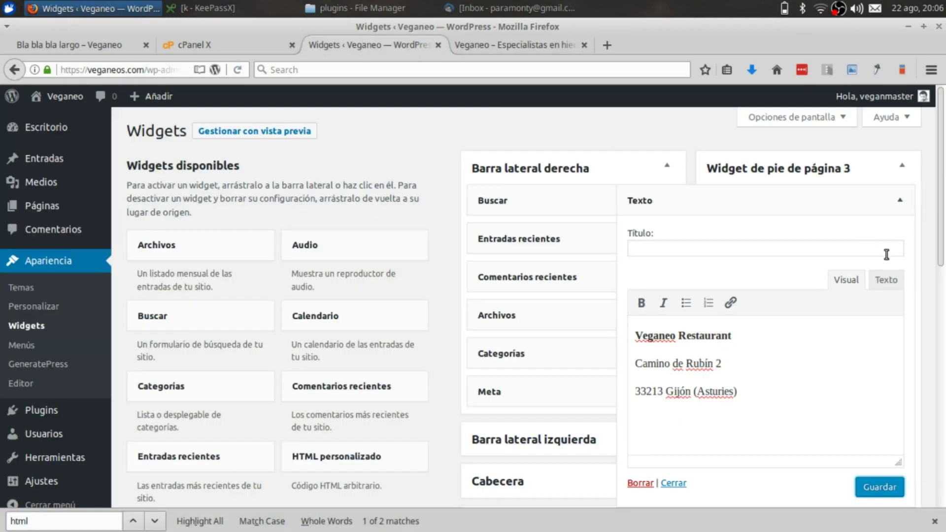
pyautogui.click(887, 281)
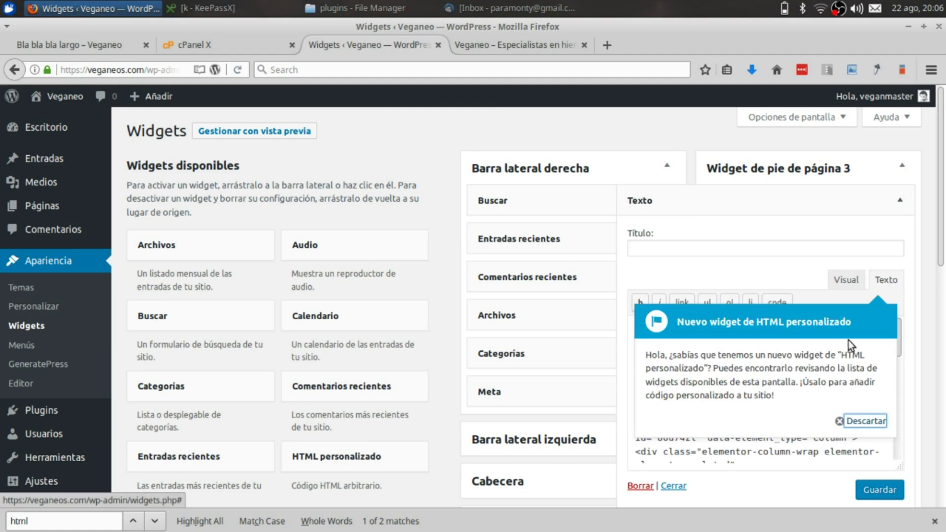
pyautogui.click(858, 422)
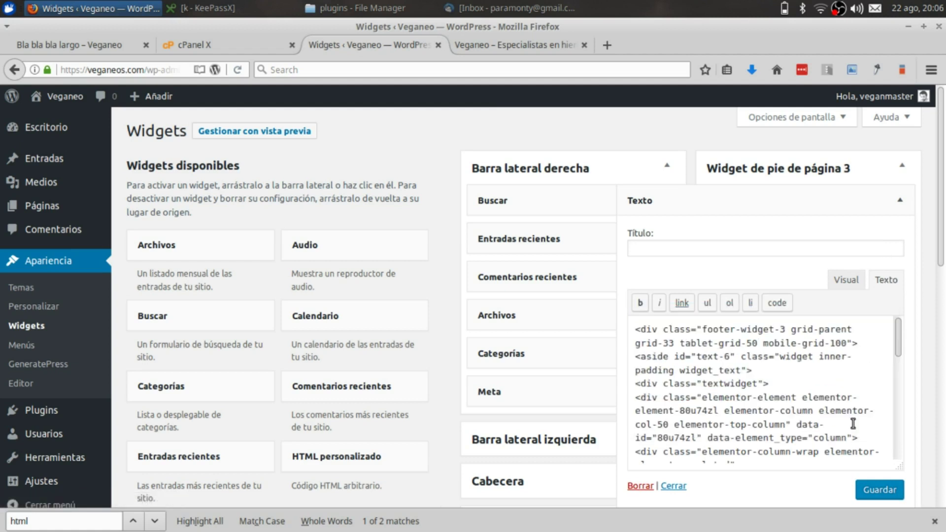
pyautogui.hotkey('ctrl', 'a')
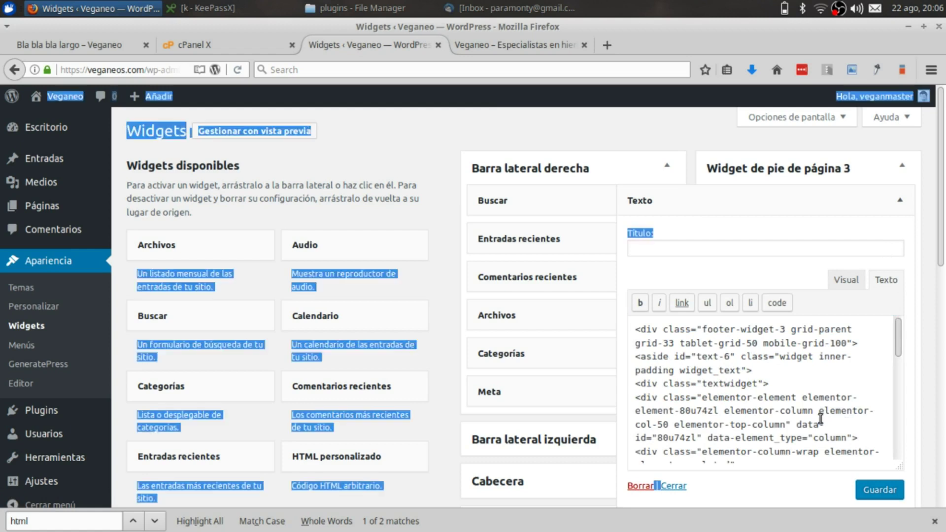
pyautogui.click(820, 419)
pyautogui.hotkey('ctrl', 'a')
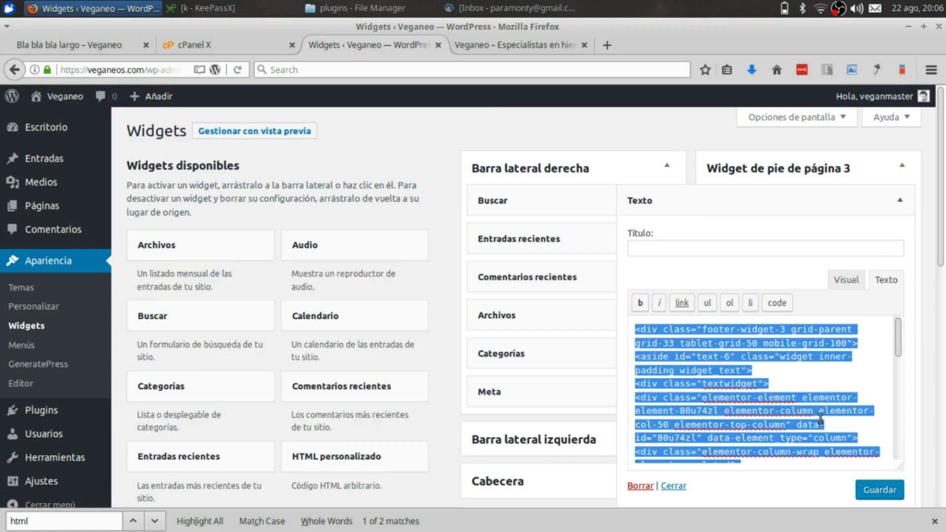
pyautogui.press('BackSpace')
# - Switch to Sublime Text, paste the restaurant address block into a new file as plain text, and copy it from there
pyautogui.click(92, 46)
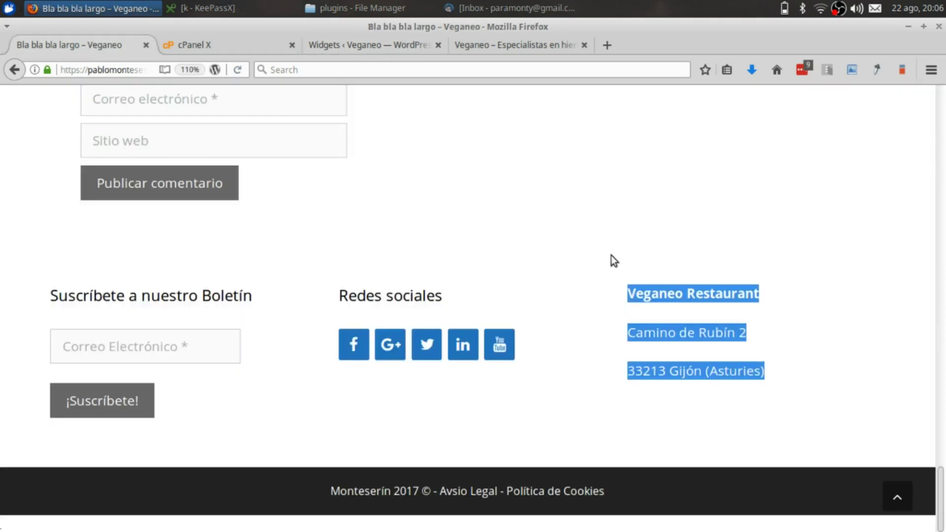
pyautogui.press('super')
pyautogui.write('sub')
pyautogui.press('Return')
pyautogui.hotkey('ctrl', 'n')
pyautogui.hotkey('ctrl', 'v')
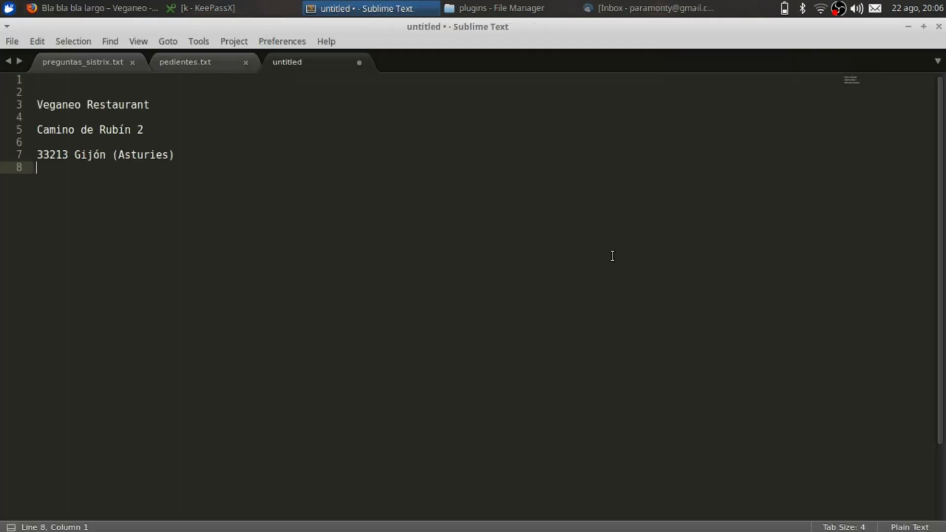
pyautogui.hotkey('ctrl', 'a')
pyautogui.press('BackSpace')
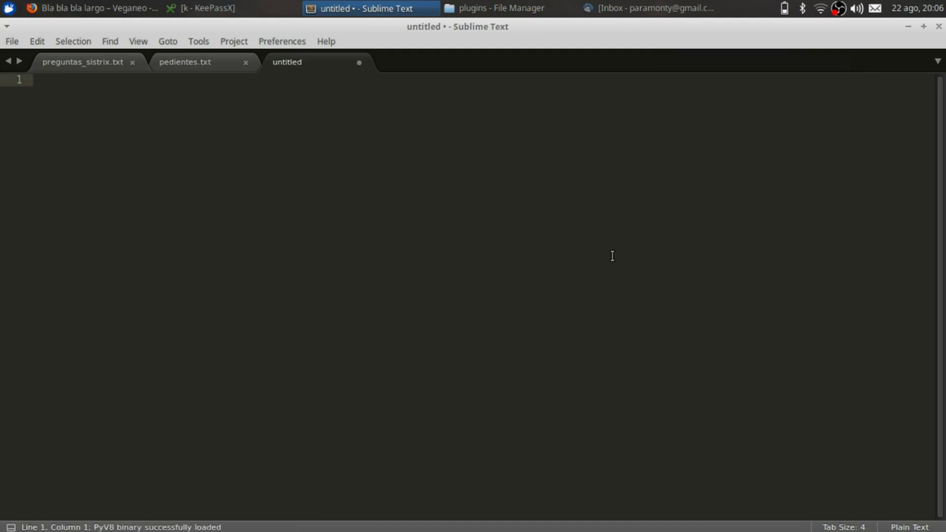
pyautogui.hotkey('ctrl', 'z')
pyautogui.hotkey('ctrl', 'c')
pyautogui.hotkey('alt', 'Tab')
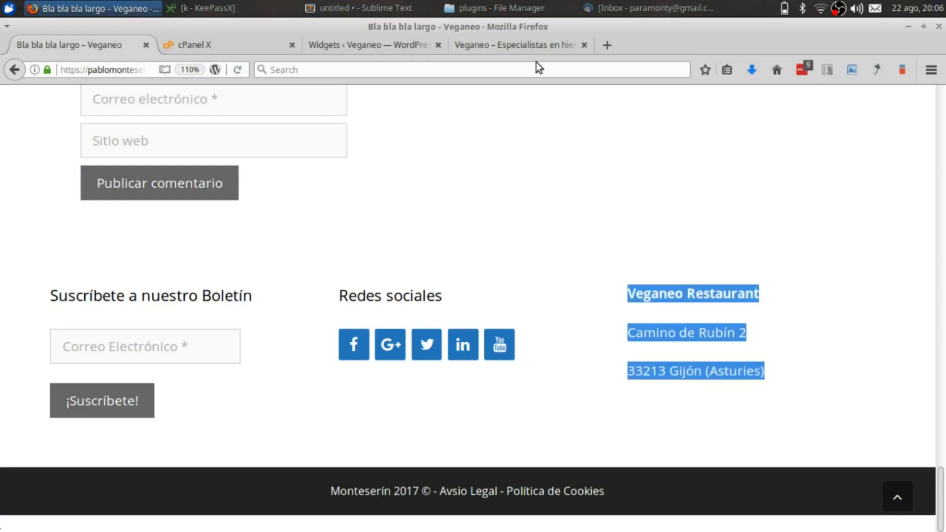
# - Paste the plain-text address block into the emptied Texto widget, save it, and compare the reloaded front page with the example footer
pyautogui.click(465, 52)
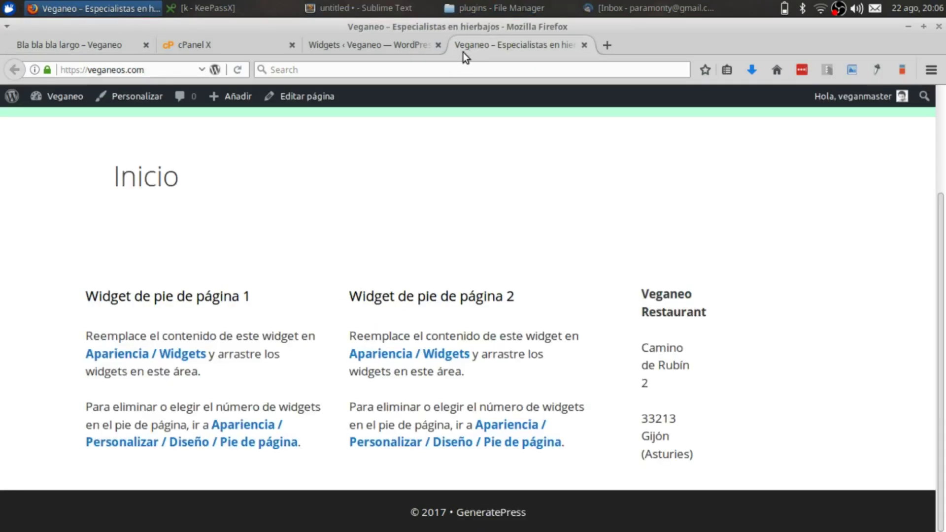
pyautogui.click(365, 43)
pyautogui.hotkey('ctrl', 'v')
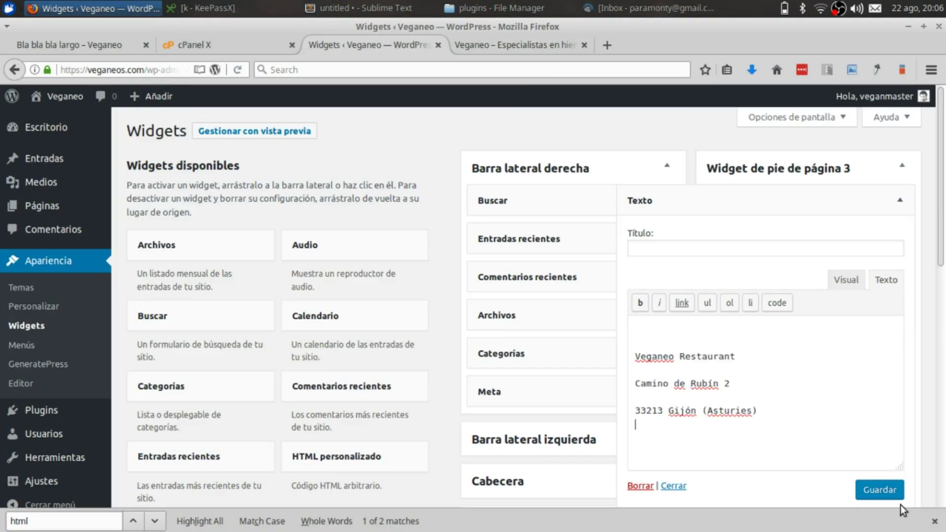
pyautogui.click(880, 490)
pyautogui.click(495, 45)
pyautogui.press('F5')
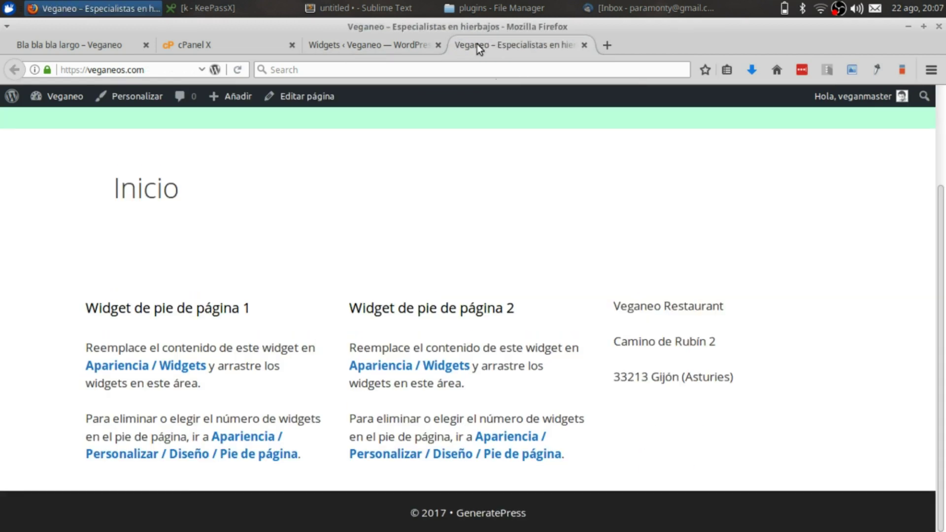
pyautogui.click(95, 43)
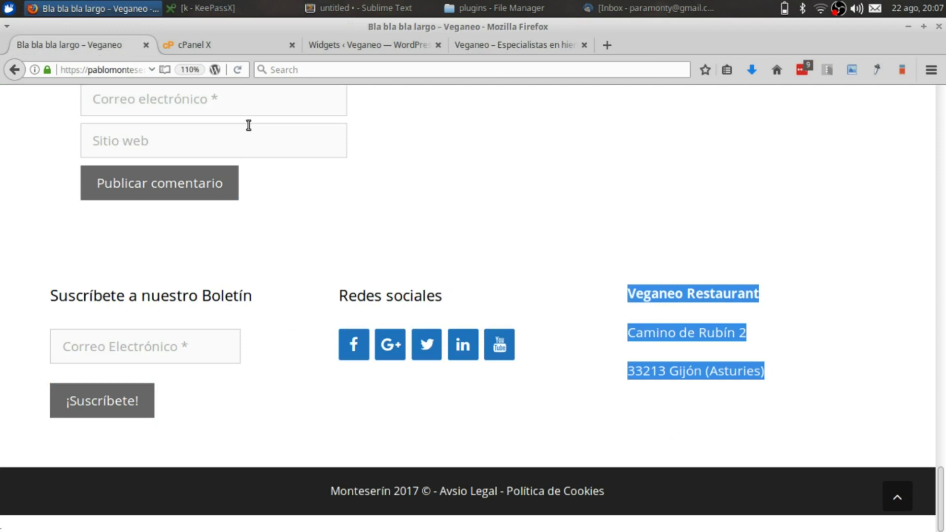
# - Move the Veganeo Restaurant line from the Texto widget's content into its title
pyautogui.click(344, 40)
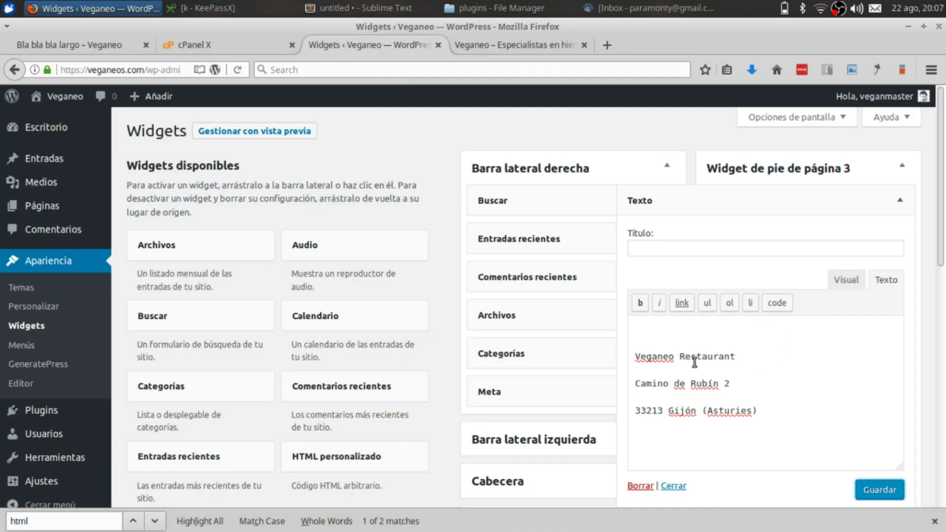
pyautogui.doubleClick(693, 357)
pyautogui.tripleClick(694, 362)
pyautogui.hotkey('ctrl', 'x')
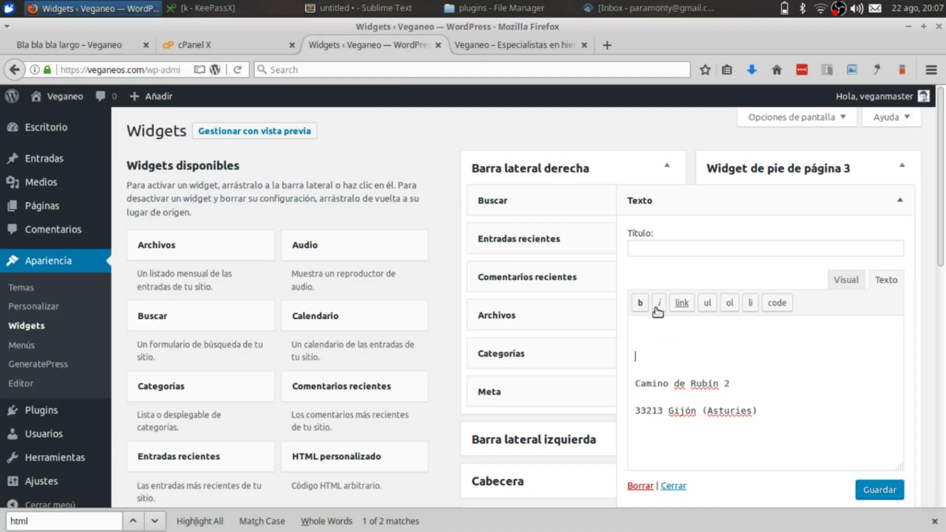
pyautogui.click(674, 249)
pyautogui.hotkey('ctrl', 'v')
# - Remove the blank lines above the address in the Texto widget, save it, and reload the site's front page
pyautogui.click(643, 334)
pyautogui.press('BackSpace')
pyautogui.press('BackSpace')
pyautogui.press('BackSpace')
pyautogui.press('BackSpace')
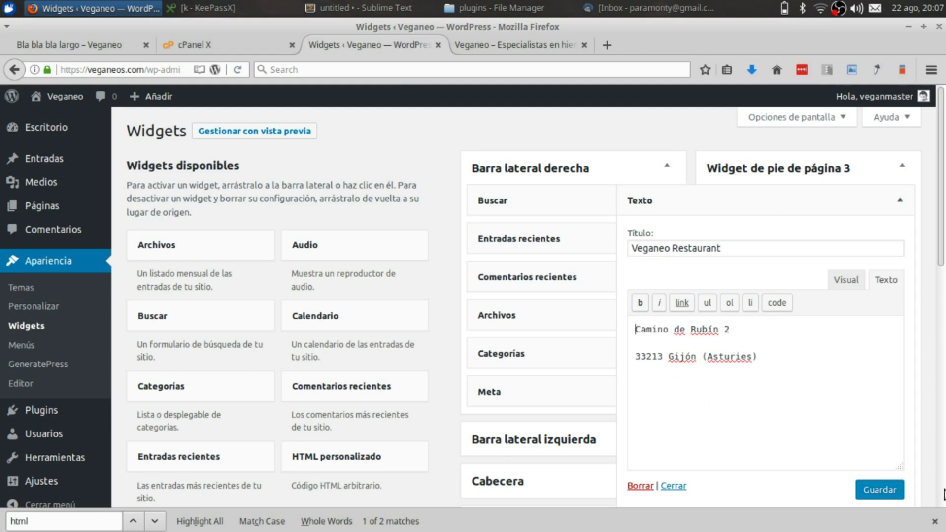
pyautogui.click(880, 488)
pyautogui.click(494, 45)
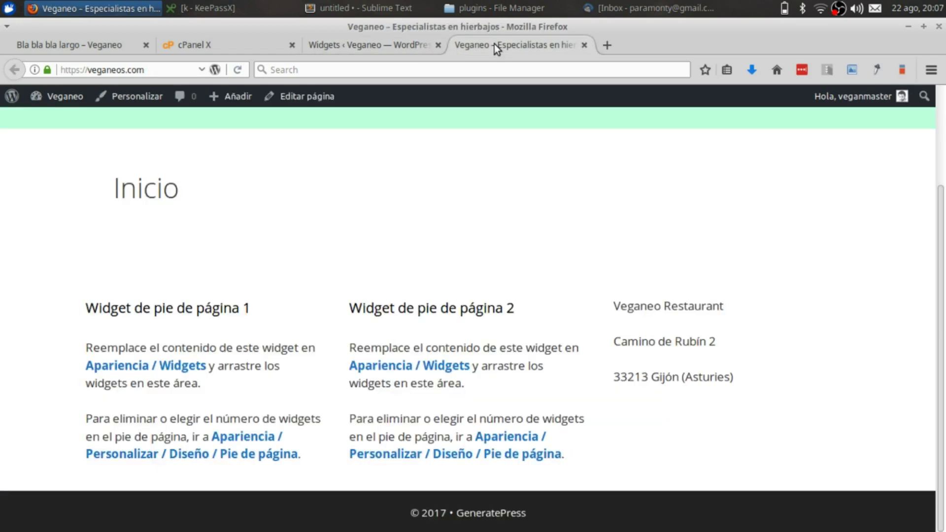
pyautogui.press('F5')
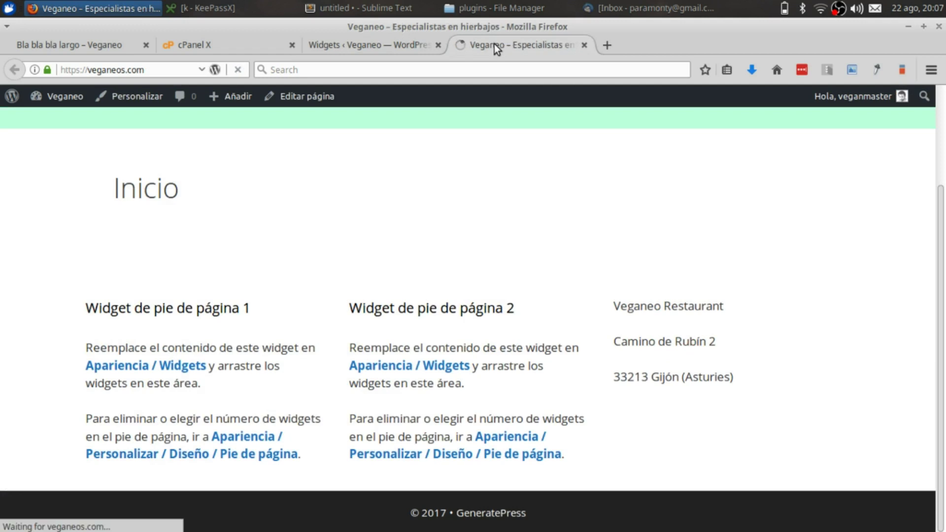